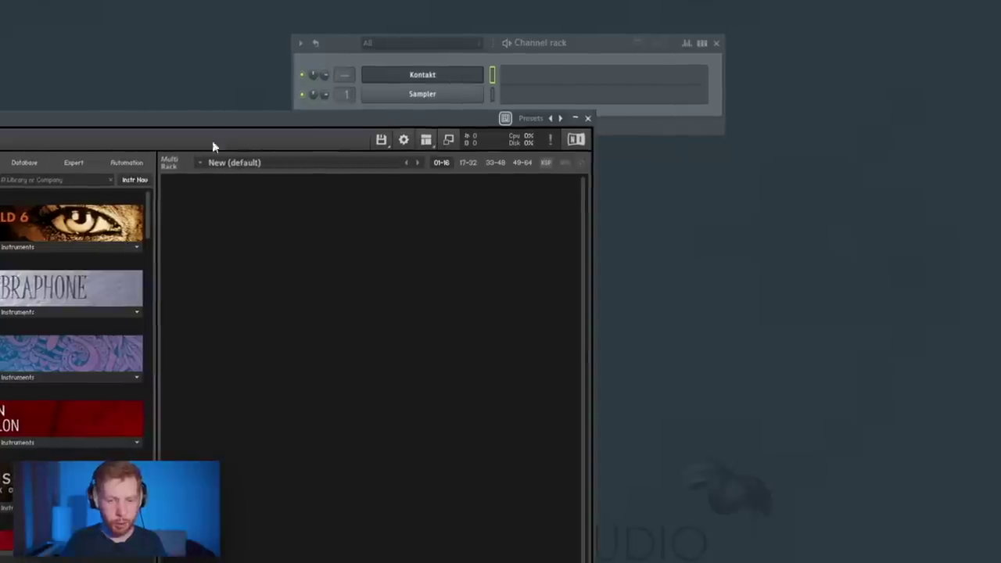
Step: Load Session Guitarist Picked Acoustic in Kontakt and set its sound preset to Purity
left_click_drag(215, 121, 384, 57)
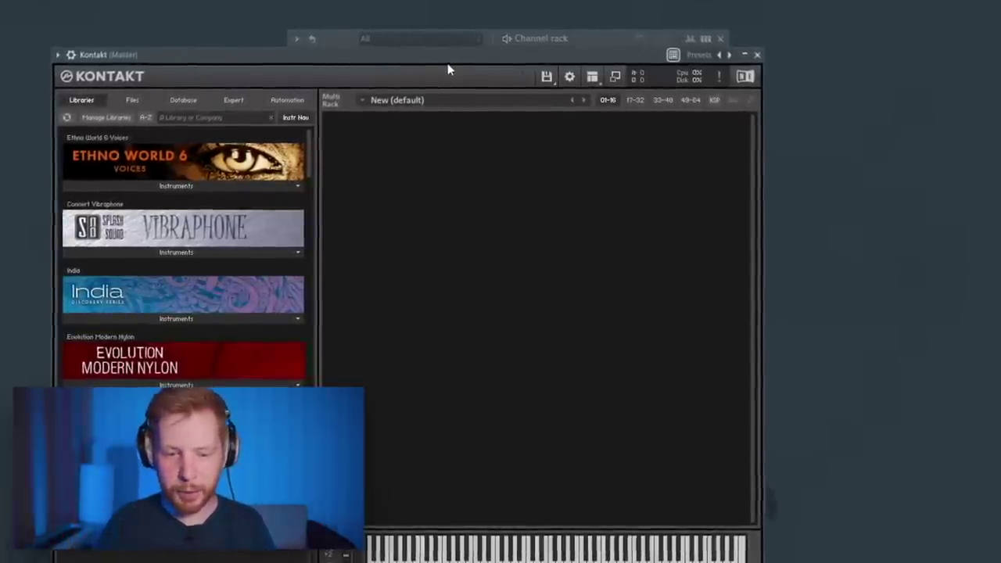
left_click_drag(308, 167, 313, 286)
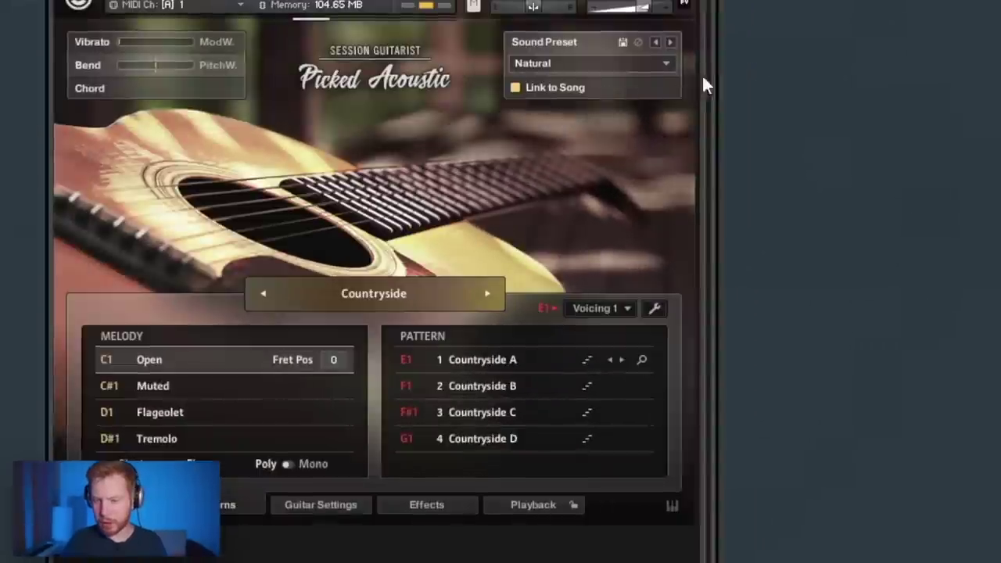
left_click(665, 64)
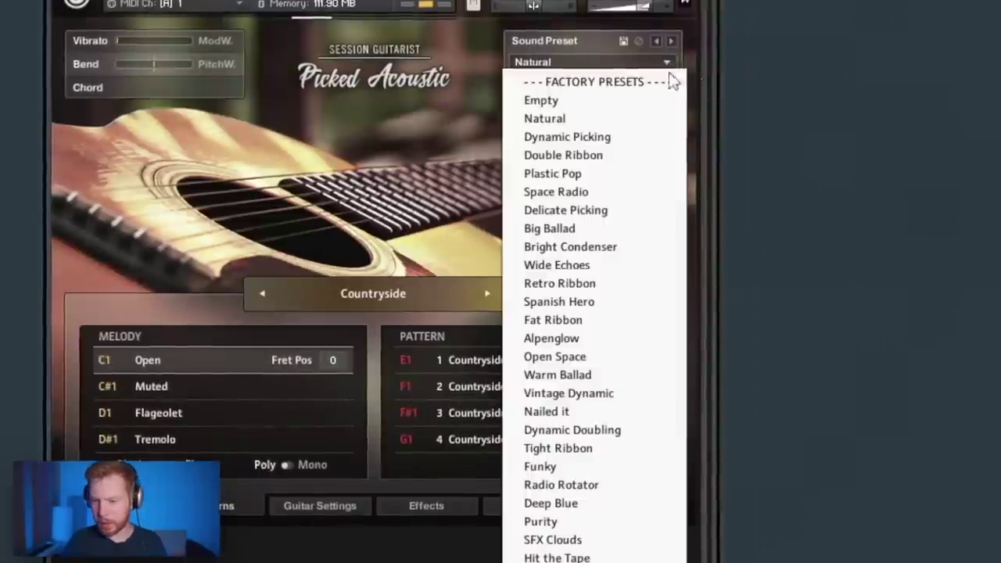
left_click(542, 515)
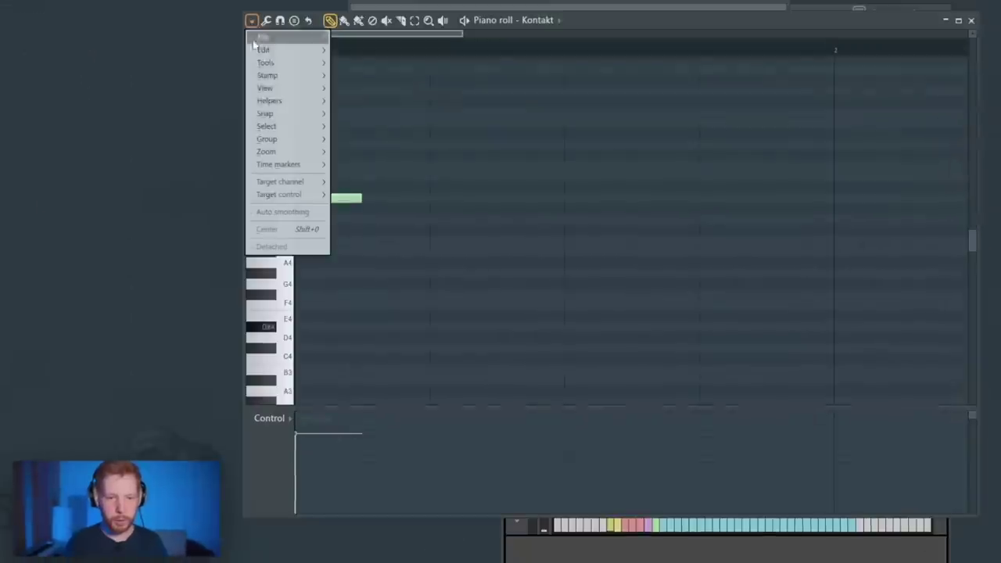
Step: Set the piano roll's scale highlighting to D# Minor Natural (Aeolian)
mouse_move(270, 100)
mouse_move(374, 114)
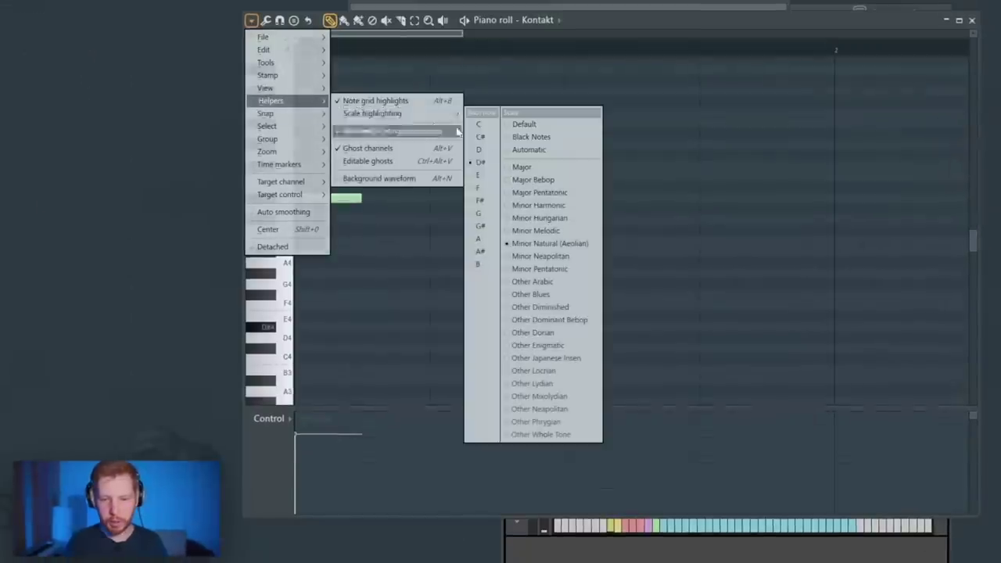
left_click(592, 248)
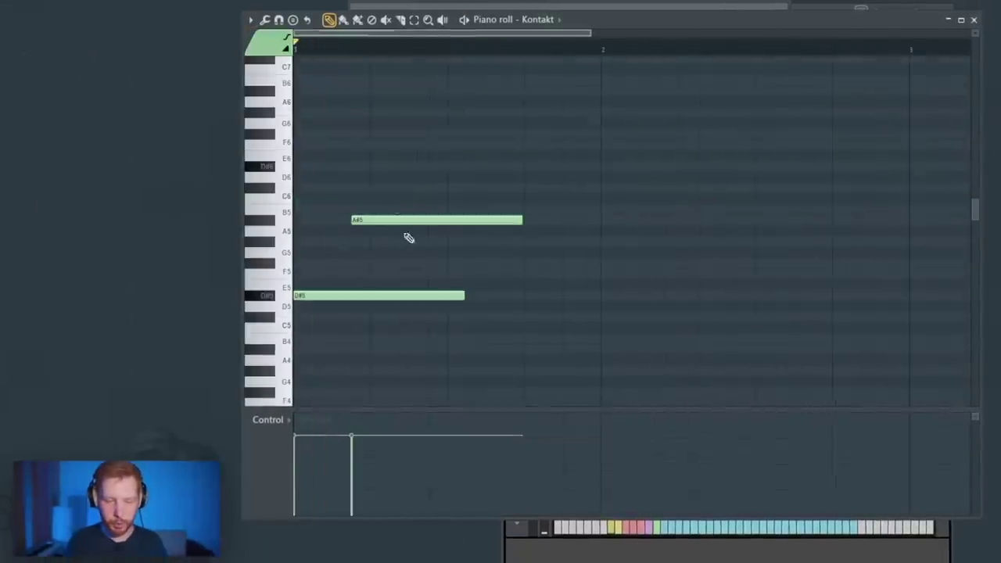
Step: Copy the A#5 note to D#6 on a later beat of bar 1 and remove the extra F#5 note
left_click_drag(374, 223, 432, 170)
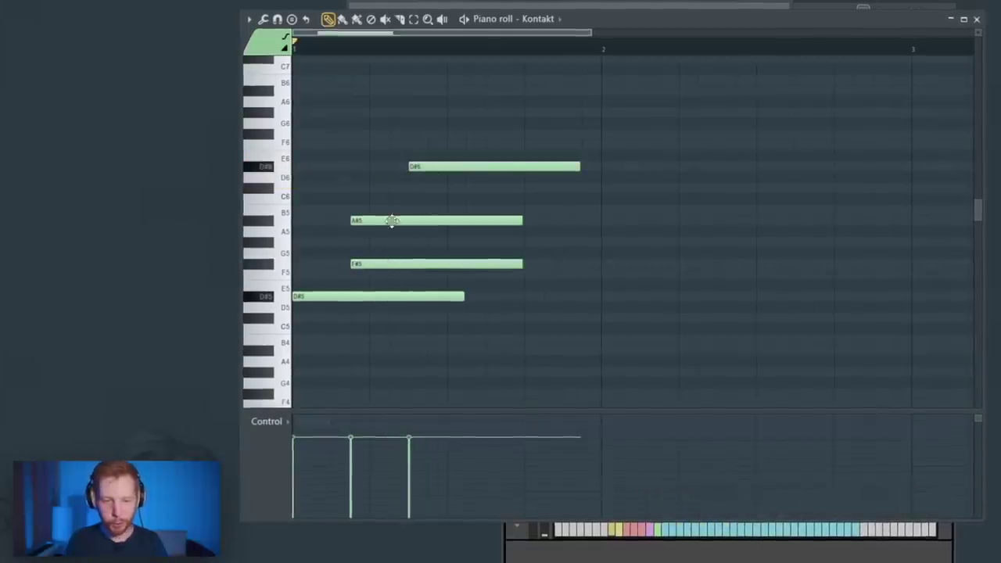
left_click_drag(361, 244, 348, 309)
left_click(408, 314, "ctrl")
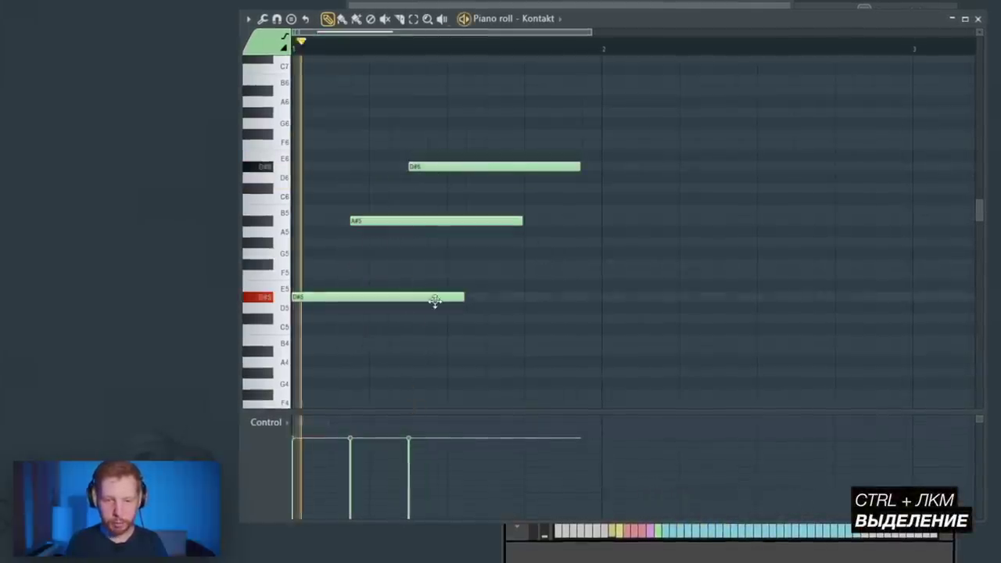
key("space")
Step: Add an F#6 note starting on beat 3 of bar 1 and shorten it to end at beat 4
scroll(450, 252, "up", 3)
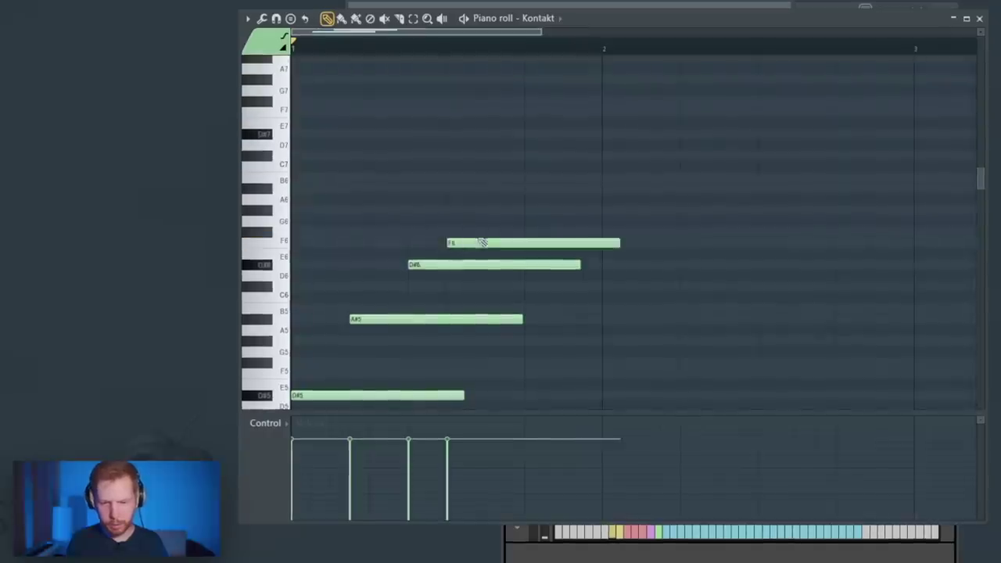
mouse_move(483, 243)
left_mouse_down()
mouse_move(485, 201)
mouse_move(485, 232)
left_mouse_up()
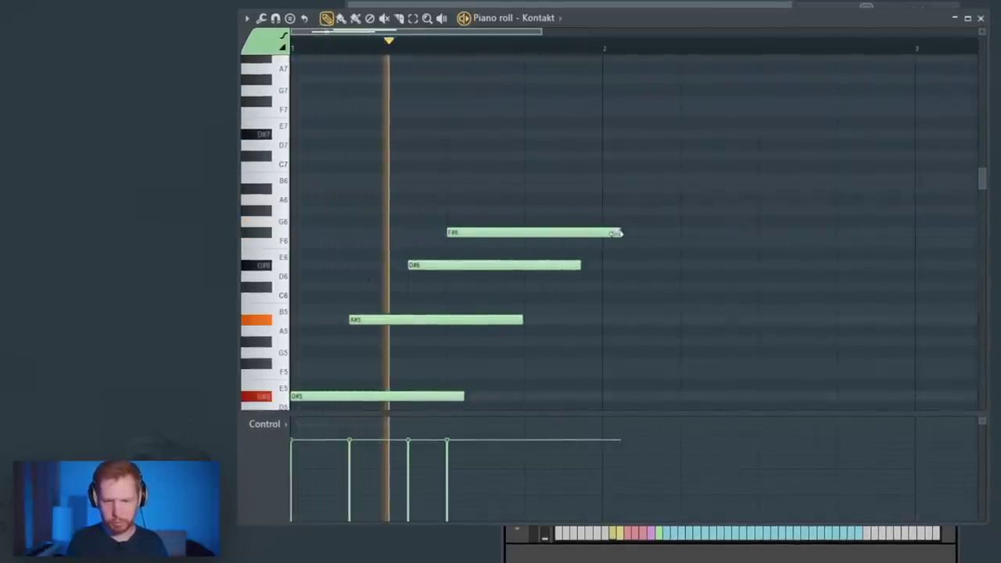
left_click_drag(619, 232, 524, 233)
Step: Finish bar 1 with short G#6, A#6 and G#6 notes on the last beat and play the phrase
left_click(529, 241)
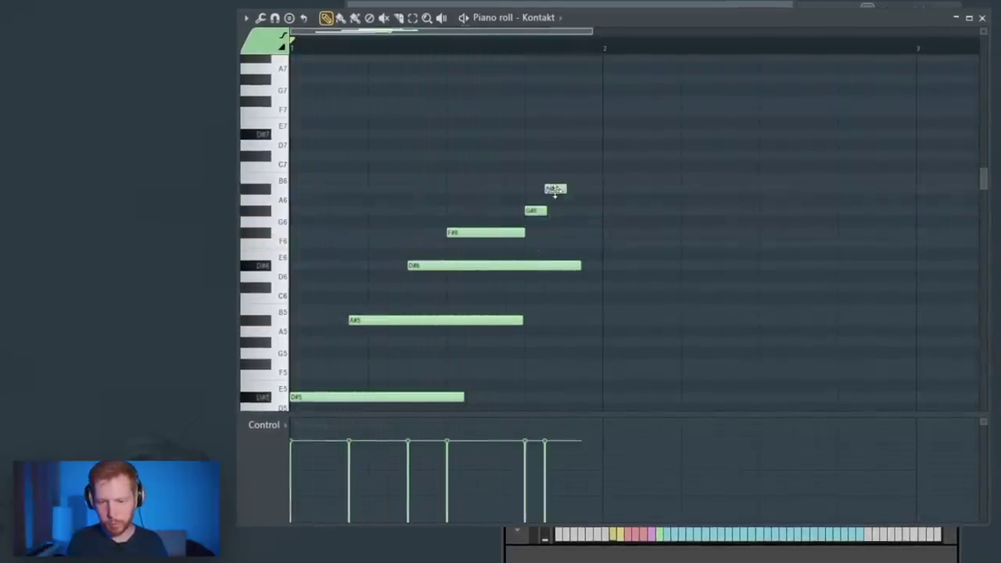
scroll(573, 216, "up", 5, "ctrl")
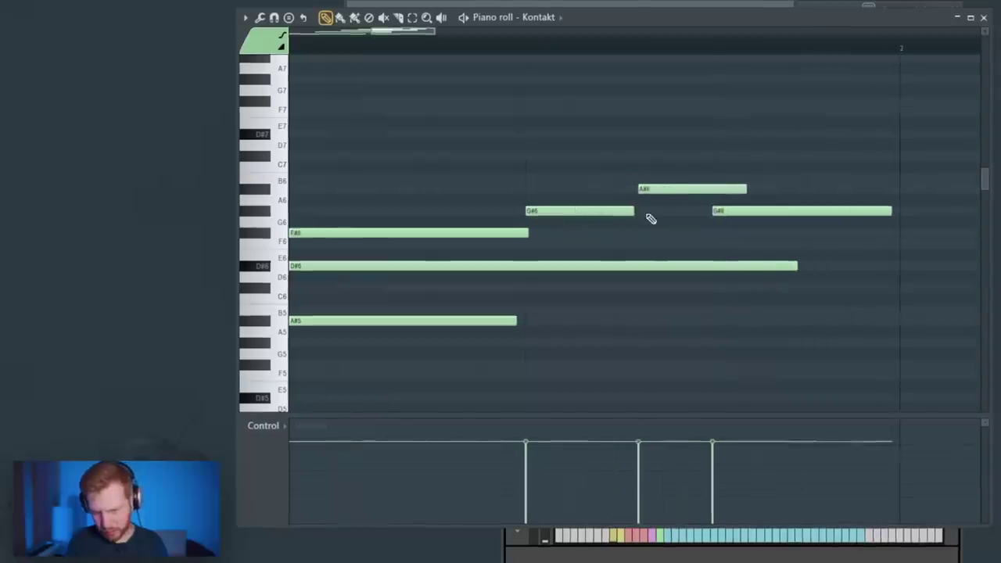
scroll(651, 219, "down", 3, "ctrl")
key("space")
key("space")
scroll(510, 230, "down", 3)
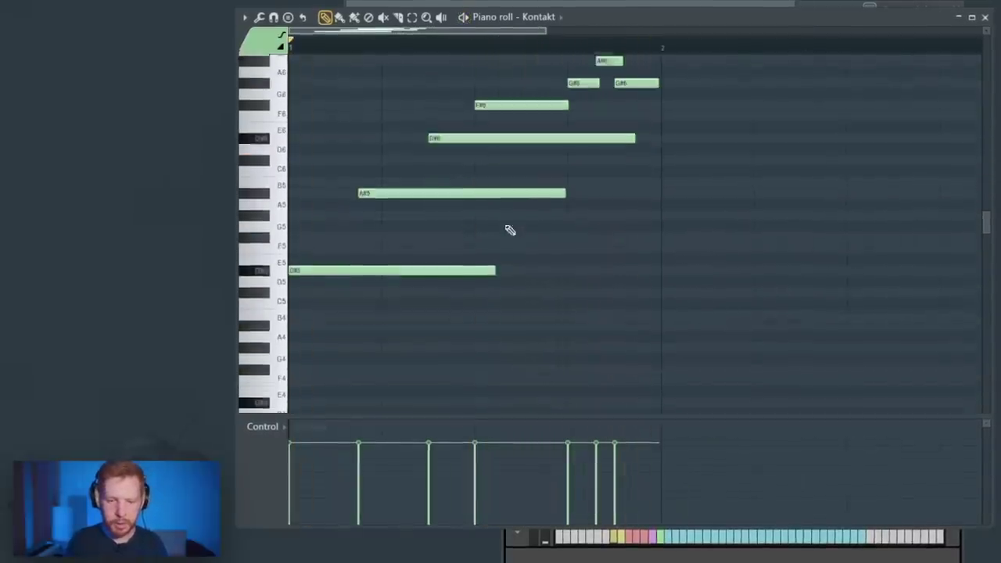
Step: Duplicate the A#5 note of bar 1 one octave higher at A#6 and play the bar
scroll(510, 229, "up", 4)
left_click_drag(412, 290, 420, 159)
key("space")
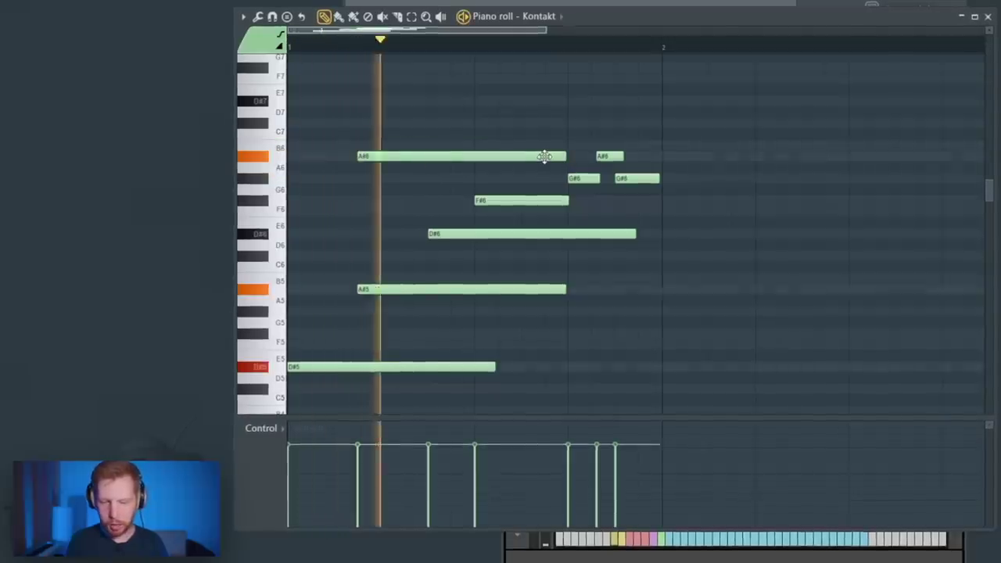
left_click_drag(565, 160, 667, 246, "ctrl")
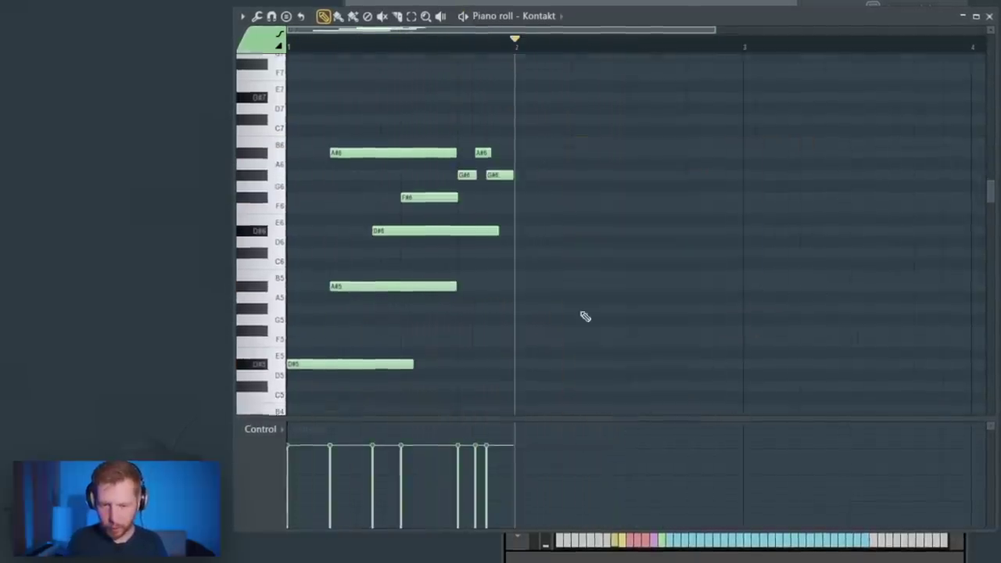
Step: Start bar 2 with a B4 bass note and an F#6 melody note on its first beat
scroll(328, 301, "down", 3)
left_click_drag(340, 297, 527, 356)
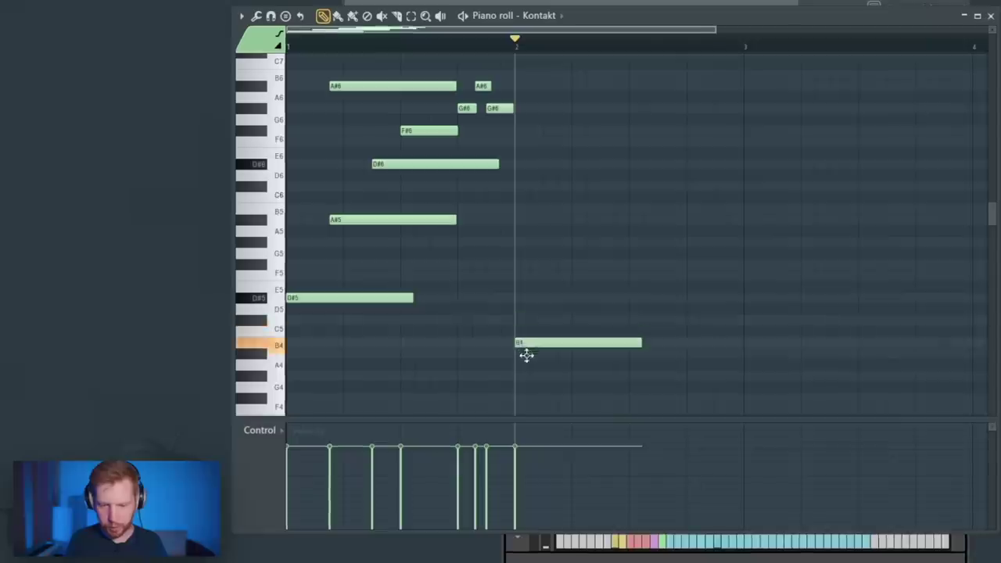
left_click_drag(542, 173, 545, 131)
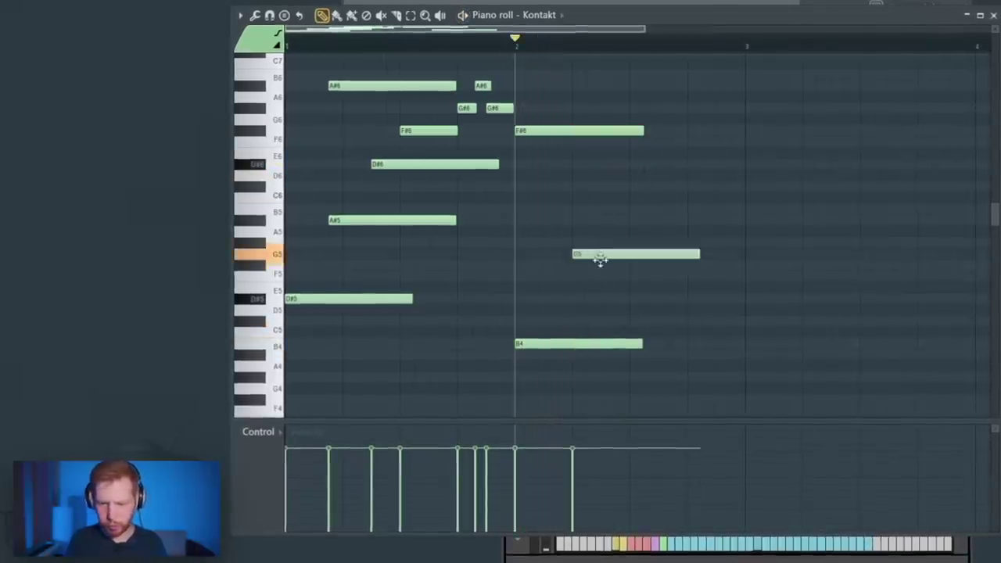
Step: Continue the bar 2 arpeggio with staggered F#5 and B5 notes and play it
left_click_drag(600, 260, 588, 267)
key("space")
left_click_drag(589, 266, 636, 212)
key("space")
key("space")
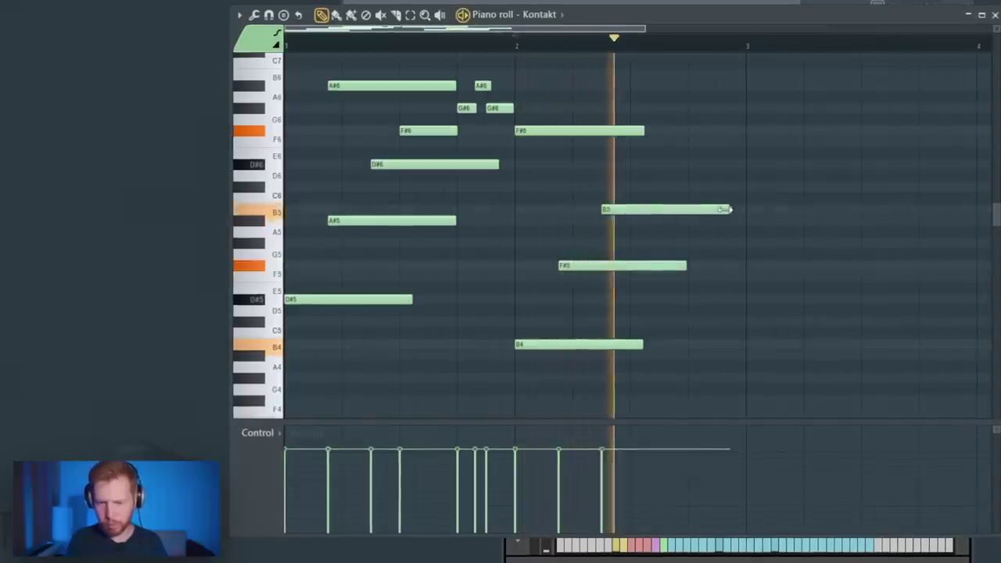
Step: Shorten the B5 note to end before beat 4 and add A#5 and F5 notes on beat 4 of bar 2
left_click_drag(726, 208, 687, 210)
key("space")
left_click(708, 221)
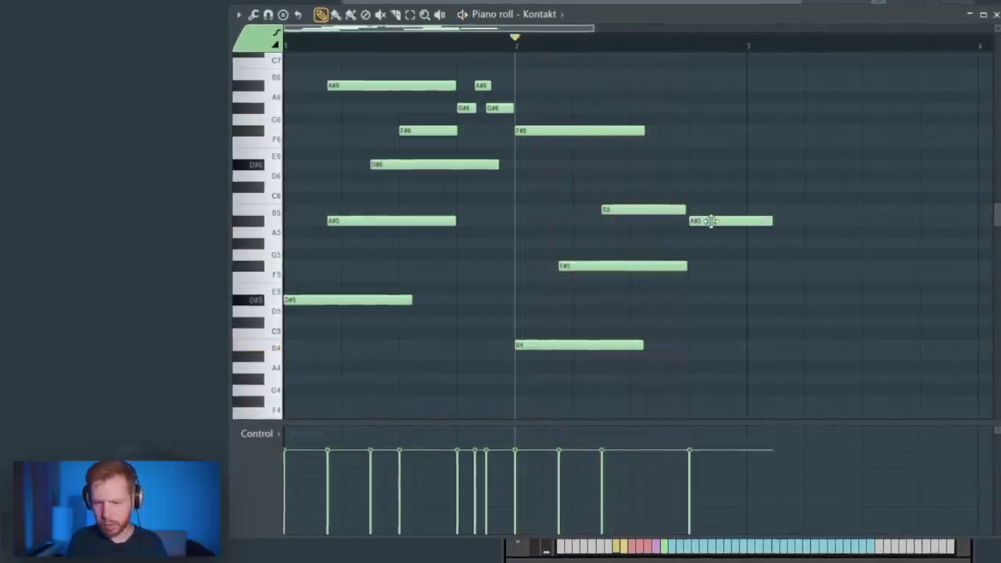
key("space")
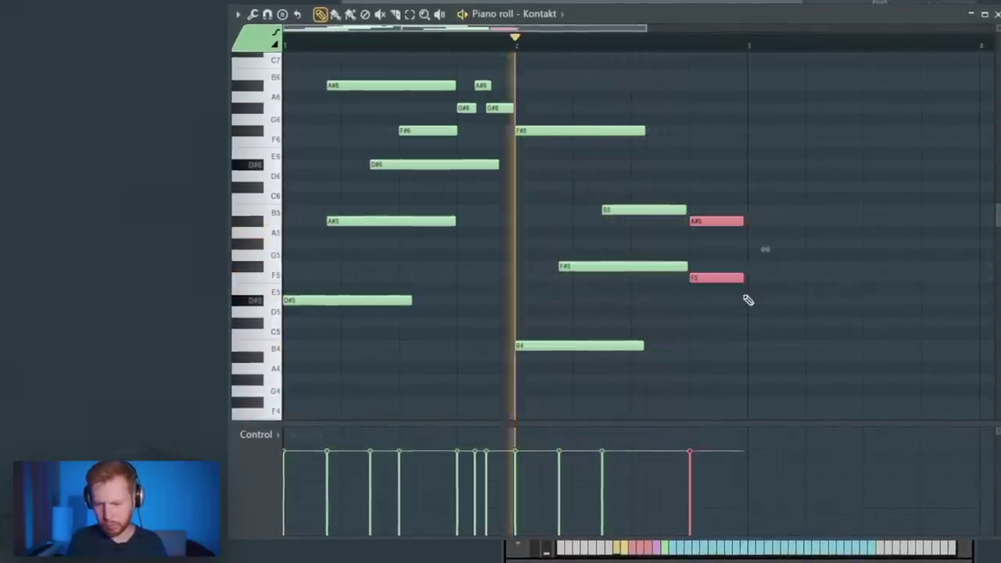
Step: Play from beat 4 of bar 2 and raise the F5 note by one octave
left_click(690, 46)
key("space")
key("ctrl+Up")
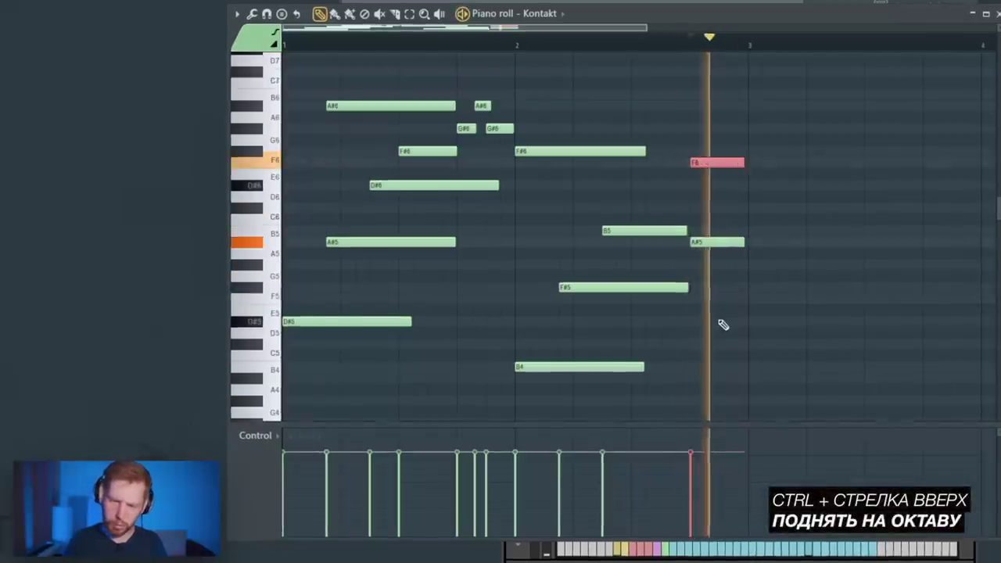
Step: Play bar 2 and extend the B4 bass note to the end of the bar
left_click(518, 41)
key("space")
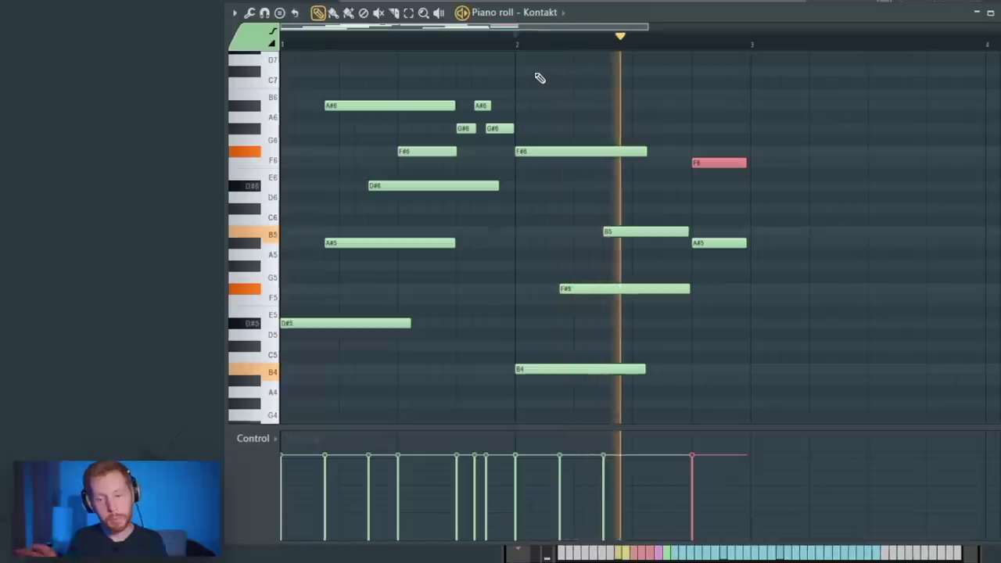
key("space")
scroll(538, 167, "down", 6)
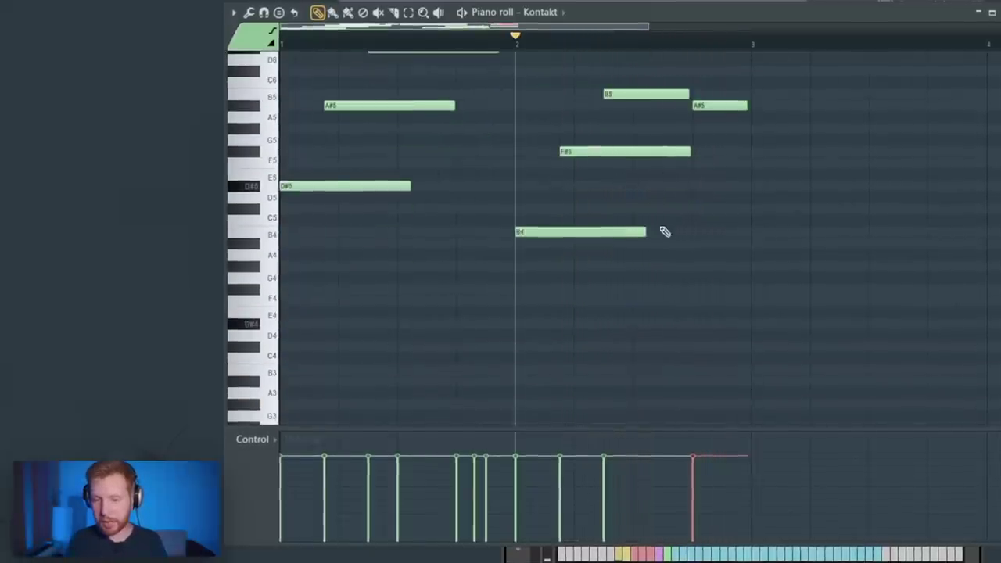
scroll(704, 244, "up", 5)
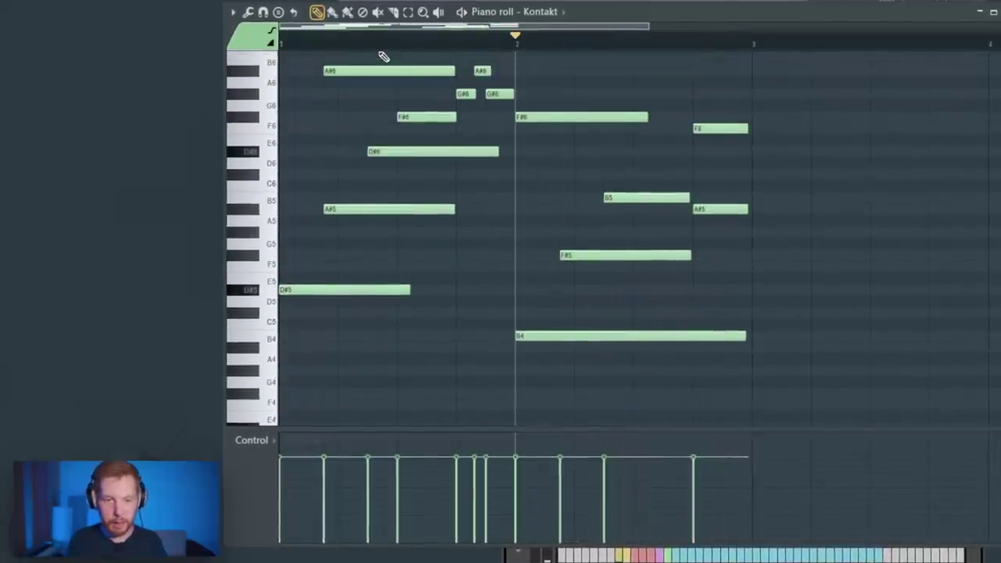
Step: Apply the Strumizer with zero start time strength and a slight negative start velocity strength, auditioning the result
scroll(420, 227, "up", 5)
key("alt+s")
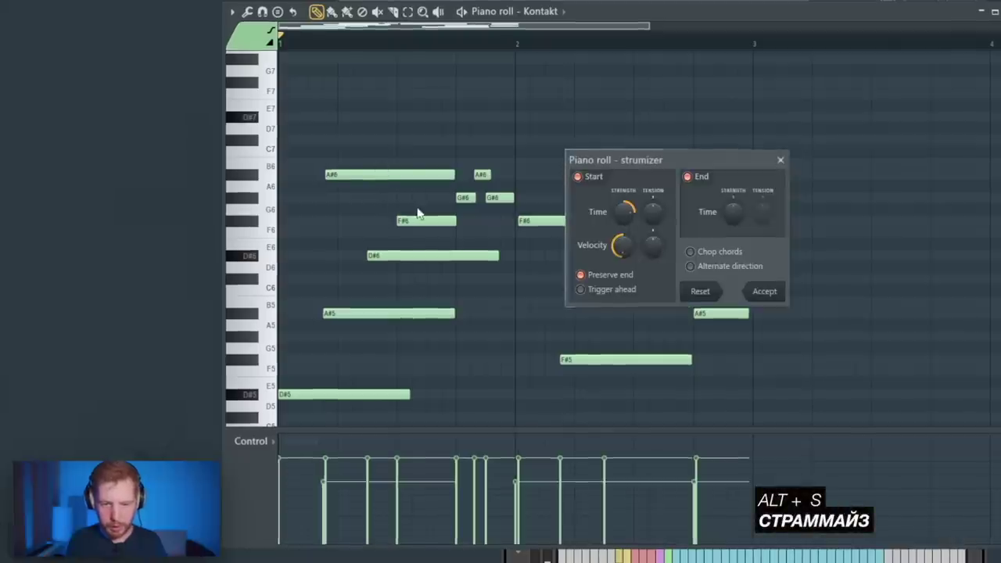
key("space")
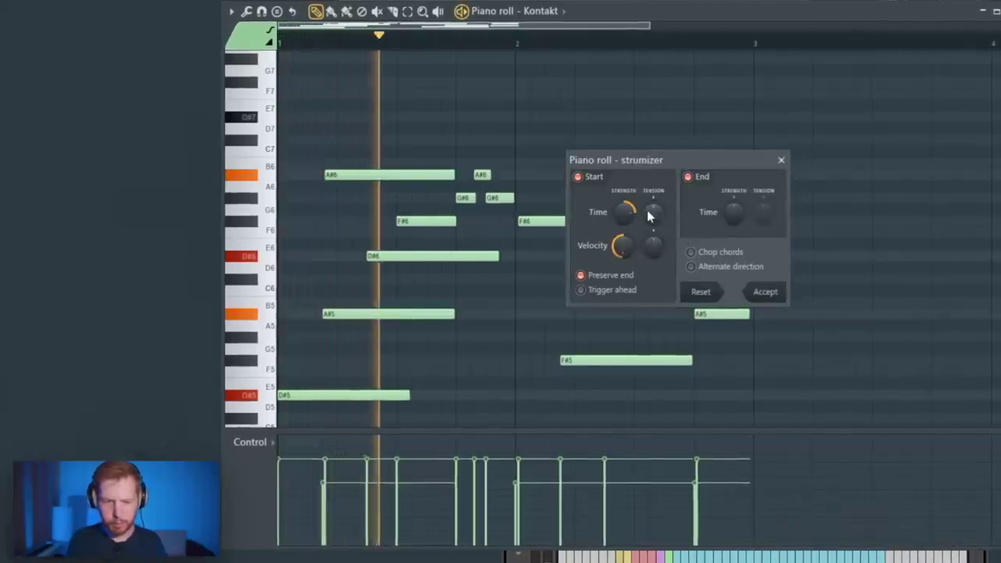
key("space")
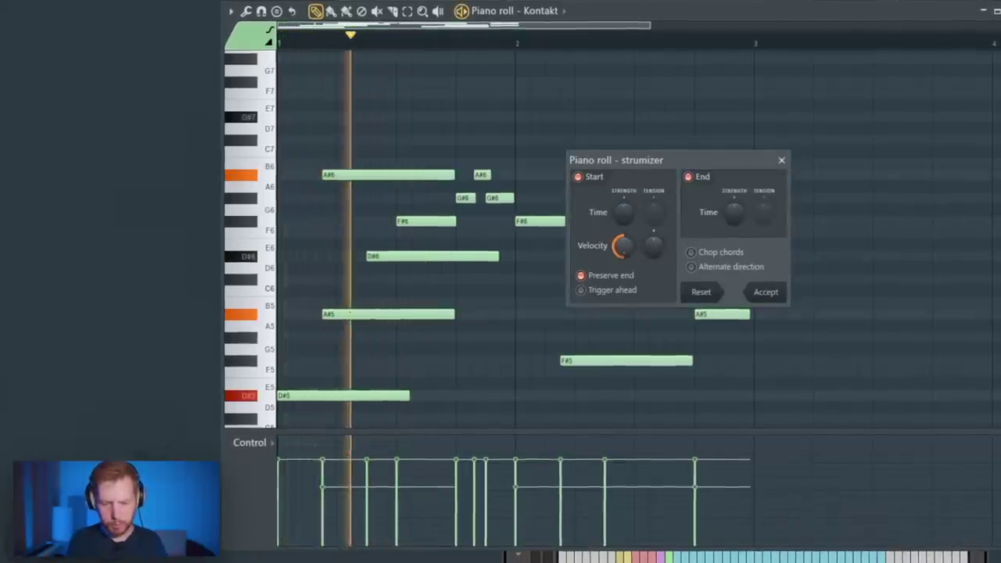
key("space")
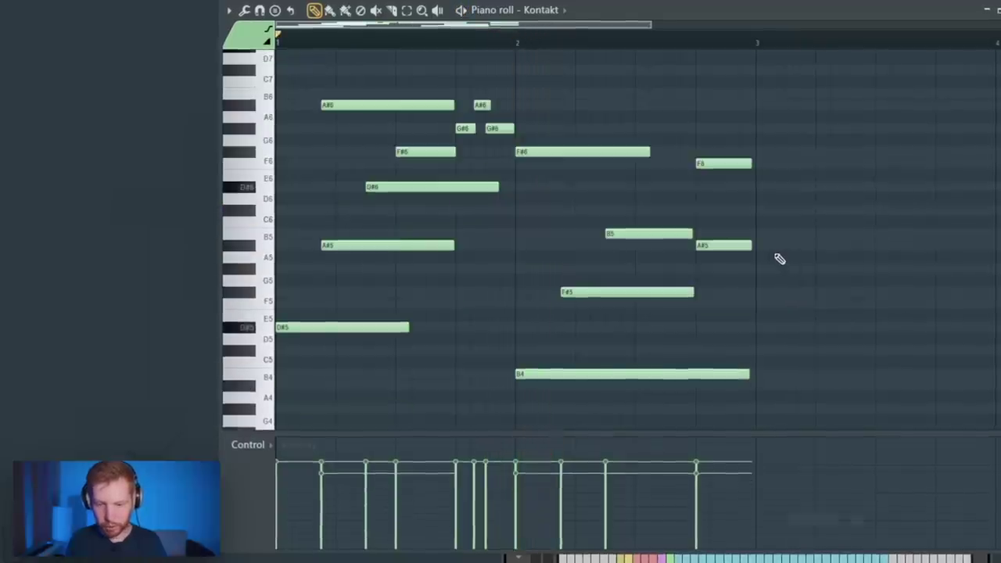
Step: Randomize the note velocities slightly, accept the change and select all notes in both bars
key("alt+r")
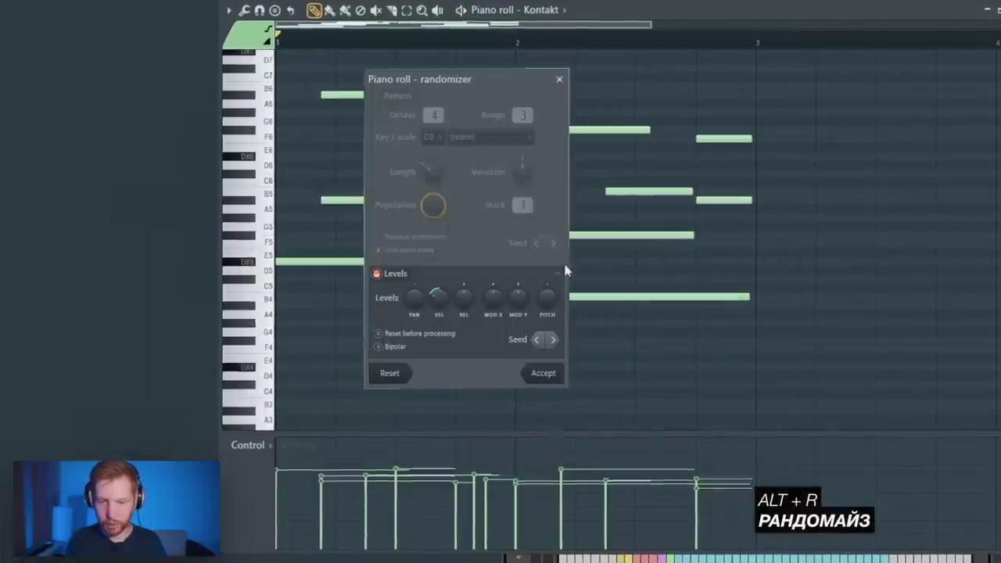
key("space")
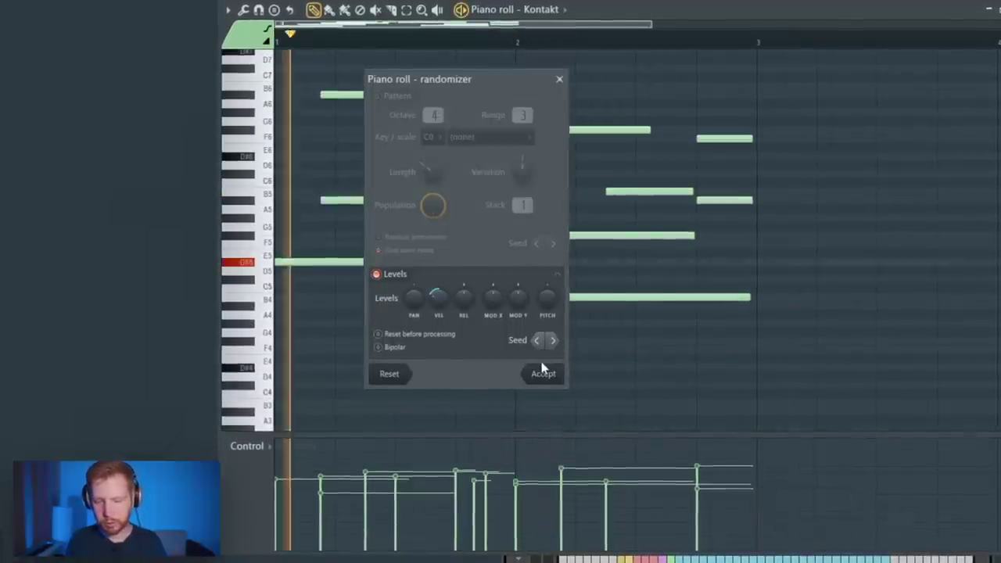
left_click(547, 372)
left_click_drag(913, 379, 335, 214)
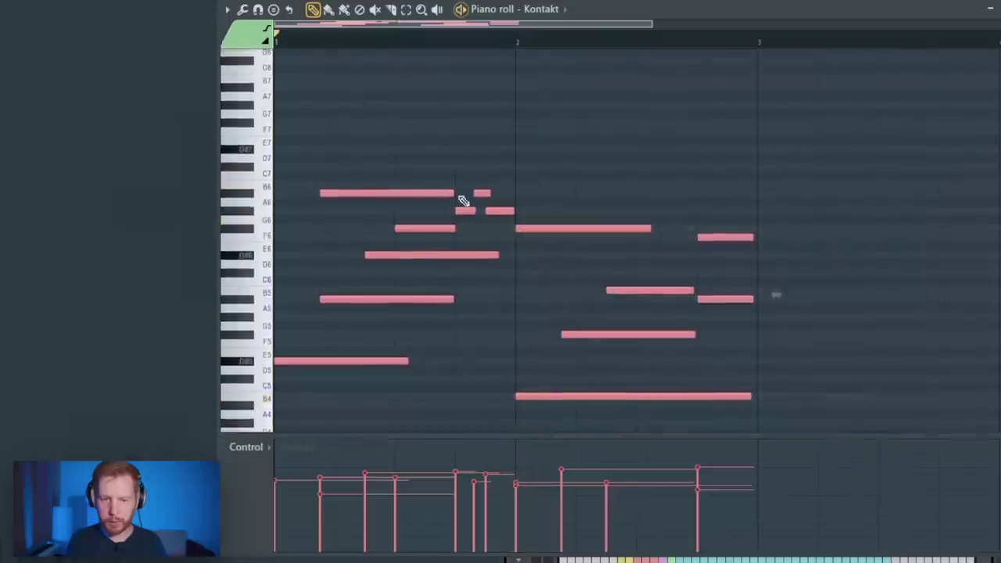
key("space")
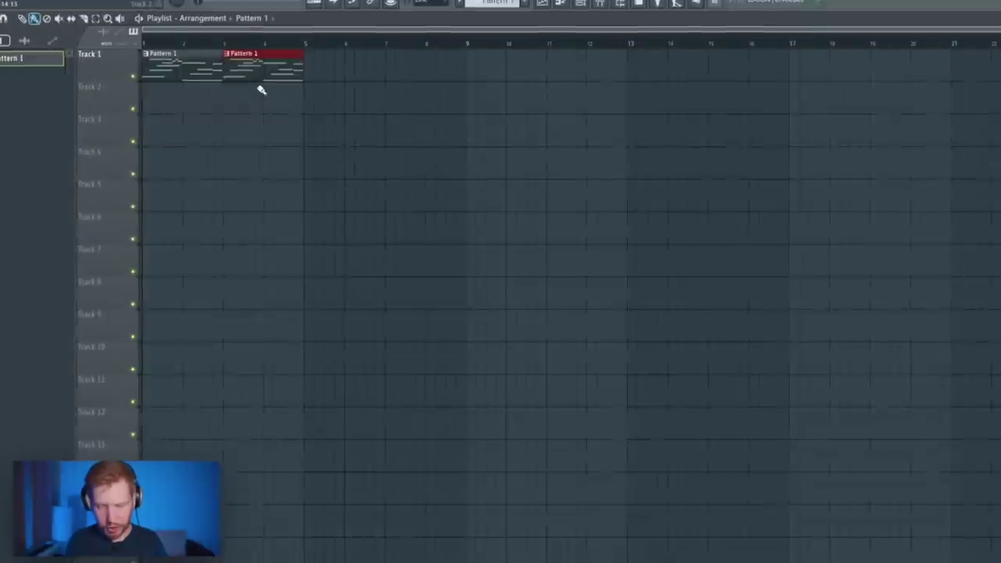
Step: Duplicate the Pattern 1 clips on Track 1 so that four of them fill bars 1 to 8
key("ctrl+b")
key("ctrl+b")
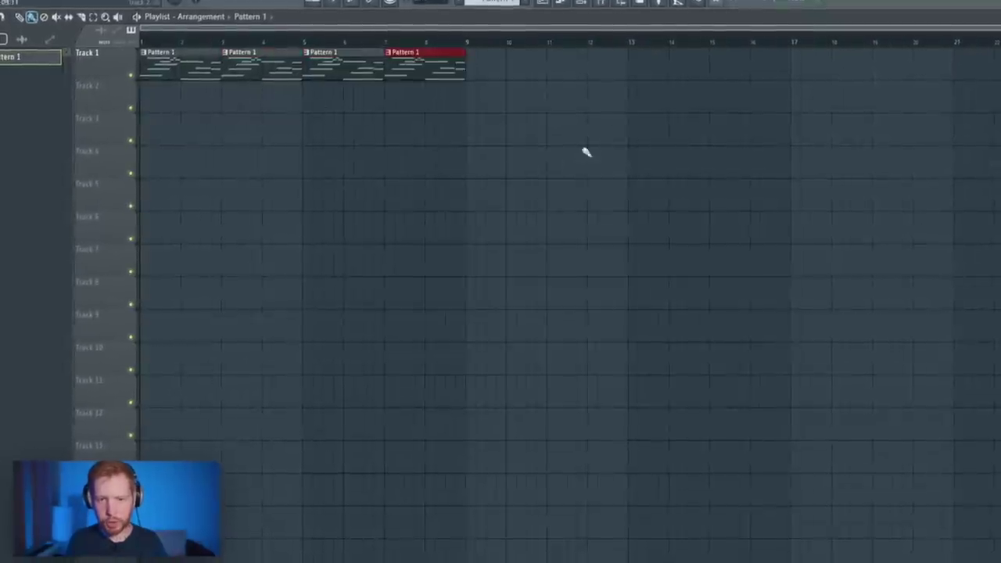
Step: Insert a new FLEX instrument channel above the Kontakt channel in the channel rack
left_click(596, 2)
right_click(506, 64)
mouse_move(537, 143)
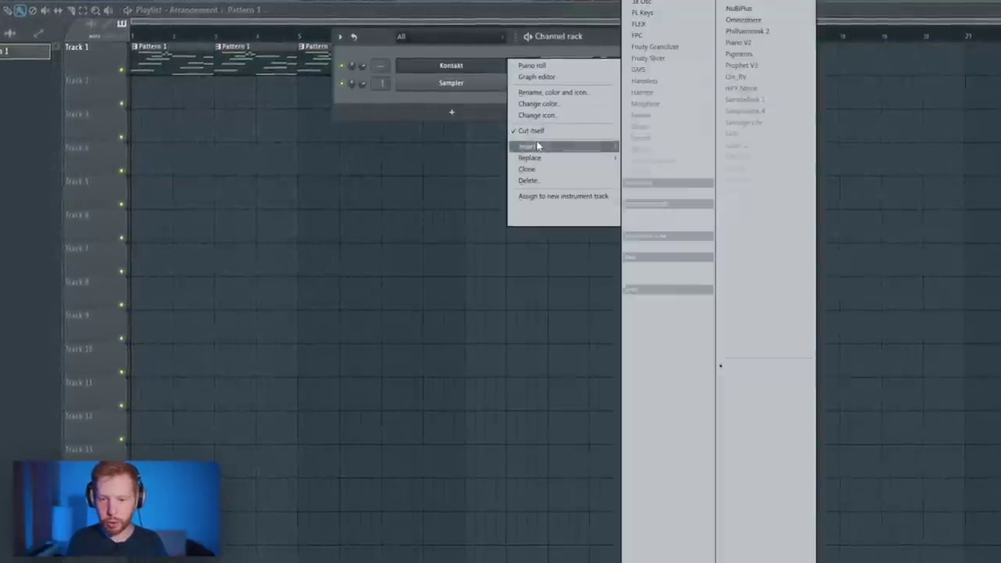
left_click(641, 267)
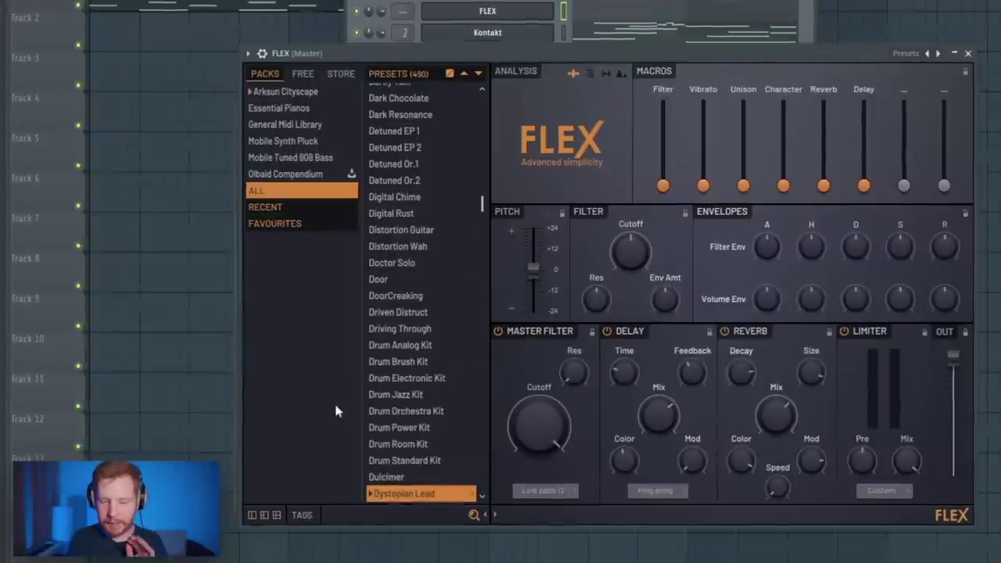
Step: Filter the FLEX presets by the Bell type and load the Purple Lullaby preset
left_click(307, 517)
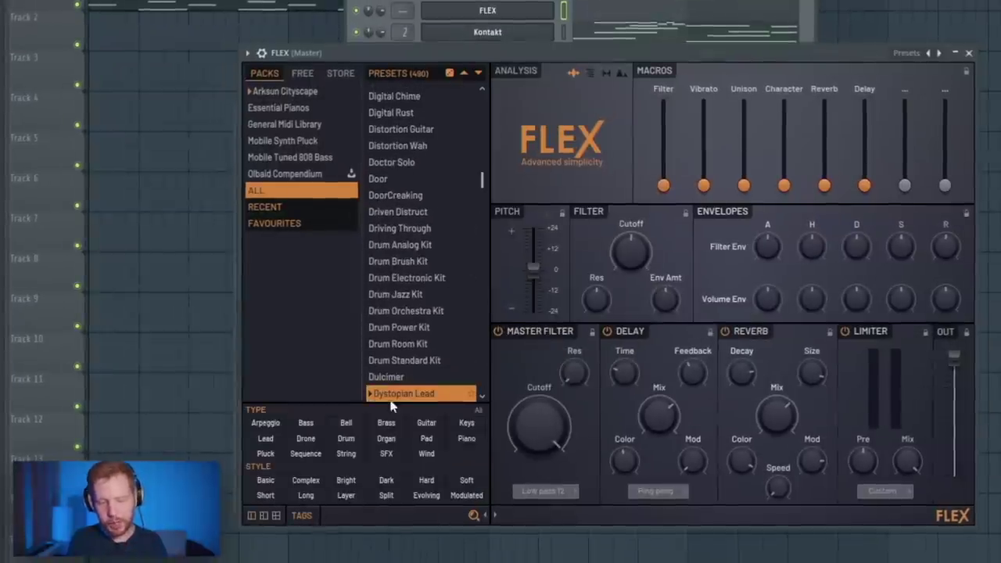
left_click(345, 424)
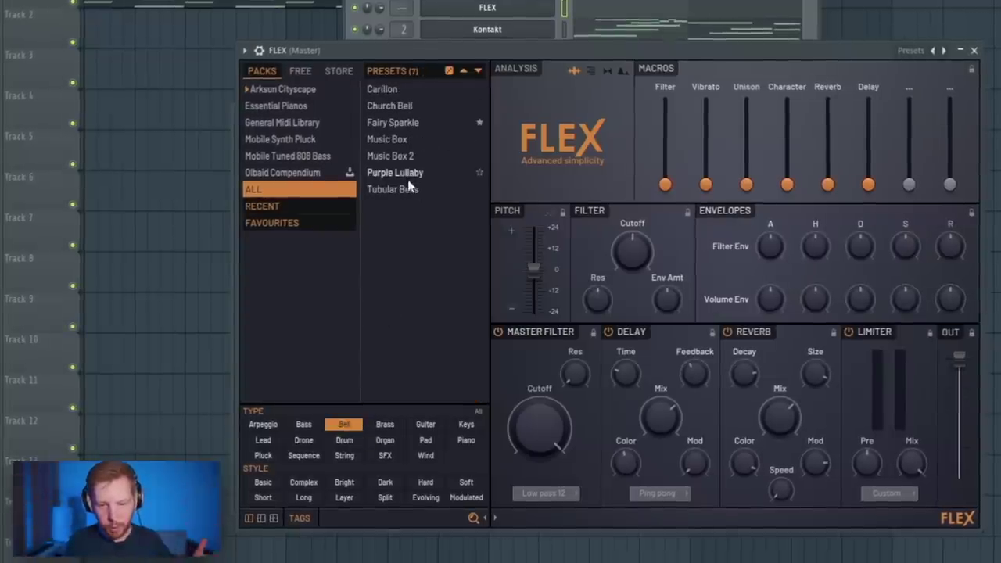
left_click(406, 178)
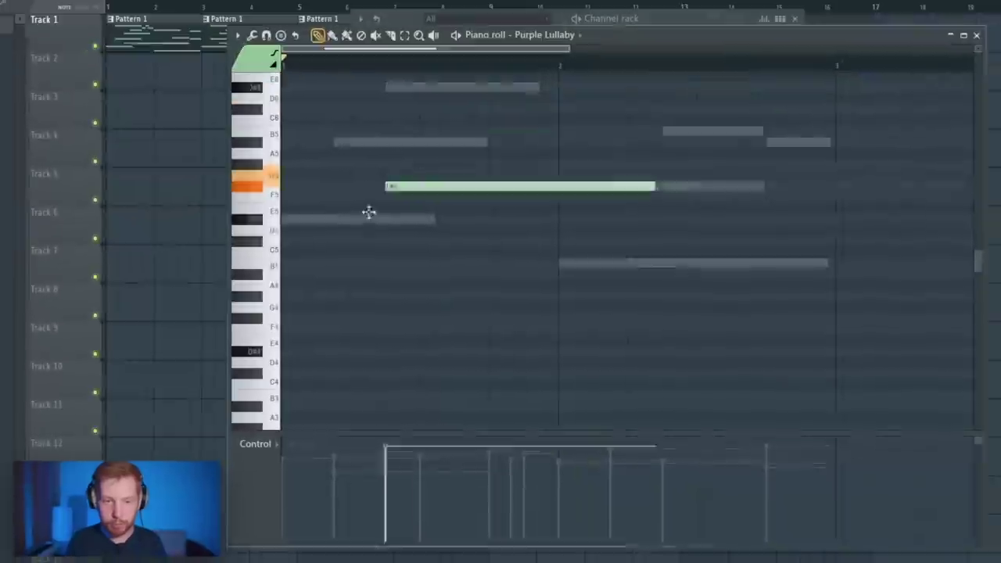
Step: Write bar 1 of the bell melody with short notes: A#6 with D#6, A#6, B6, A#6 with F#6, and A#6 with A#5
left_click_drag(368, 212, 345, 243)
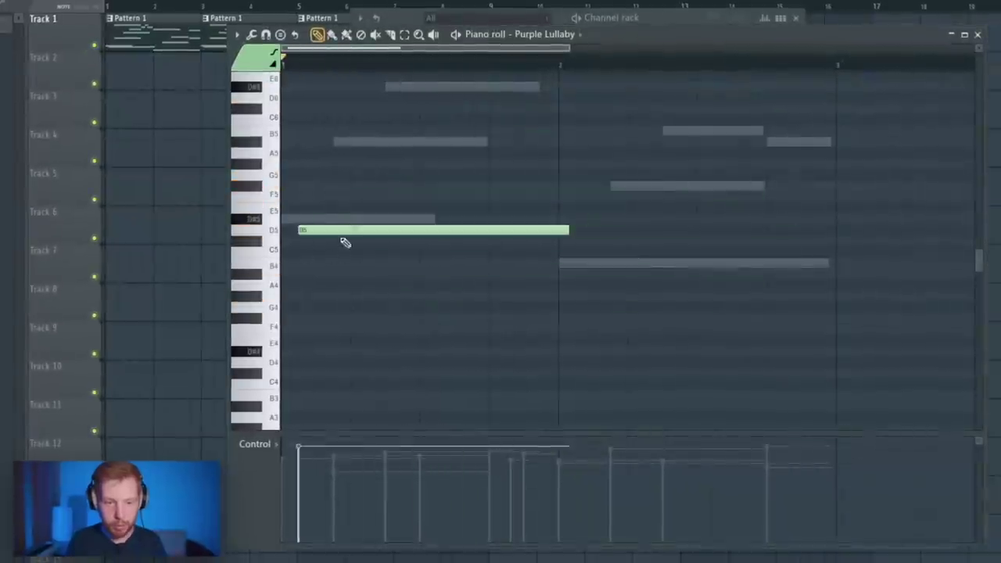
right_click(343, 233)
scroll(323, 303, "up", 3)
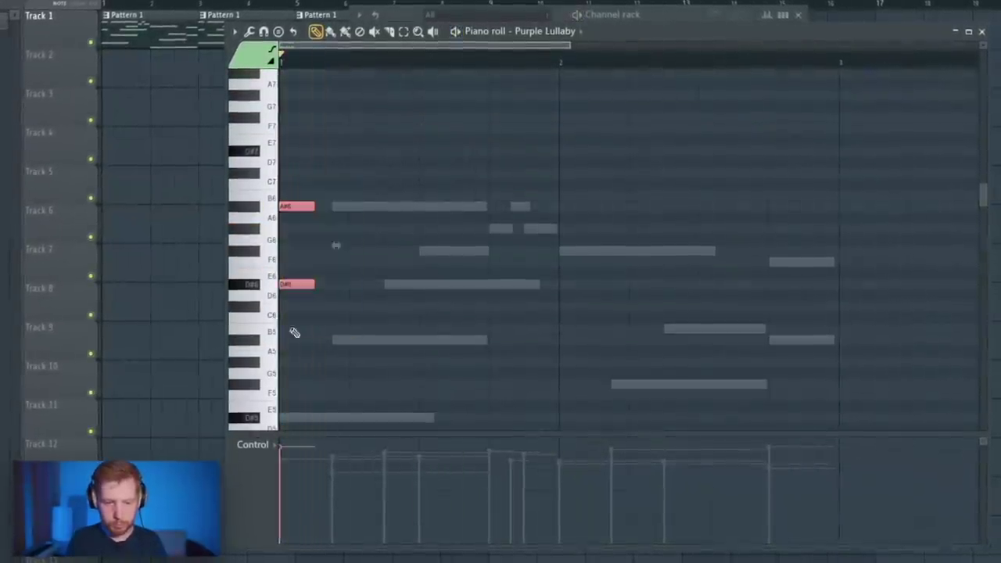
key("ctrl+a")
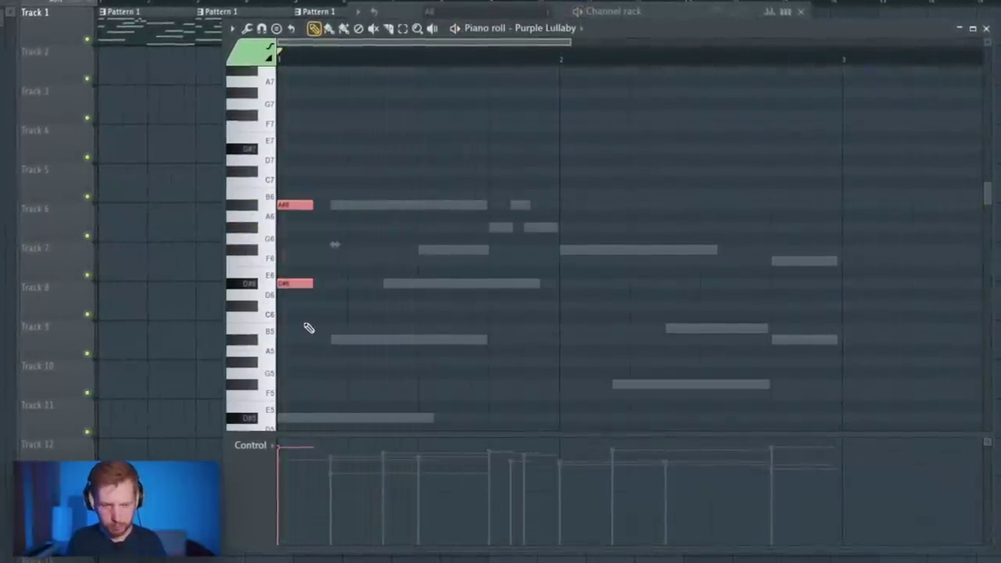
left_click(383, 193)
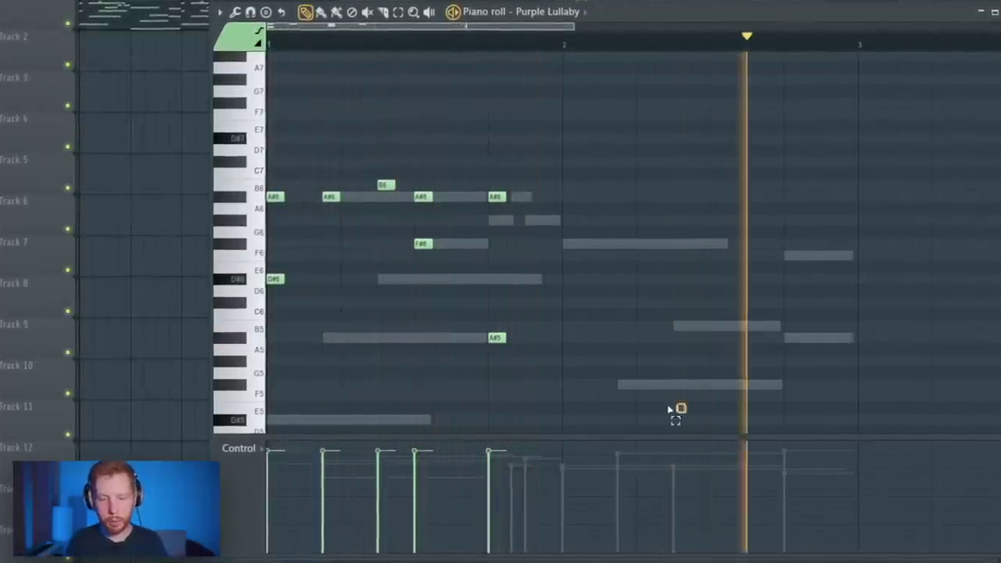
key("space")
scroll(572, 250, "down", 2)
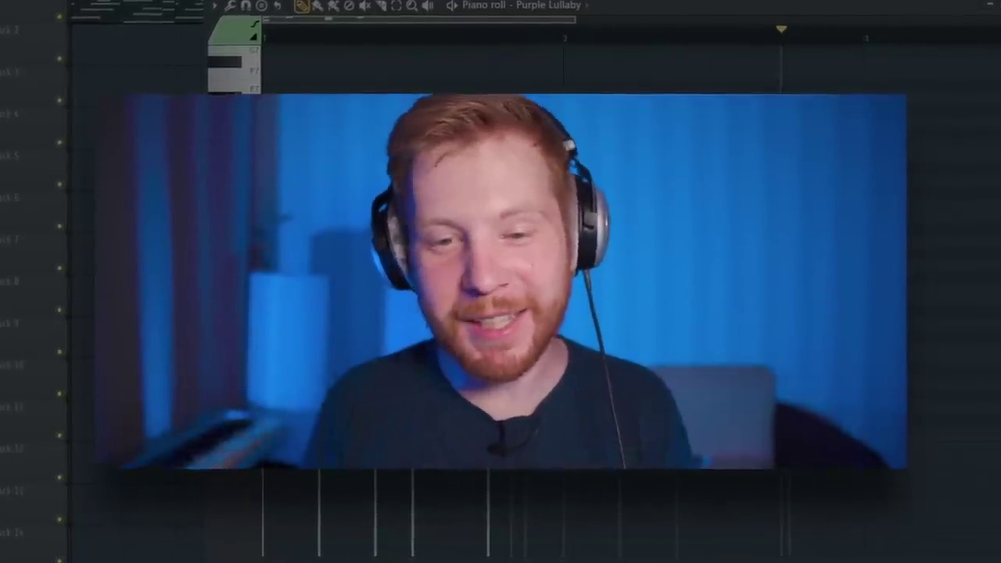
Step: Add short B6 and B5 notes at the start of bar 2, followed by single D#6 and A#6 notes, auditioning the melody
left_click(569, 155)
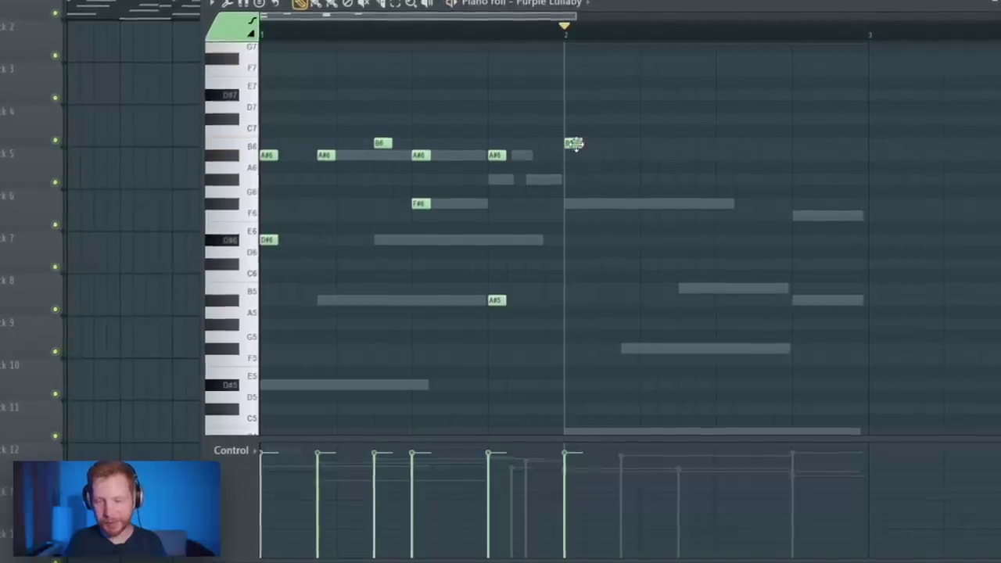
left_click(573, 287)
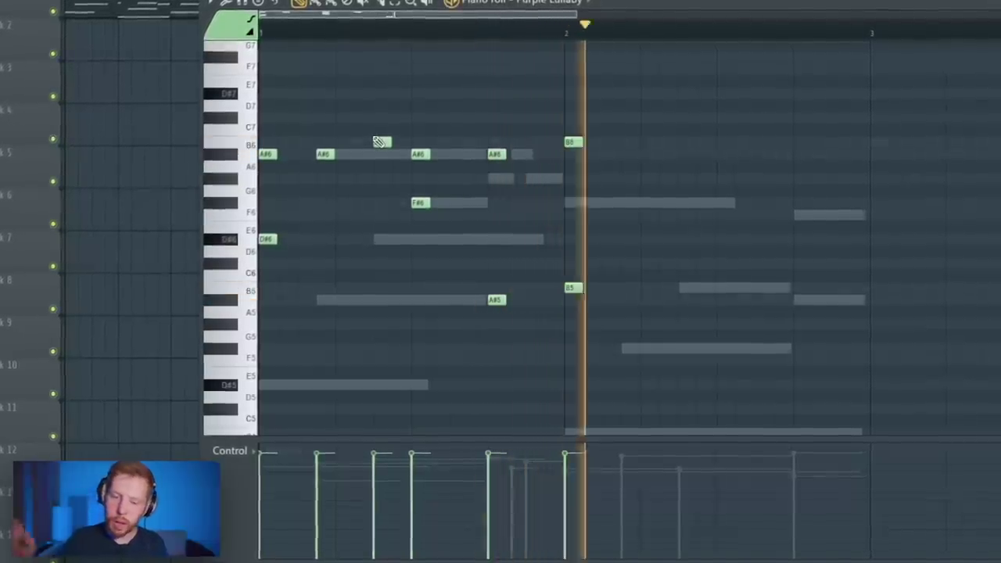
key("space")
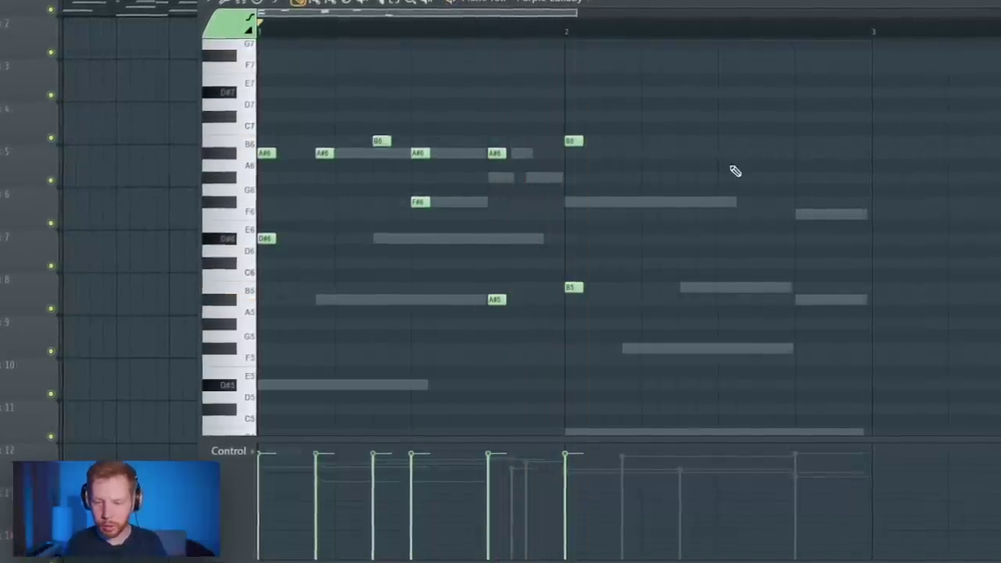
left_click_drag(614, 237, 630, 239)
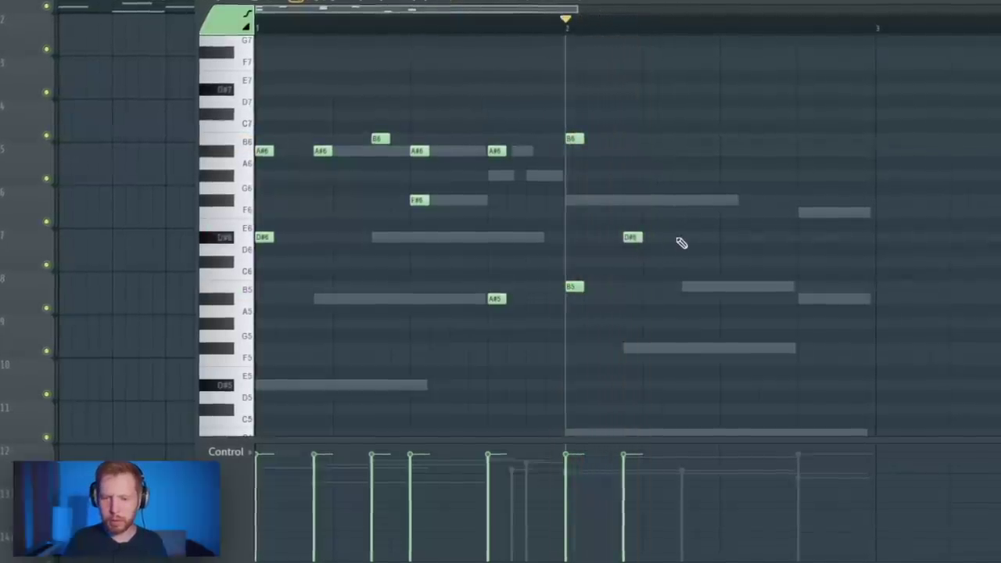
left_click(693, 150)
key("space")
key("space")
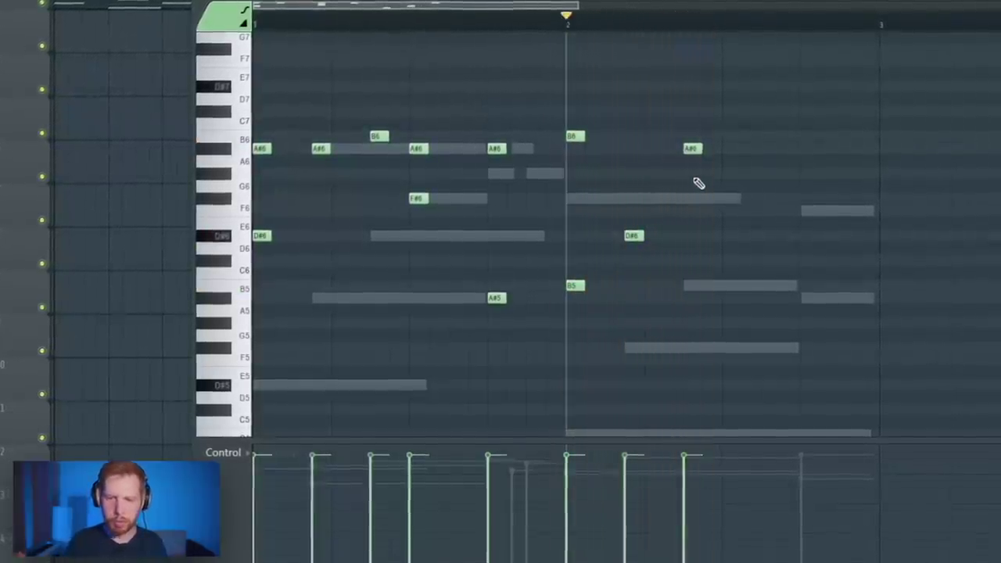
Step: Finish bar 2 of the bell melody with F#6 and B5 together, followed by single A#5 and F5 notes
key("space")
key("space")
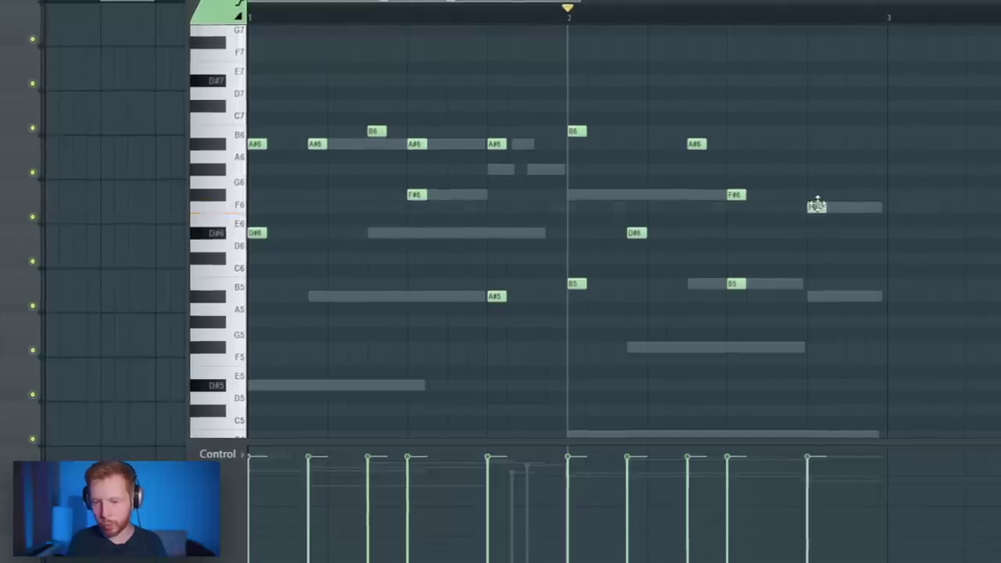
left_click_drag(823, 282, 823, 297)
left_click_drag(860, 321, 860, 356)
key("space")
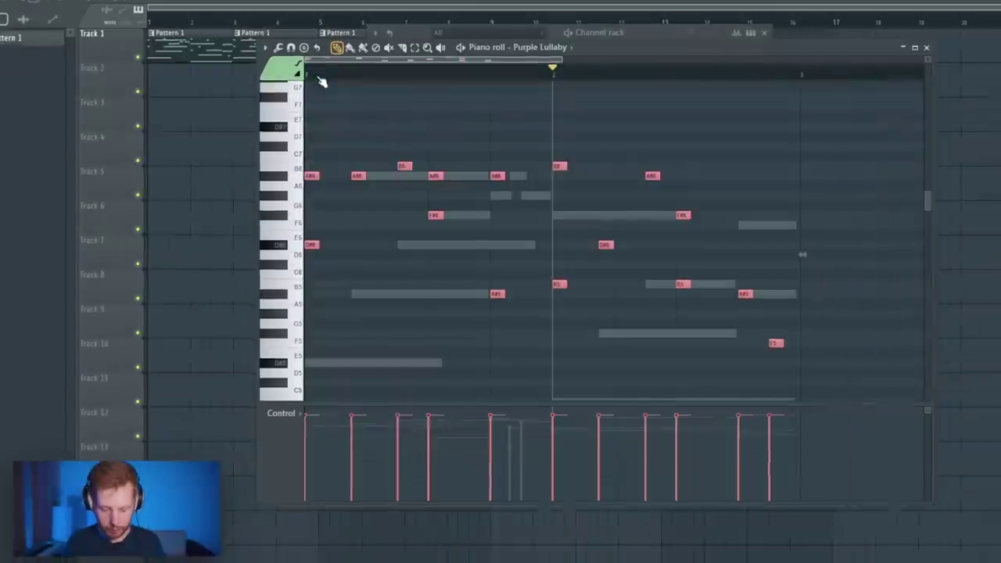
Step: Move the bell notes into a new Pattern 2 and place its clip at the start of Track 2
key("F4")
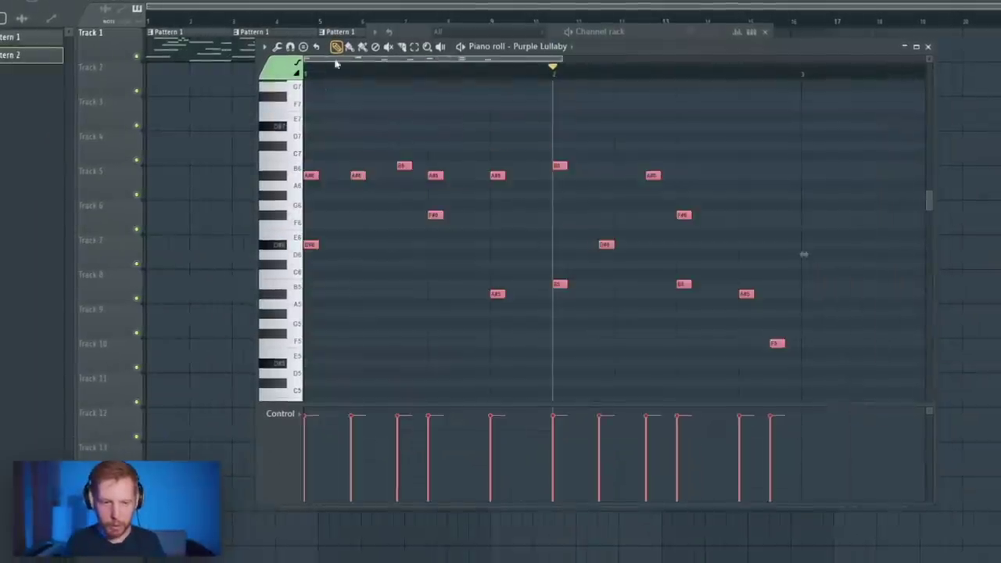
scroll(309, 116, "down", 3)
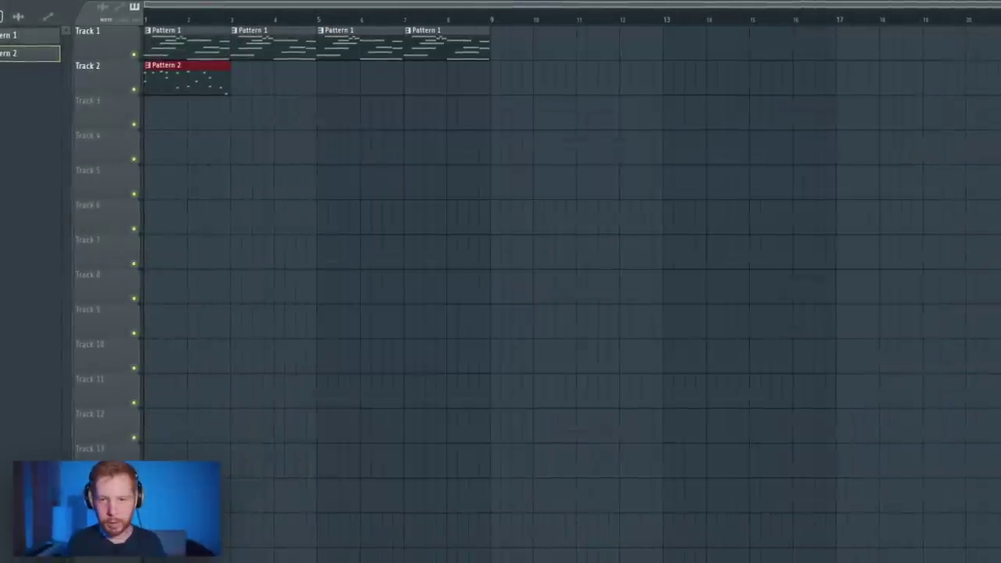
Step: Select the opening A#6 and D#6 notes of the bell melody and shift them slightly later in fine increments
key("F6")
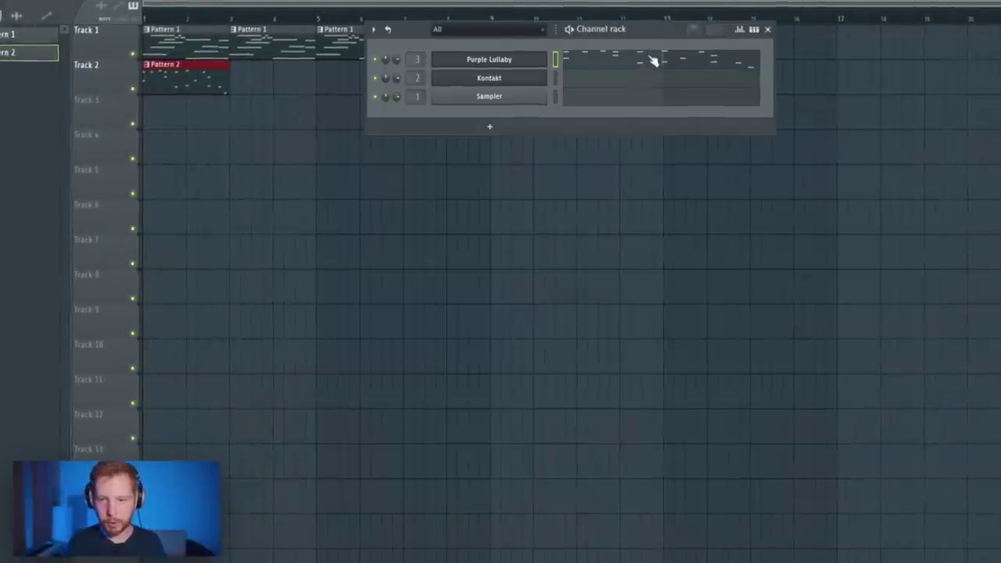
left_click(653, 61)
scroll(357, 246, "up", 3)
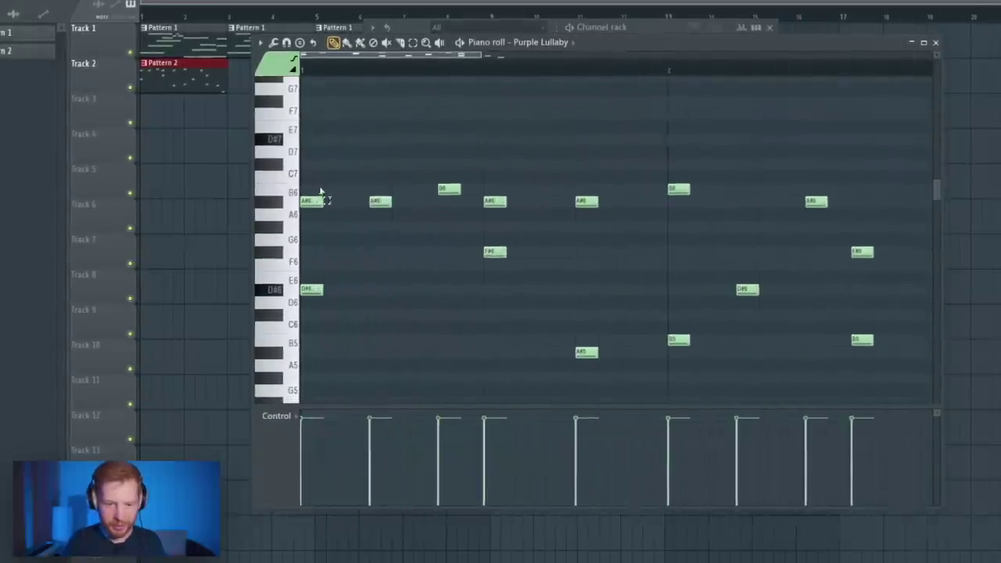
left_click_drag(320, 191, 314, 297)
scroll(323, 294, "up", 4)
left_click_drag(524, 277, 575, 267)
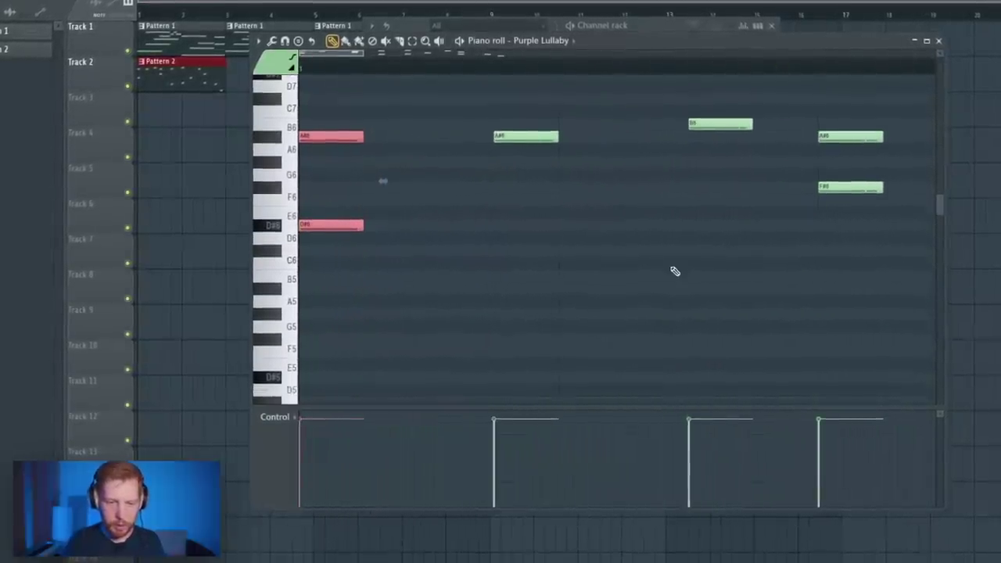
key("alt+Right")
key("alt+Right")
scroll(516, 287, "up", 3)
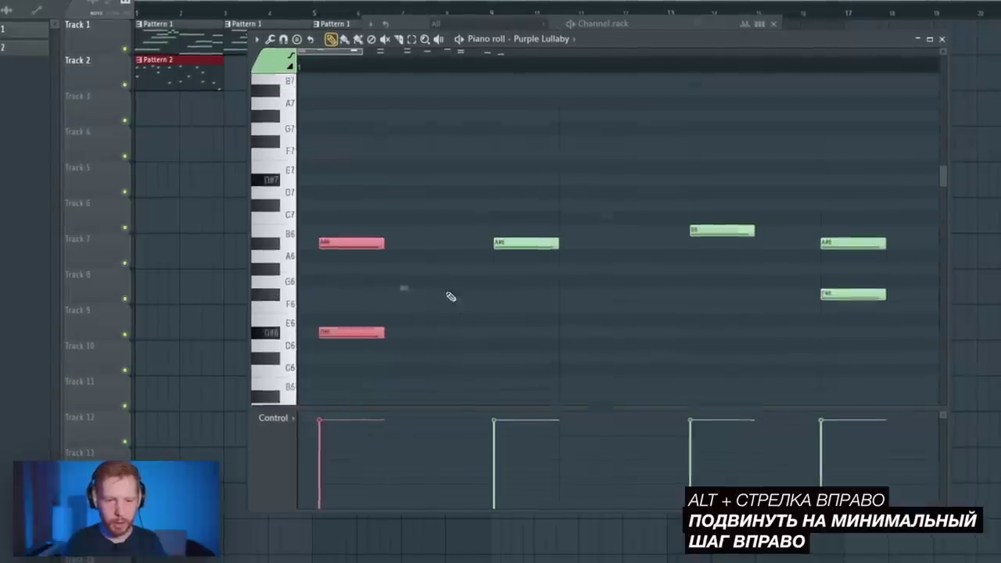
Step: Insert a very short B6 grace note before the opening chord and audition it
key("ctrl+d")
left_click(306, 235)
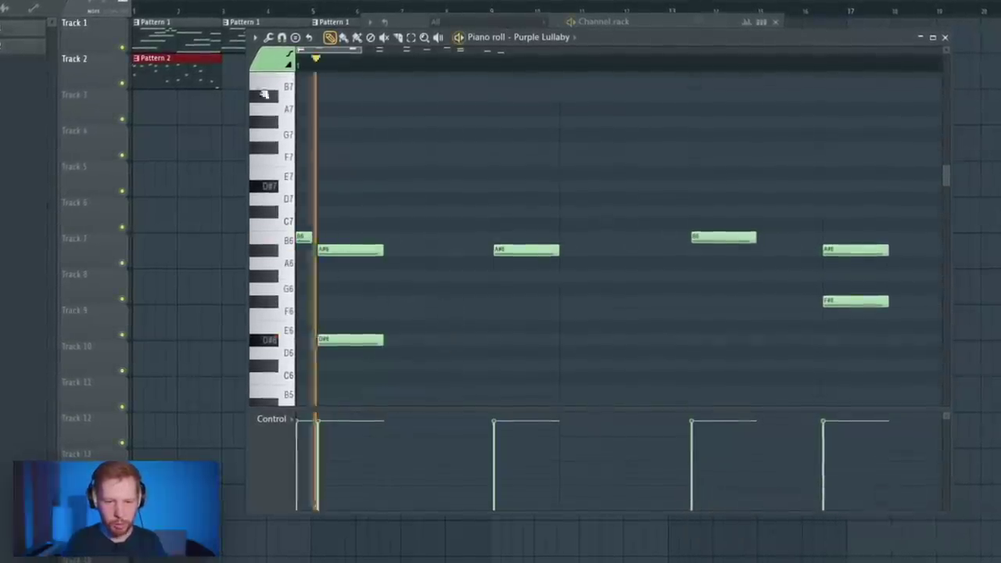
scroll(509, 253, "down", 4)
scroll(587, 288, "down", 3)
key("space")
Step: Shift the B6 and B5 notes opening bar 2 slightly later, insert a short A#6 grace note before them and audition
scroll(625, 199, "up", 2)
left_click_drag(625, 89, 579, 317)
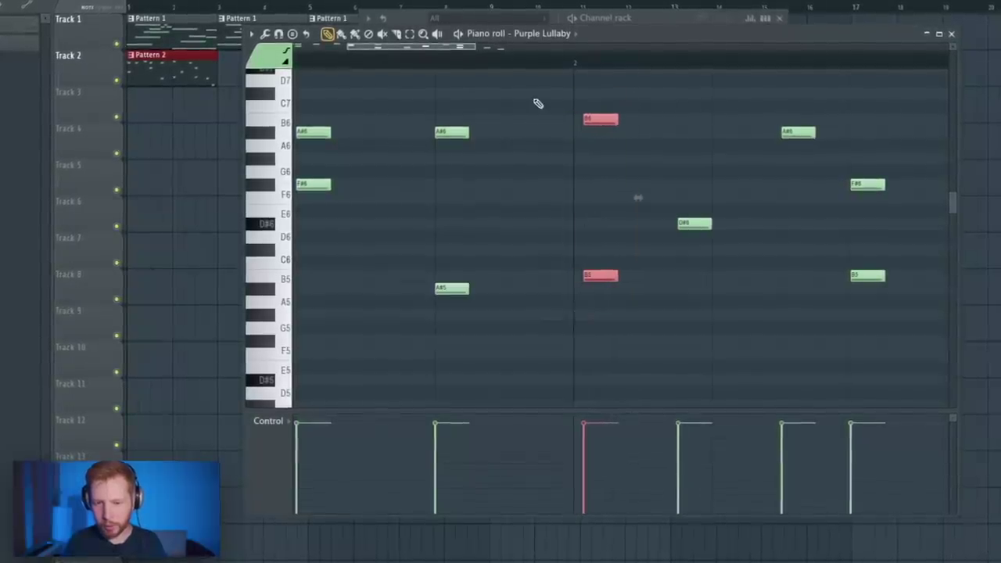
scroll(579, 167, "up", 4)
left_click(542, 62)
key("space")
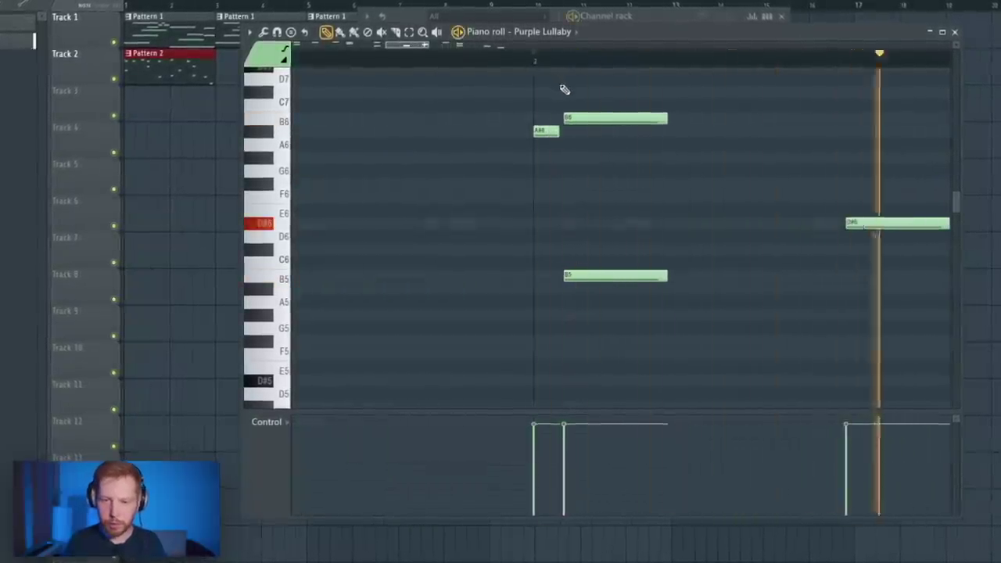
scroll(592, 187, "down", 6)
key("space")
Step: Select all the bell notes and duplicate the two-bar melody until it fills bars 1 to 8
left_click_drag(665, 375, 520, 89)
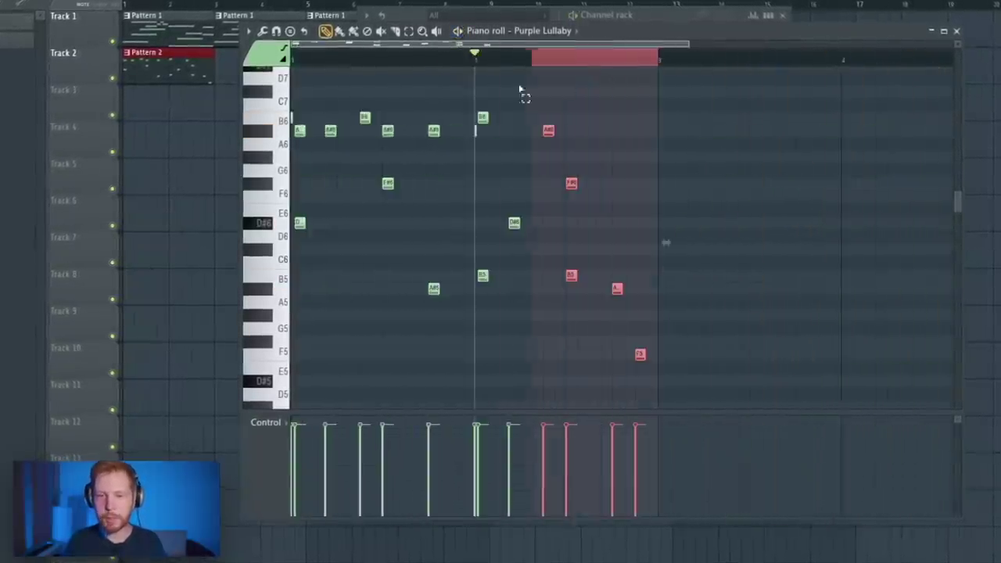
key("ctrl+a")
key("ctrl+b")
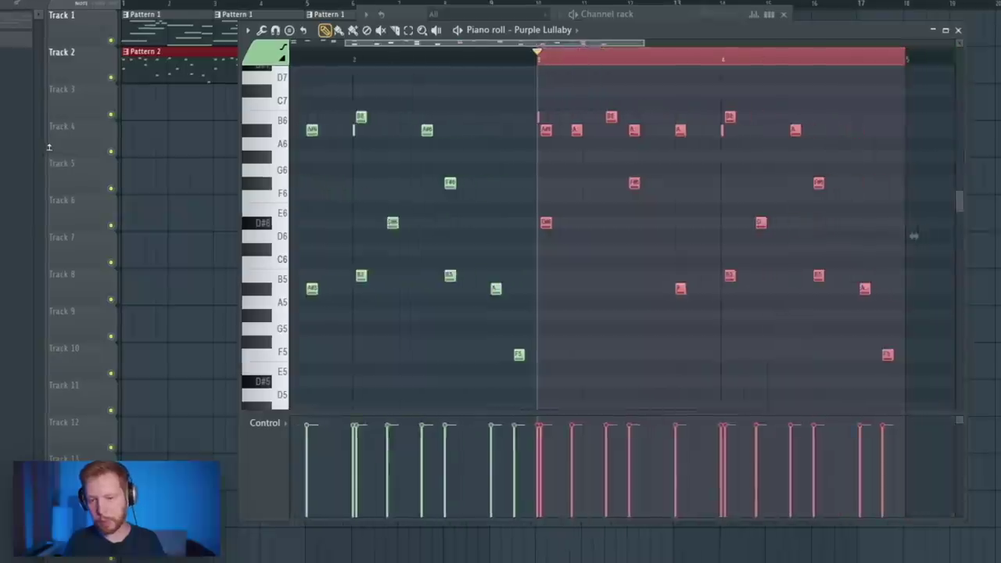
scroll(582, 250, "down", 4)
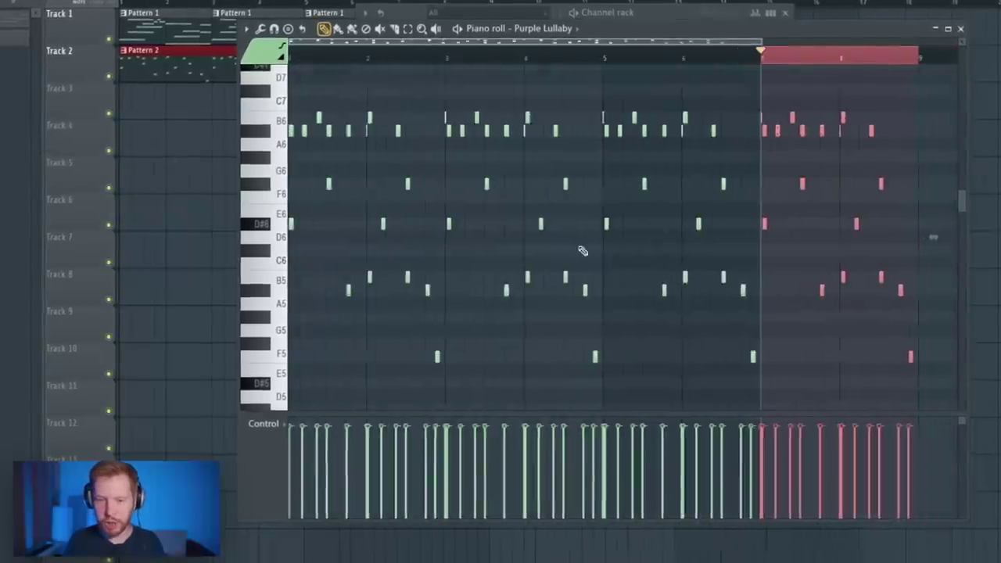
Step: Add a short high run of A#7, G#7, F7 and F#7 above the melody in bar 5
left_click(607, 66)
scroll(588, 162, "up", 5)
scroll(600, 154, "up", 5)
left_click(557, 226)
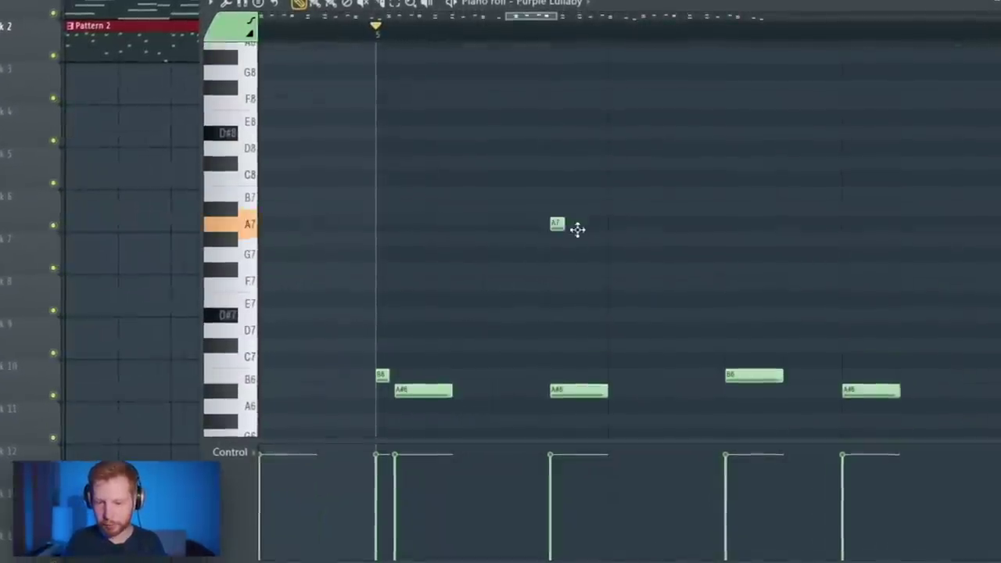
scroll(607, 249, "up", 3)
left_click(564, 213)
left_click_drag(630, 242, 648, 242)
scroll(642, 250, "down", 4)
left_click(679, 278)
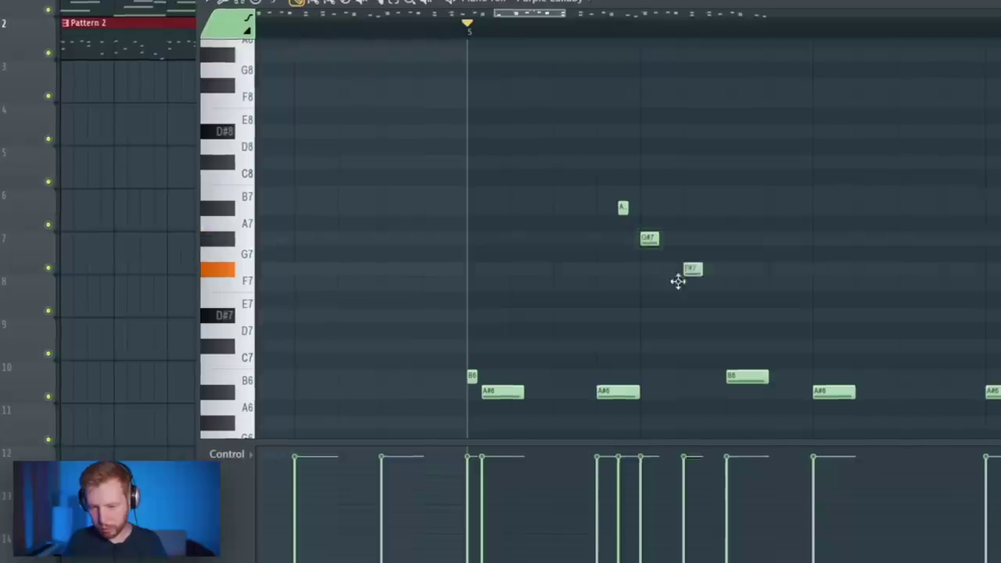
Step: Lengthen the four high run notes slightly, lower their velocities a little and play back the pattern
left_click_drag(744, 324, 614, 195)
left_click_drag(745, 271, 750, 270)
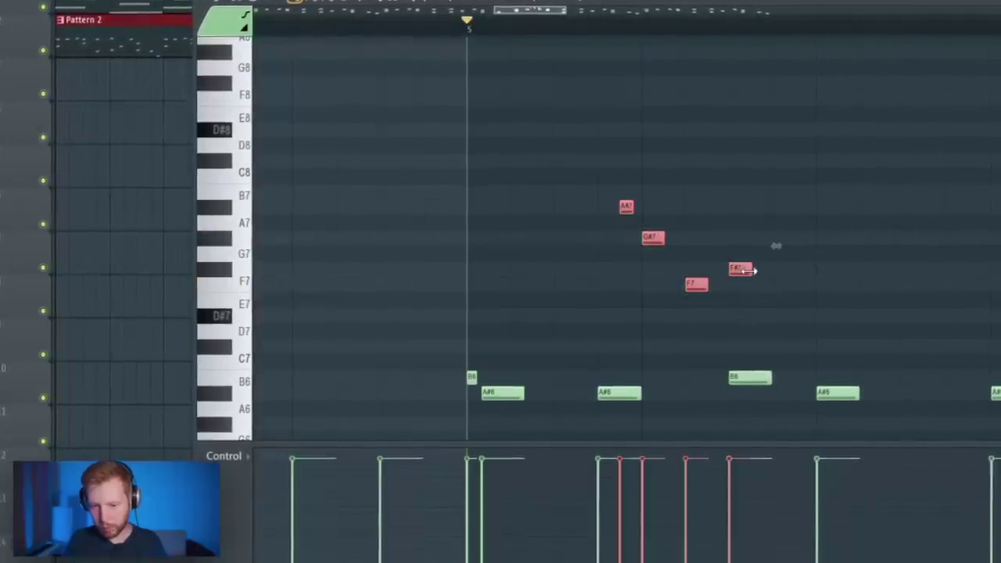
key("space")
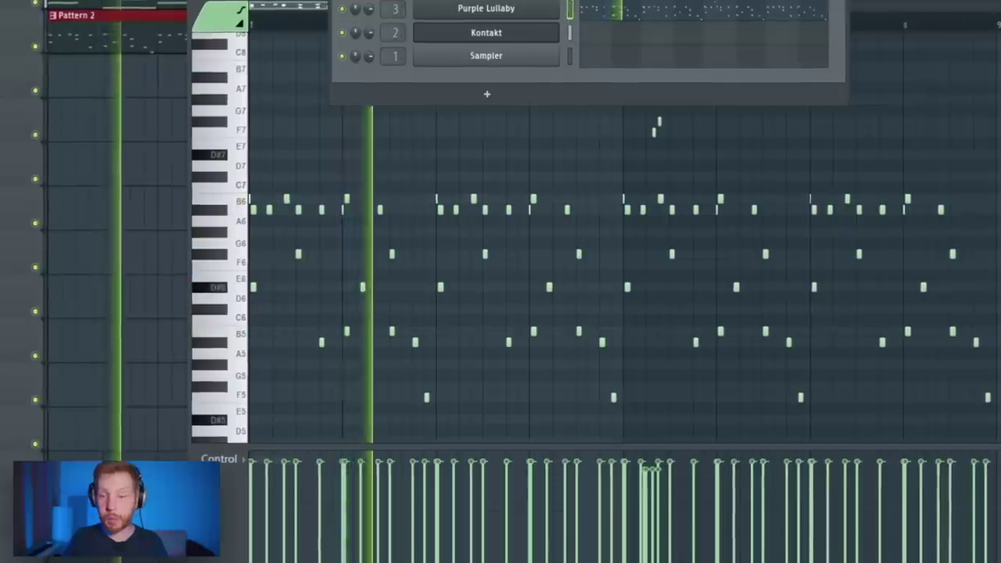
key("space")
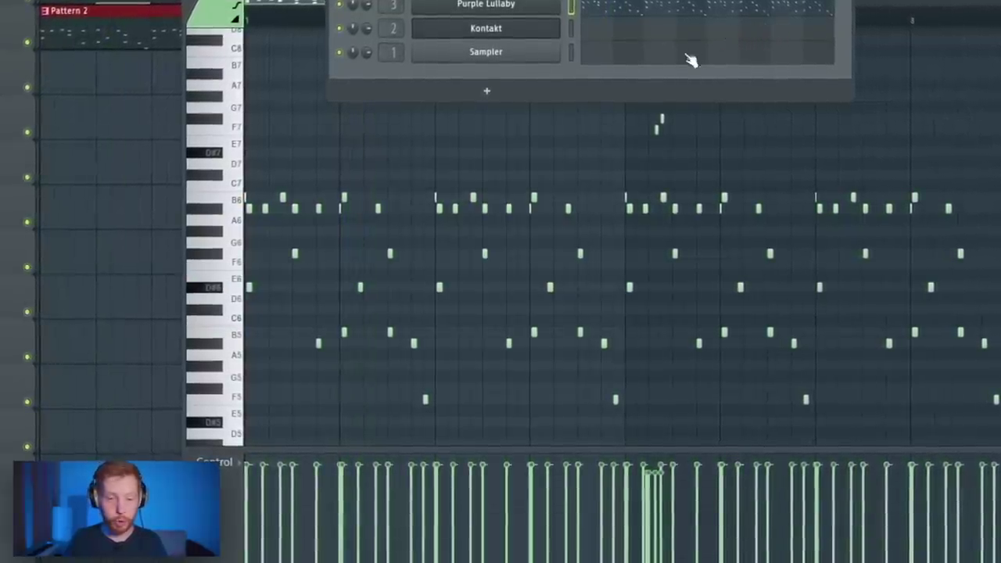
Step: Open the Purple Lullaby instrument window and bring the channel rack with the drum channels to the front
left_click(508, 6)
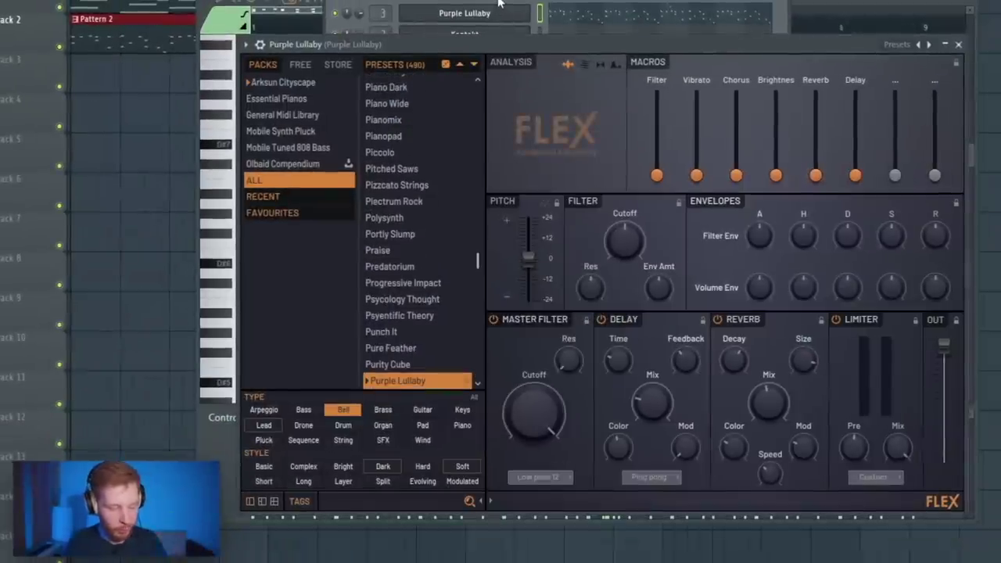
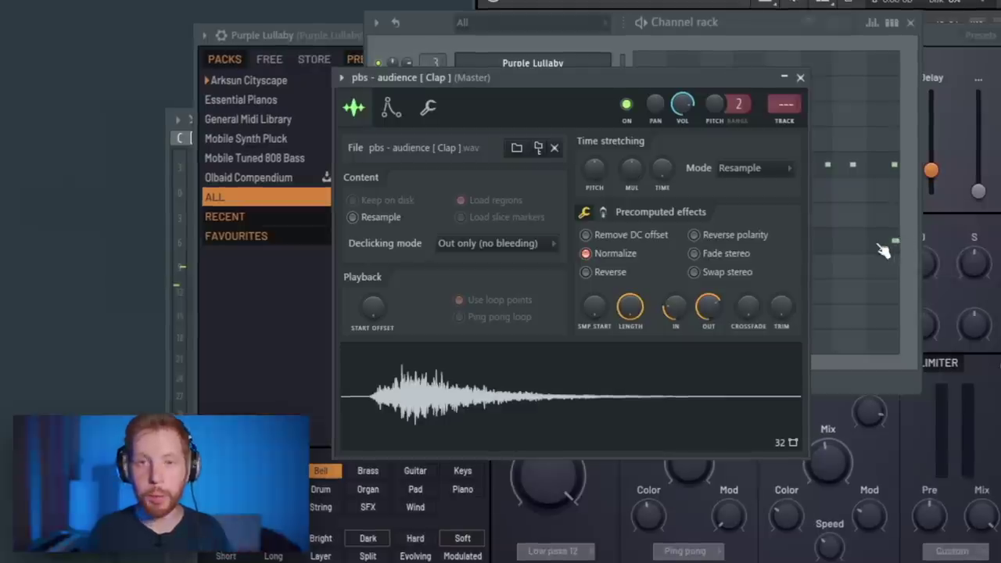
left_click(902, 244)
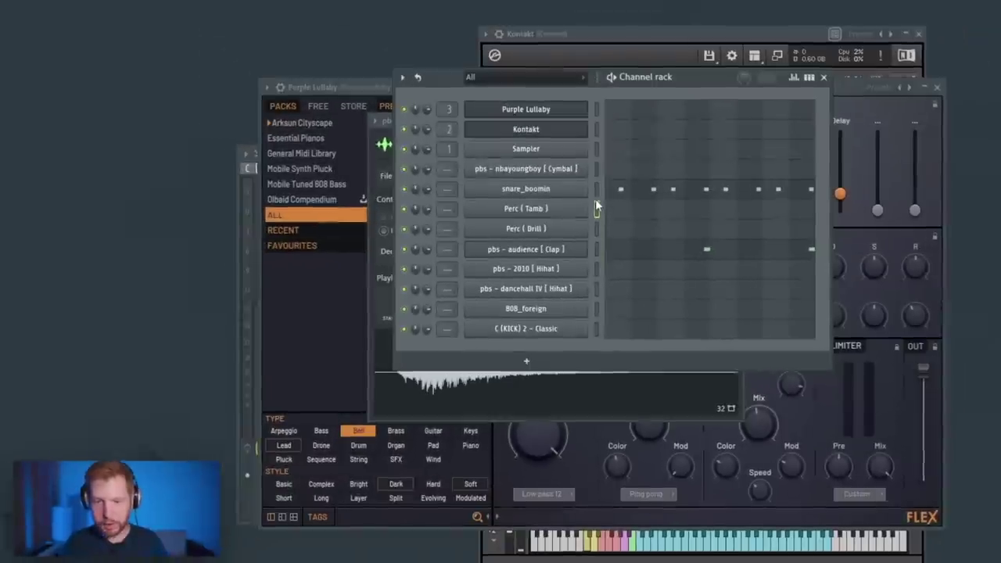
Step: Raise the time shift of the Perc (Tamb) channel slightly in its channel settings
left_click(561, 209)
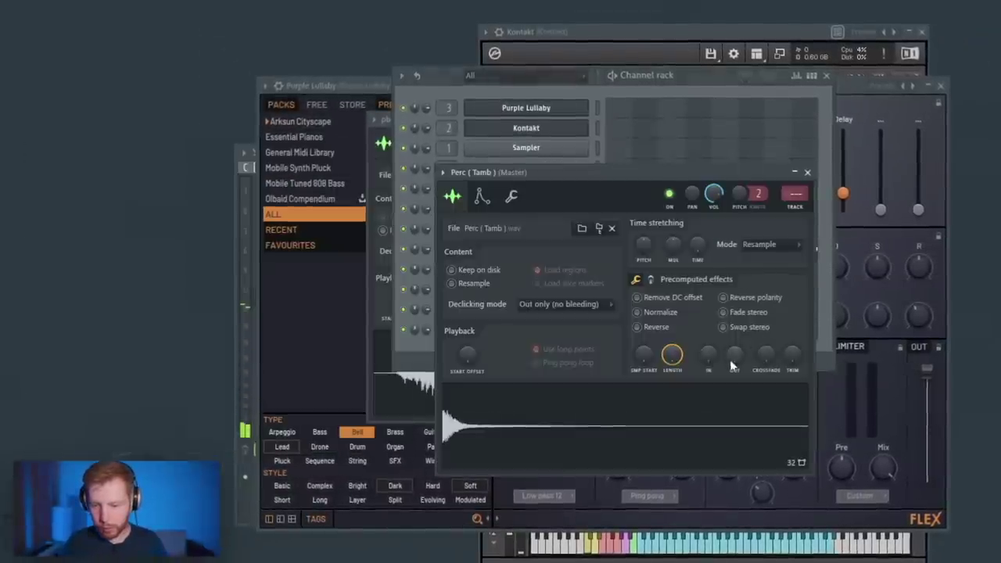
left_click(511, 197)
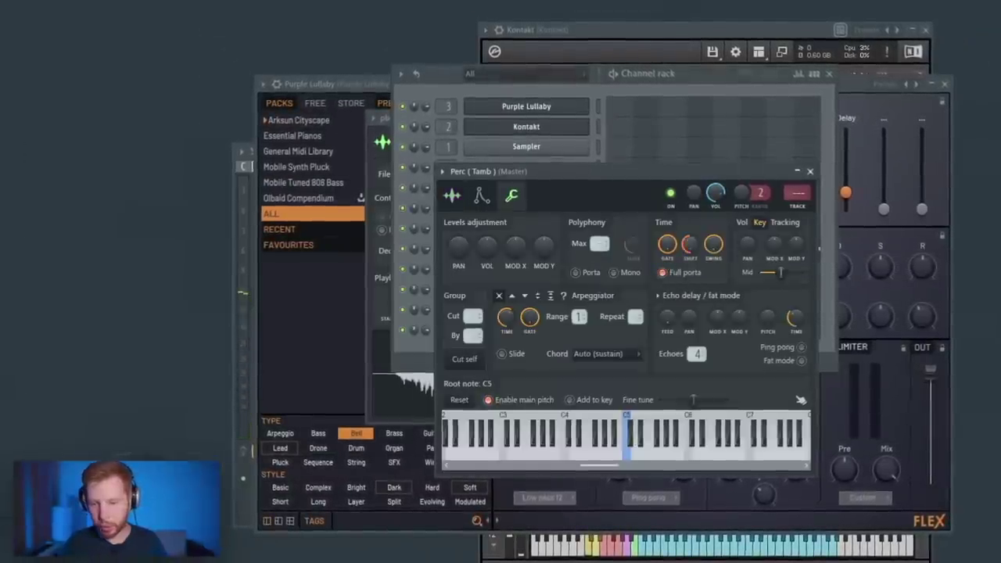
left_click(813, 170)
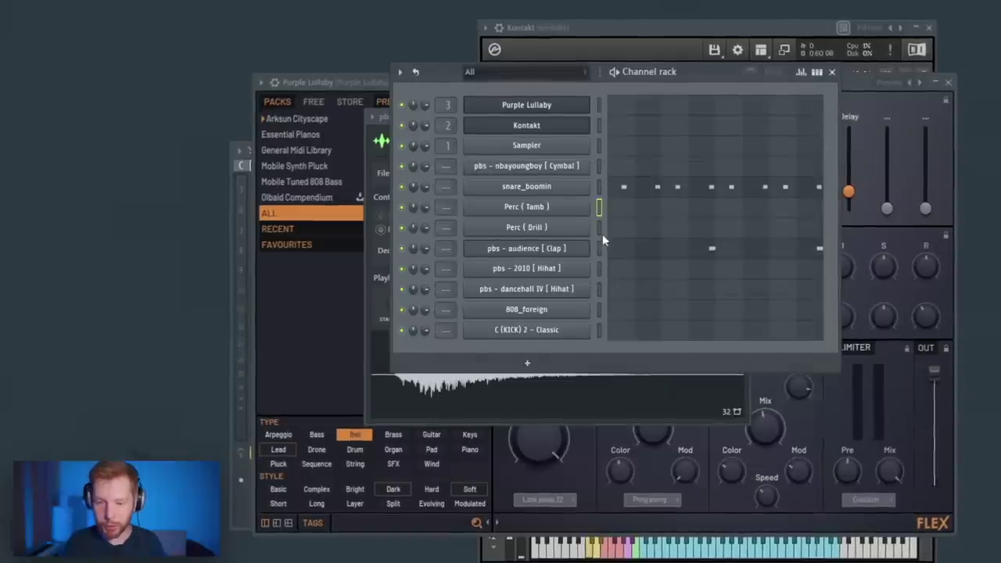
Step: Double the clap hits on the Perc (Tamb) and Perc (Drill) channels and raise the fade-out of the Perc (Drill) sample
left_click(602, 227)
left_click(548, 227)
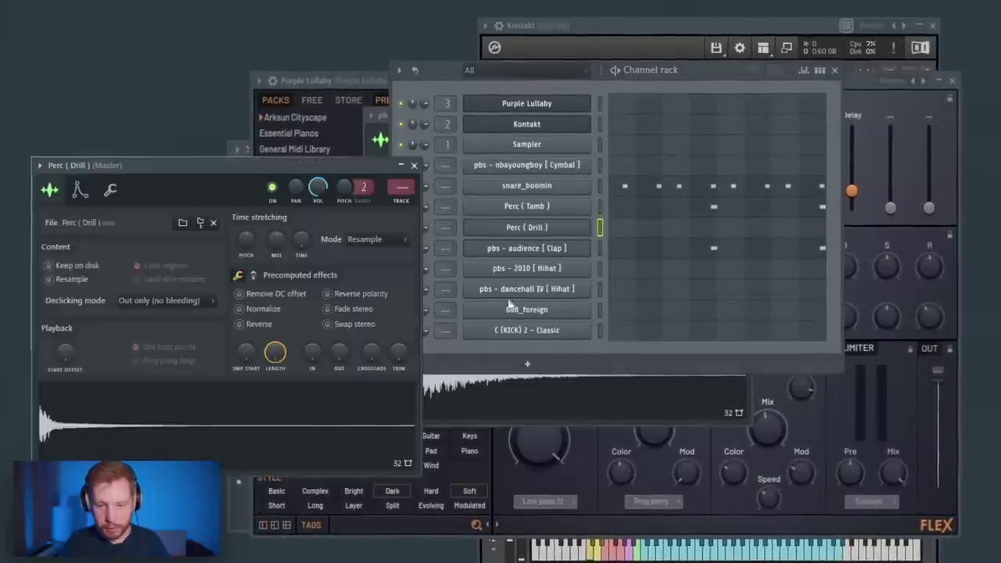
left_click_drag(359, 166, 712, 177)
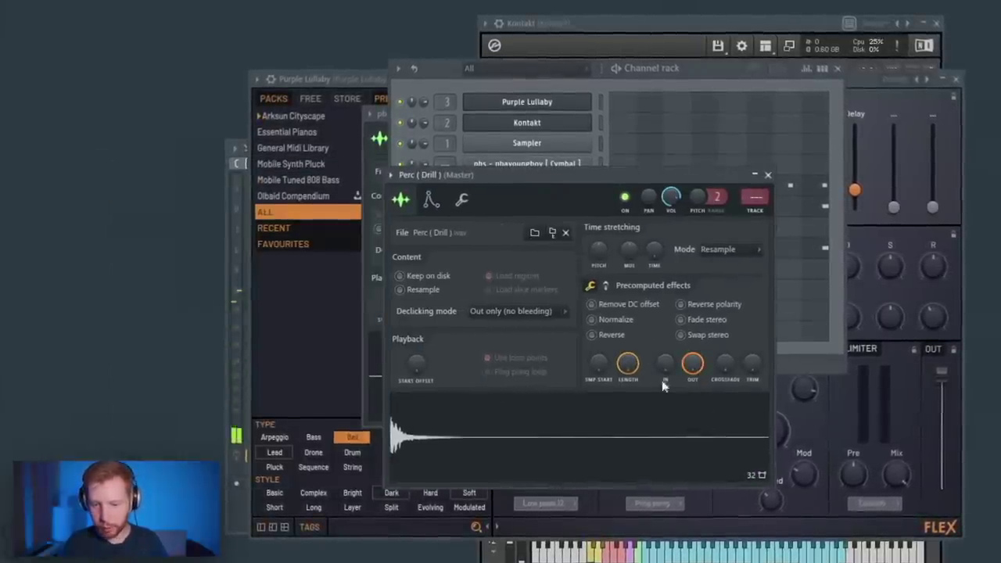
left_click(461, 200)
left_click(769, 175)
left_click(716, 206)
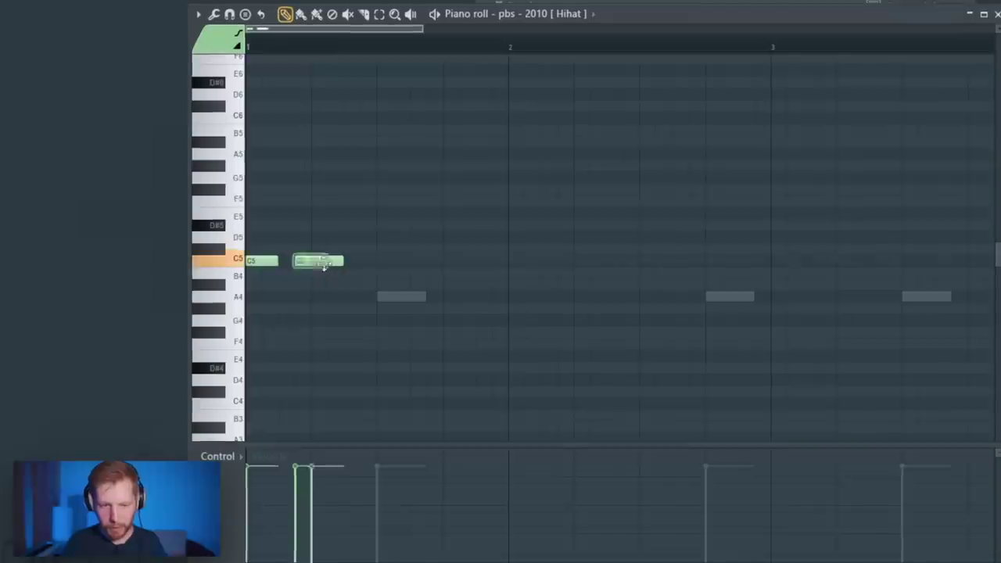
Step: Draw a syncopated C5 pattern for pbs - 2010 [ Hihat ] across bars 1 to 8 and randomize the note velocities
left_click(382, 263)
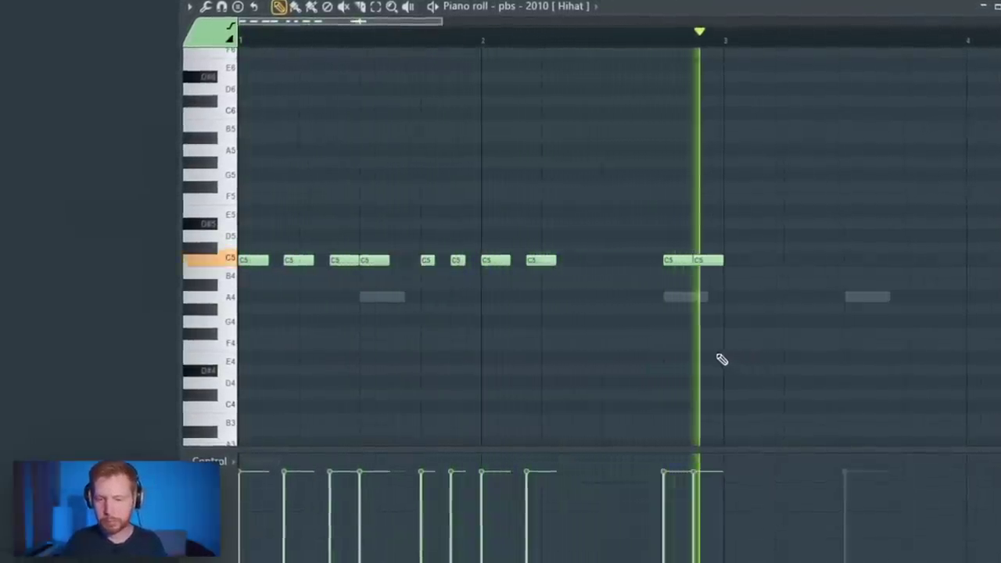
left_click_drag(538, 291, 528, 292)
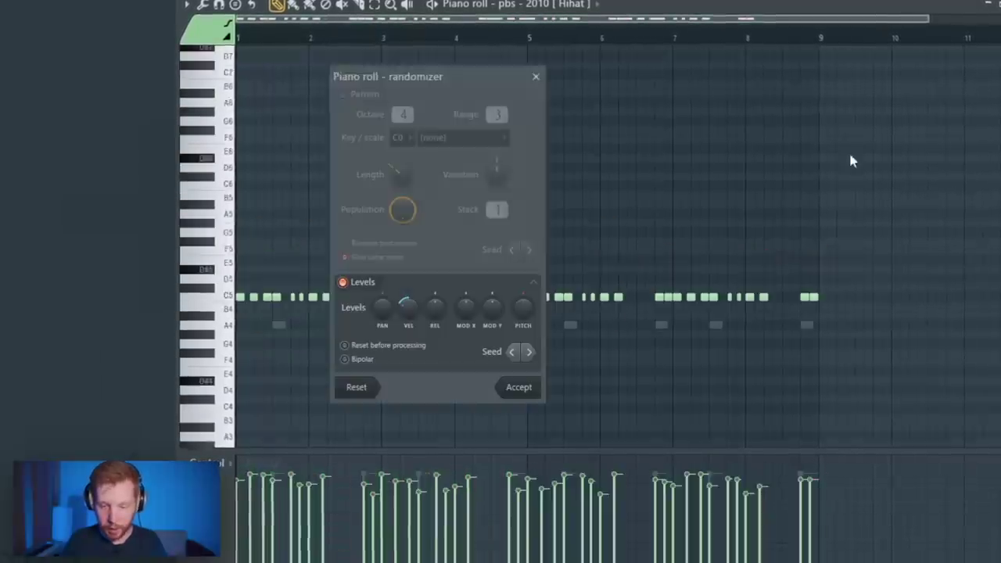
key("space")
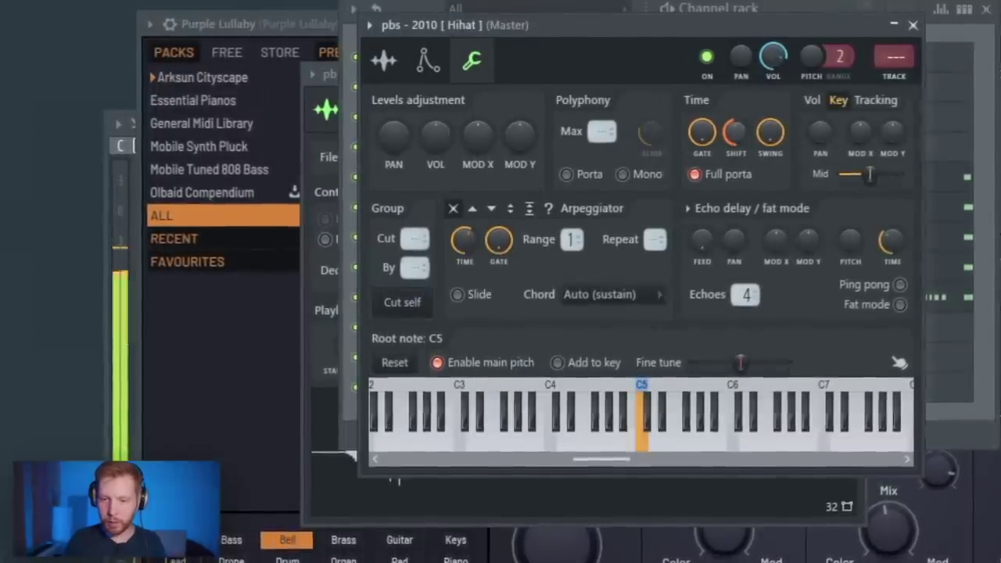
Step: Shift the pbs - 2010 [ Hihat ] channel slightly in time and raise its sample's fade-out
left_click(383, 60)
left_click_drag(809, 295, 809, 264)
left_click(683, 186)
left_click_drag(673, 222, 672, 206)
left_click_drag(725, 230, 725, 220)
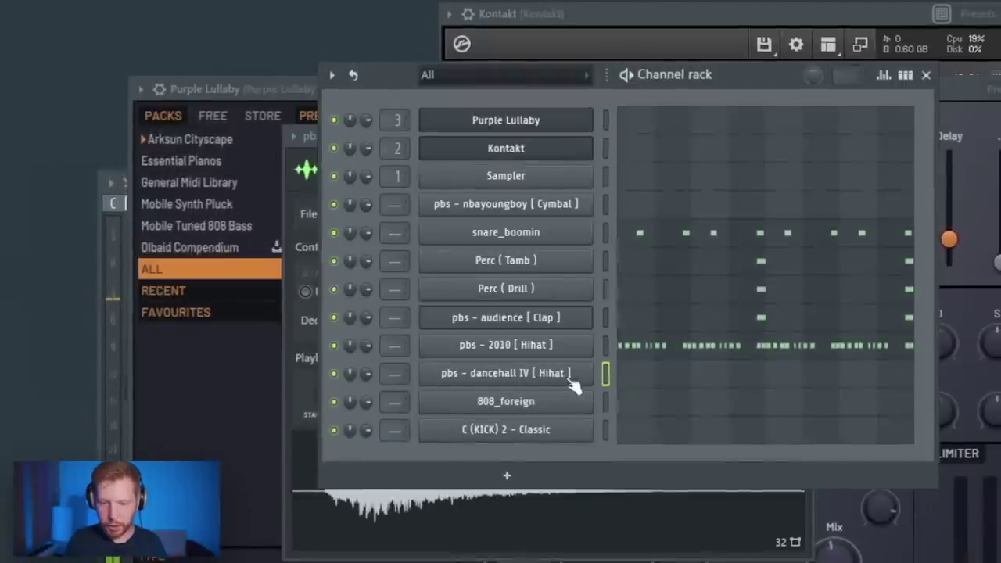
Step: Adjust the time shift of the pbs - dancehall IV [ Hihat ] channel and open its pattern in the piano roll
left_click(570, 379)
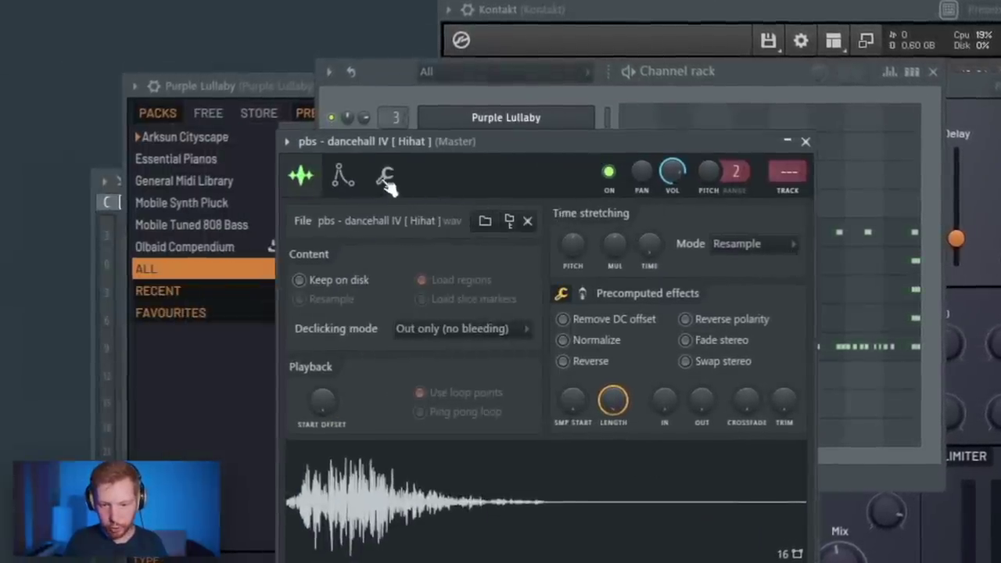
left_click(384, 176)
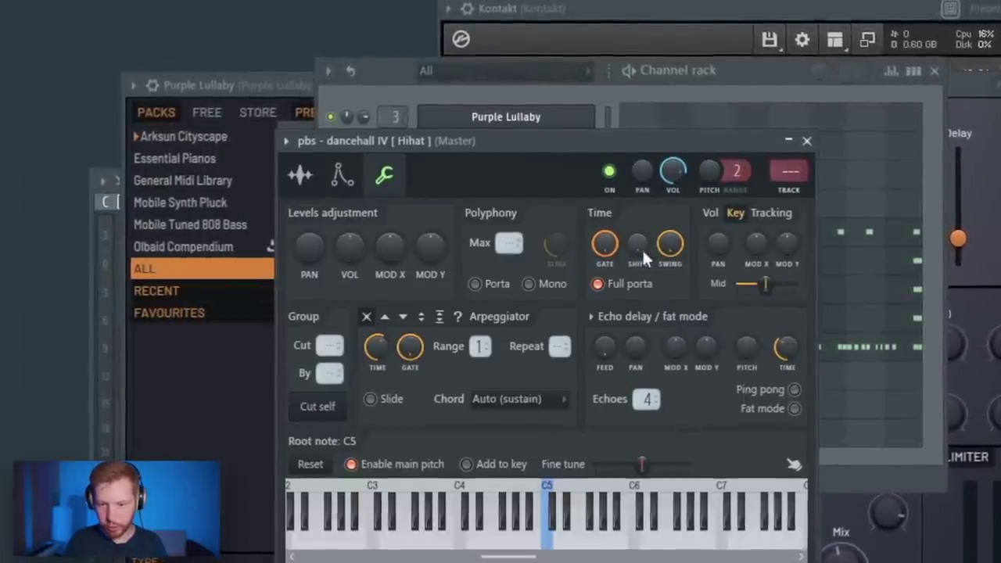
left_click(809, 141)
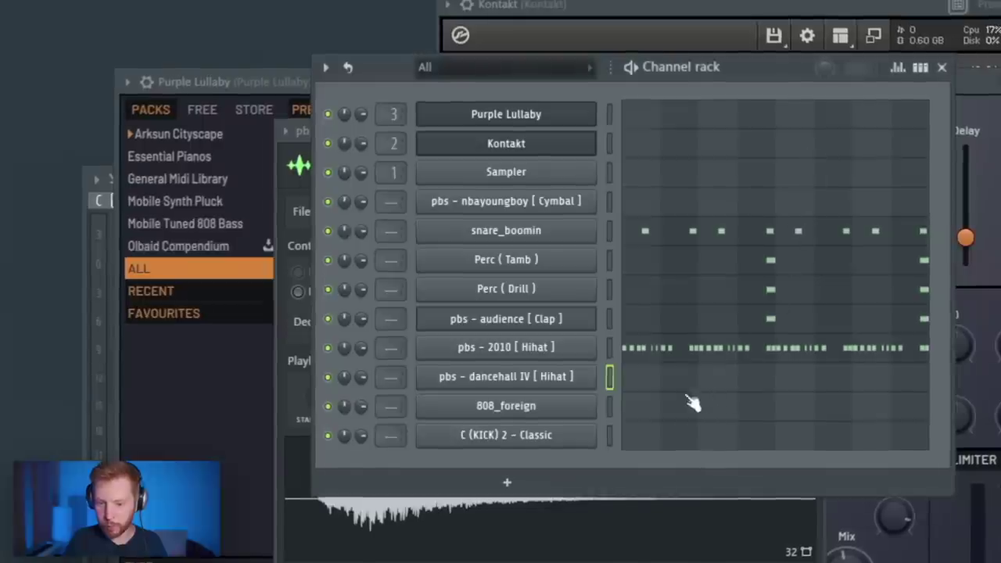
left_click(688, 382)
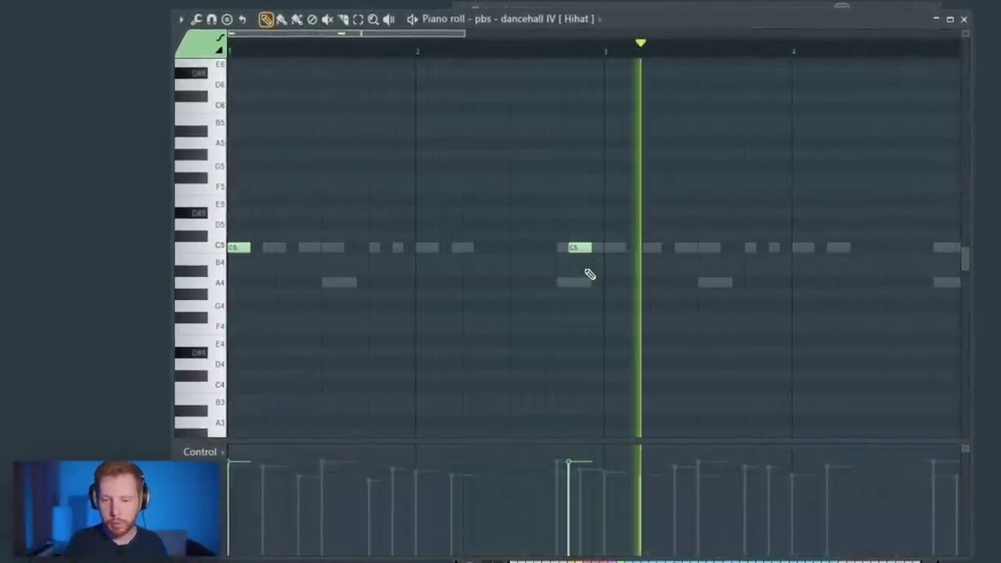
Step: Place sparse C5 hits for the dancehall IV hi-hat in bars 1 to 4 and repeat them over bars 5 to 8
key("space")
left_click_drag(734, 248, 556, 262)
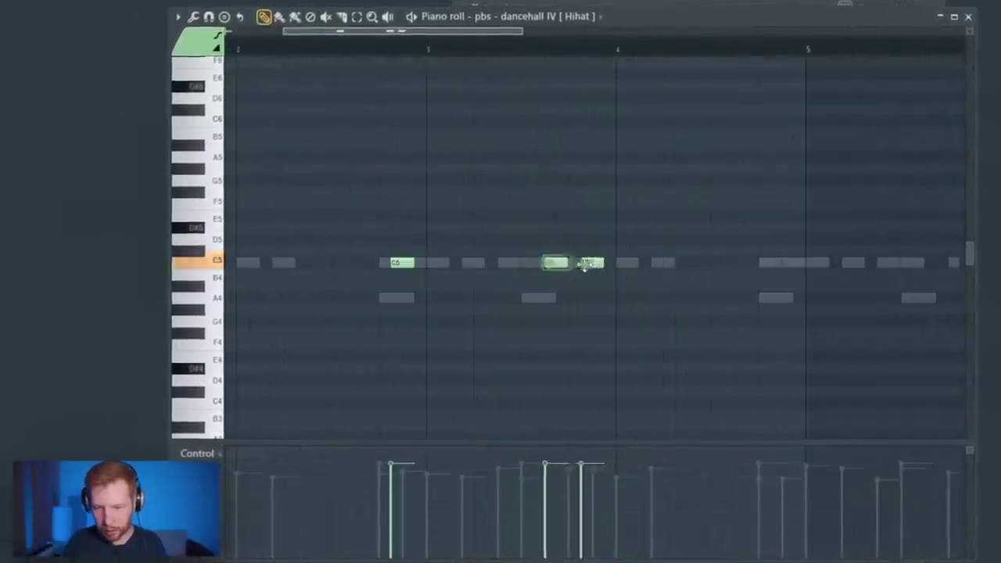
key("space")
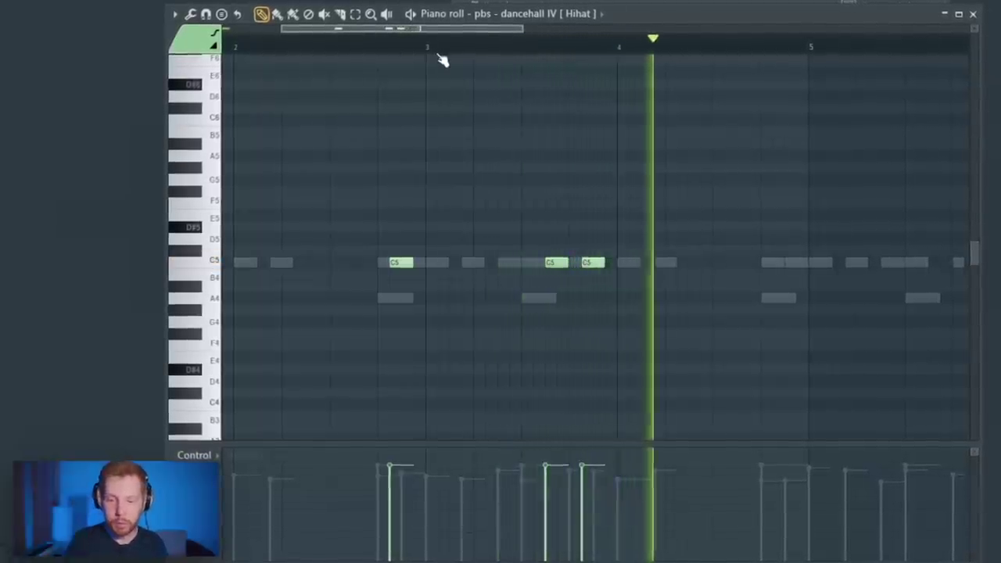
key("space")
key("space")
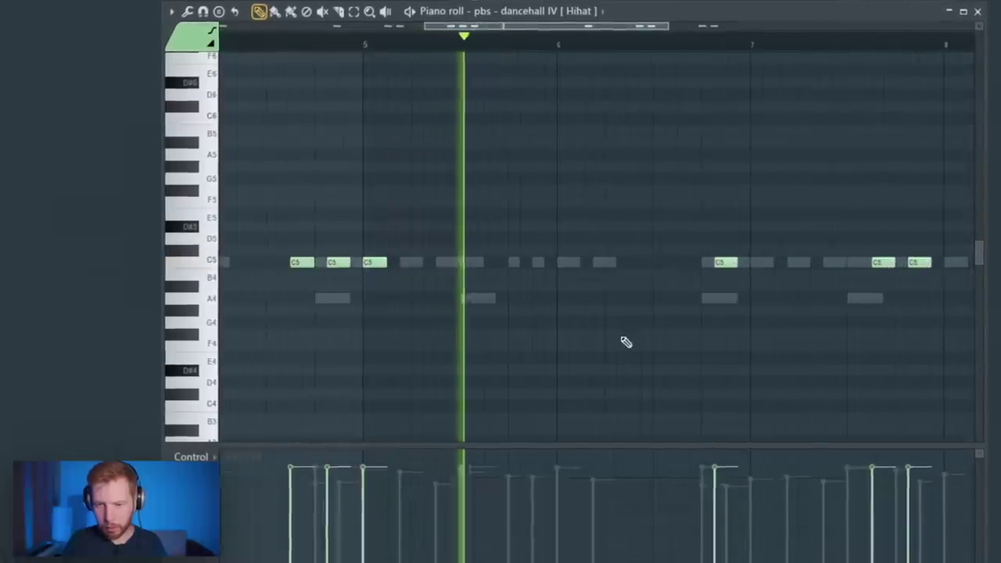
Step: Replace the dancehall hi-hat hit near the end of bar 6 with shorter C5 hits and play back the pattern
left_click_drag(729, 259, 707, 262)
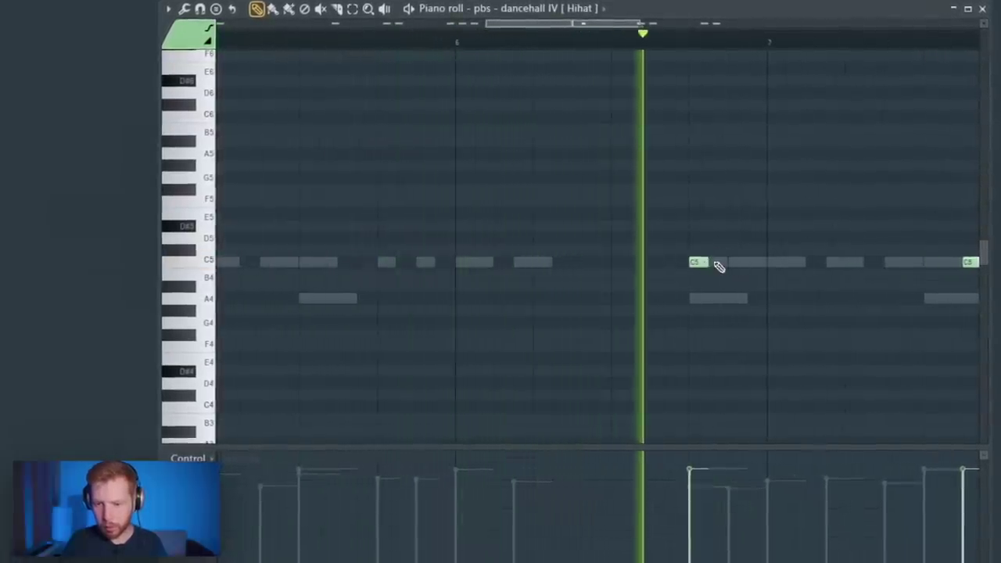
left_click(715, 262)
key("space")
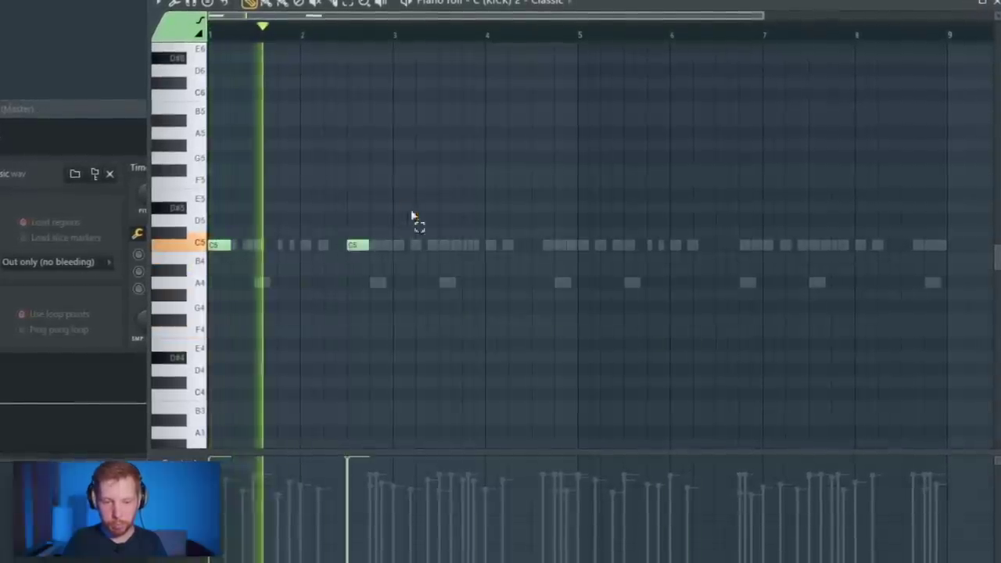
Step: Add more C5 hits to the C (KICK) 2 - Classic pattern and duplicate it to fill the remaining bars
mouse_move(413, 216)
left_mouse_down()
mouse_move(223, 251)
mouse_move(418, 248)
mouse_move(405, 248)
left_mouse_up()
left_click(460, 292, "ctrl")
left_click_drag(547, 246, 571, 247)
key("ctrl+b")
left_click(587, 354, "ctrl")
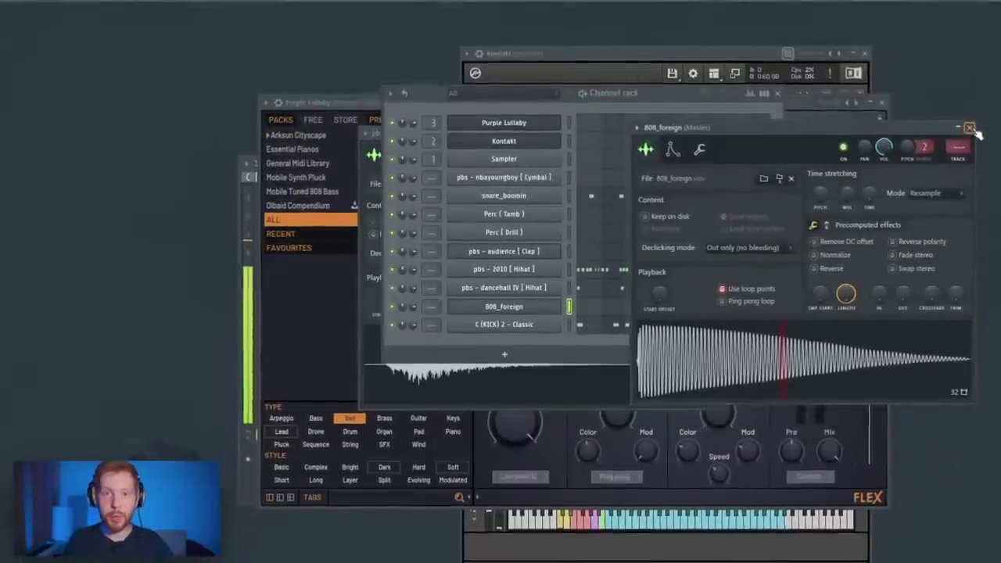
Step: Write a two-bar 808_foreign phrase with a short D#6, a long D#5 and a B4 at the end of bar 2
left_click(970, 127)
left_click(635, 306)
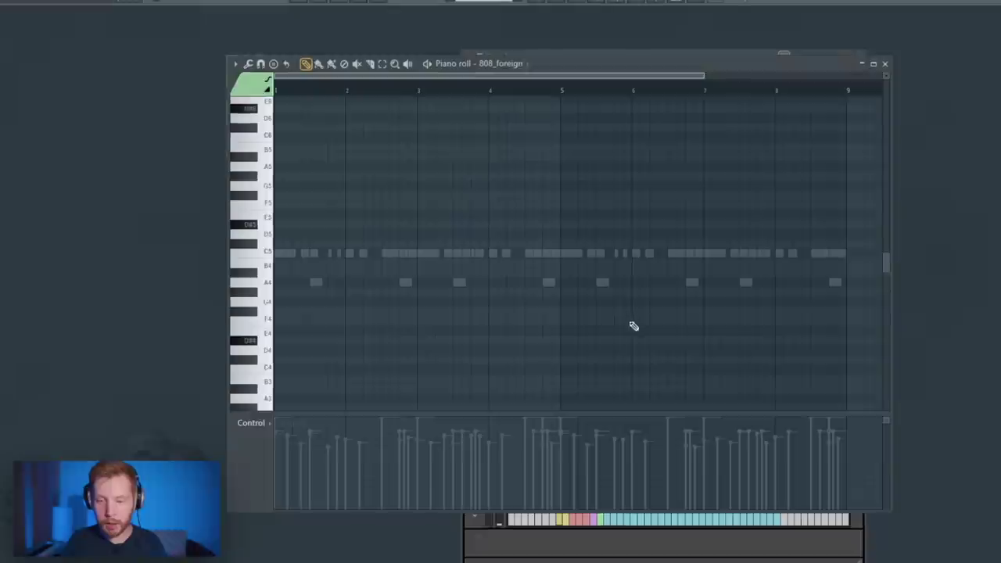
left_click_drag(299, 281, 292, 119)
scroll(286, 226, "up", 4)
left_click_drag(311, 129, 321, 138)
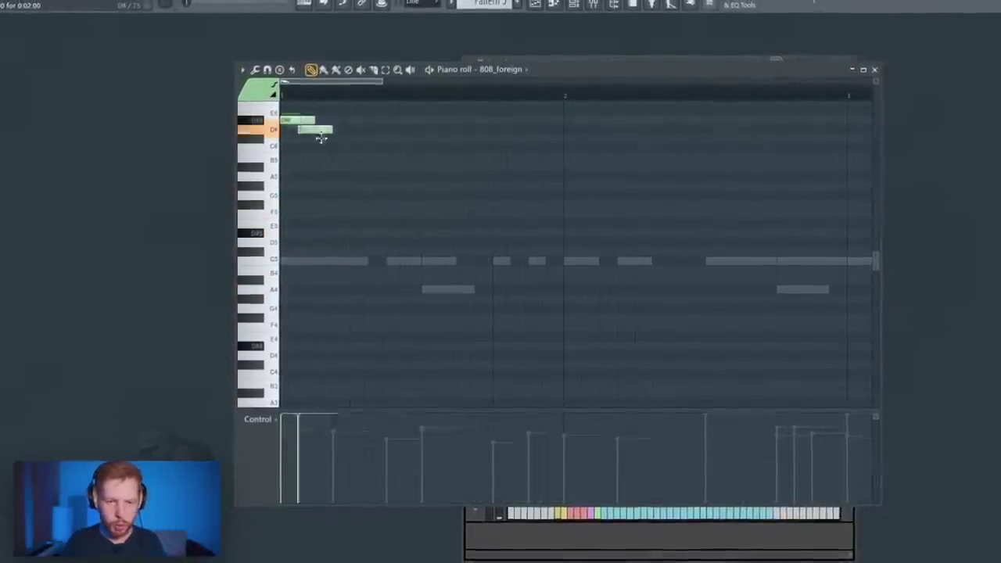
key("space")
key("space")
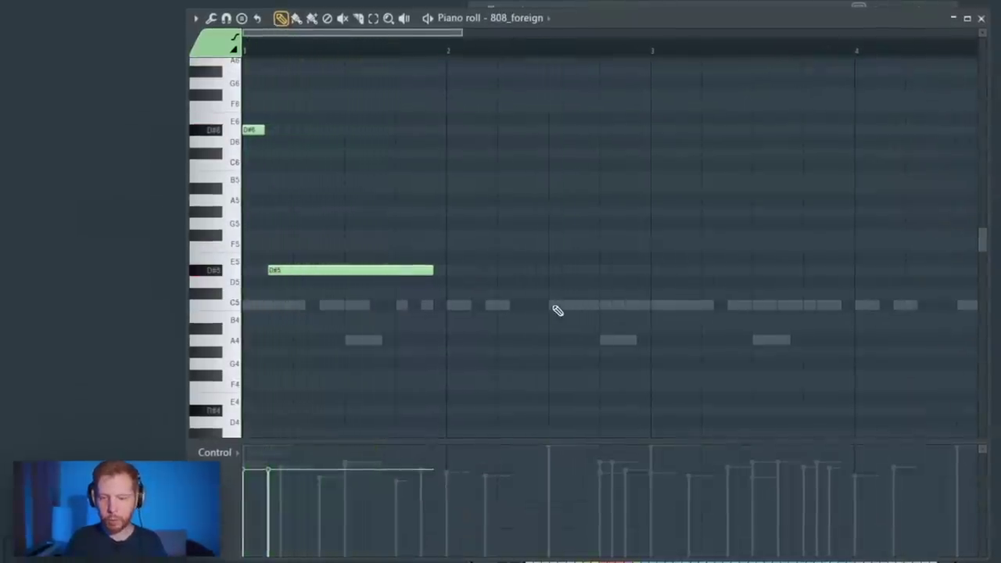
left_click_drag(716, 318, 650, 336)
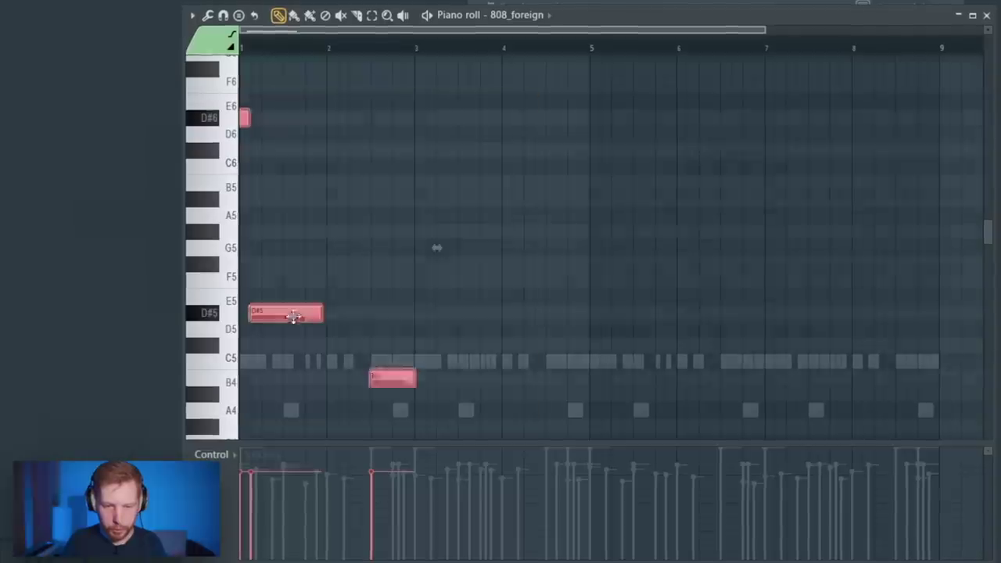
Step: Copy the 808 phrase to bars 3 and 4 and end bar 4 with a shortened B4 followed by A#5 and C#6
left_click_drag(295, 316, 479, 313)
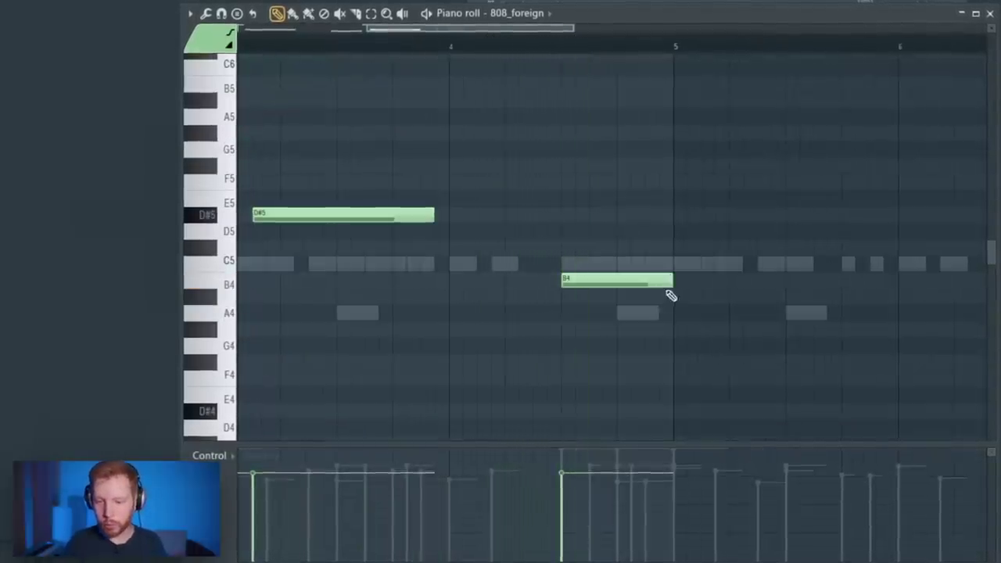
left_click_drag(669, 283, 616, 283)
scroll(629, 205, "up", 3)
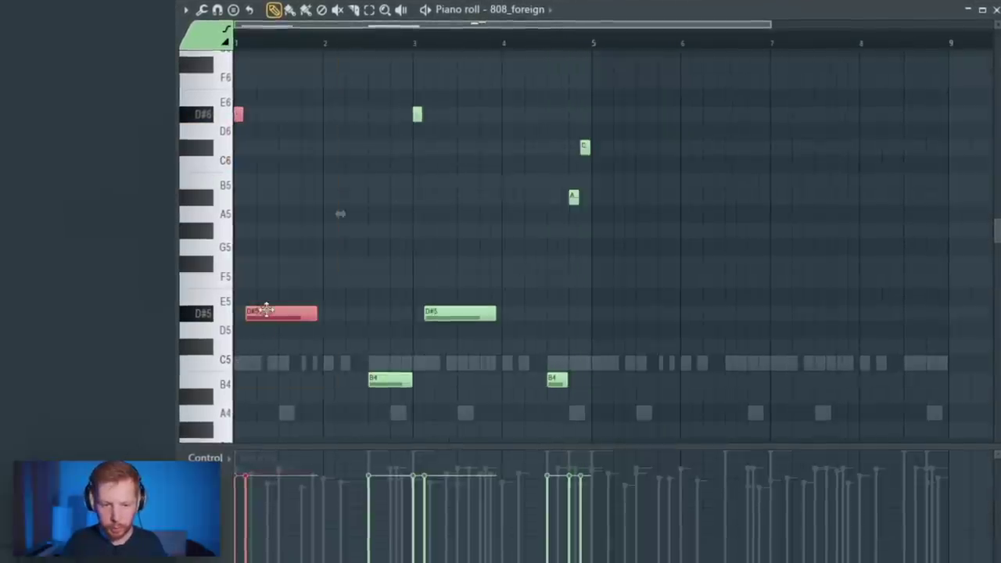
Step: Copy the D#6 and D#5 bass notes to bars 5 and 7 and end bar 6 with B4, F#6 and F6
left_click_drag(266, 310, 607, 311)
left_click_drag(608, 310, 619, 310)
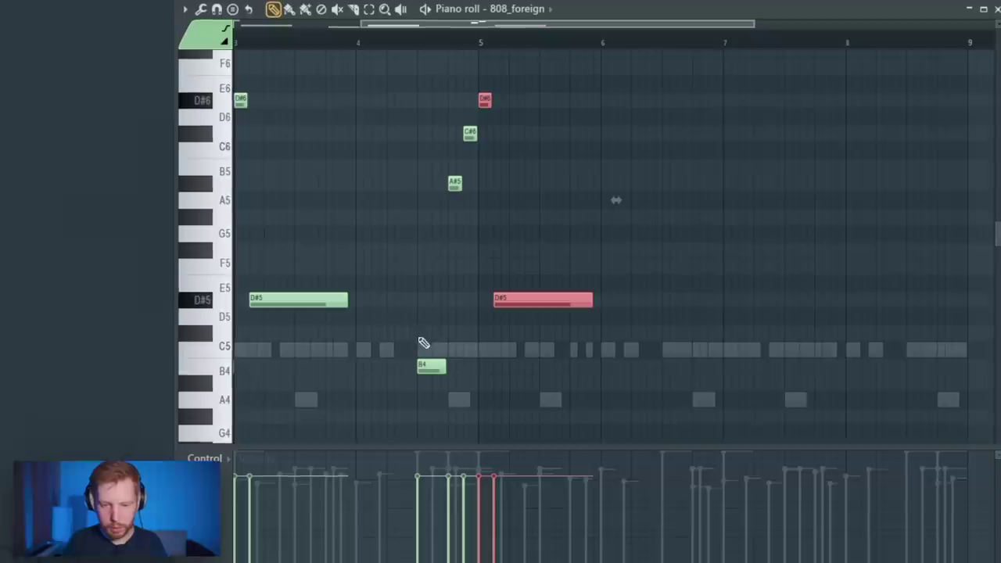
left_click_drag(467, 99, 674, 374)
scroll(712, 250, "up", 3)
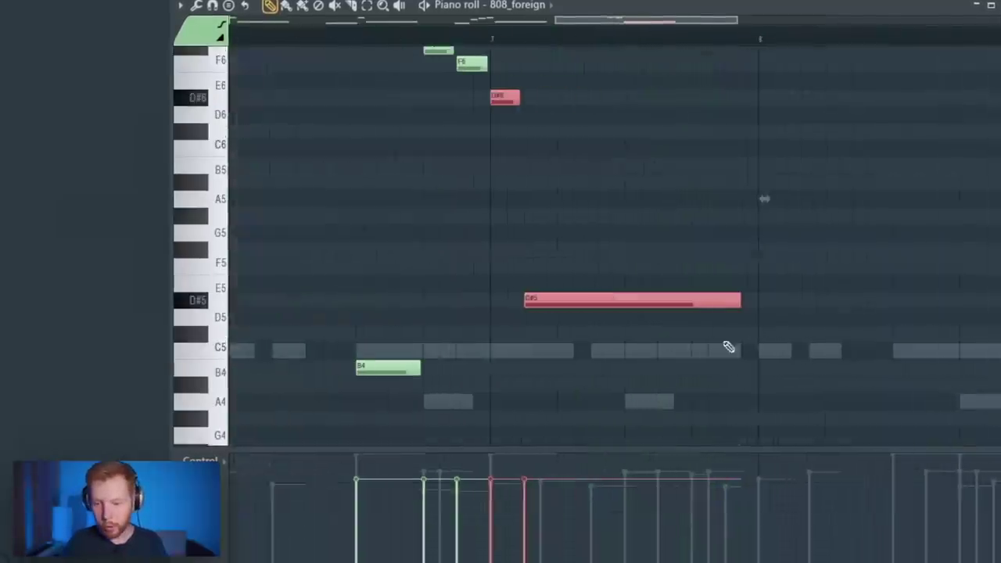
Step: Split the long D#5 in bar 7 into separate notes and raise the two short middle ones an octave to D#6
left_click(754, 326, "ctrl")
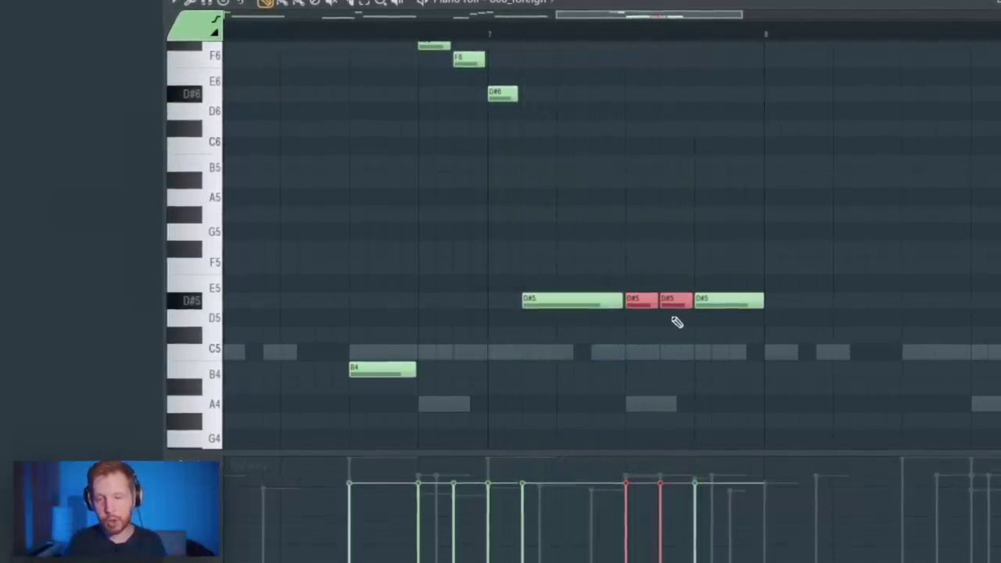
key("ctrl+Up")
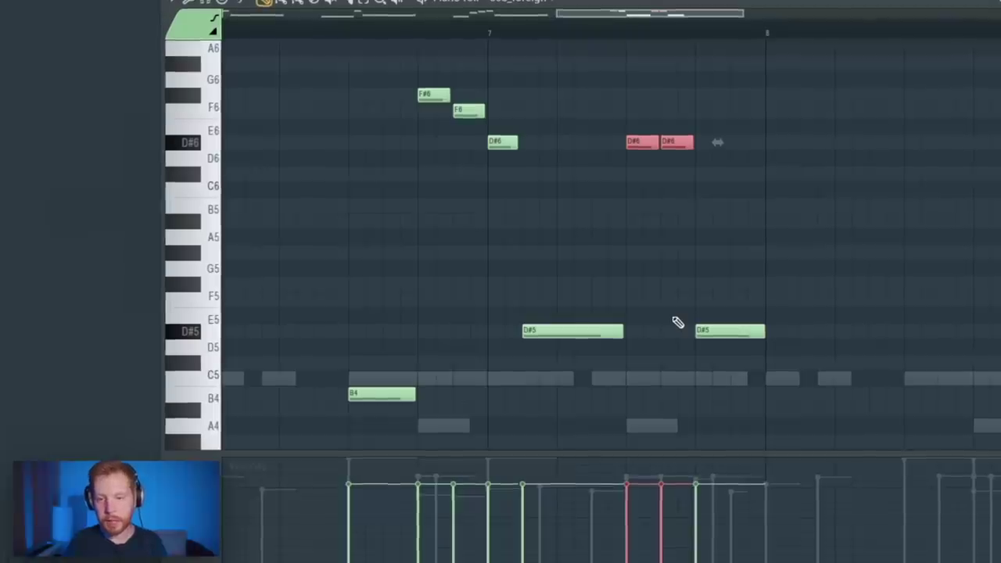
key("space")
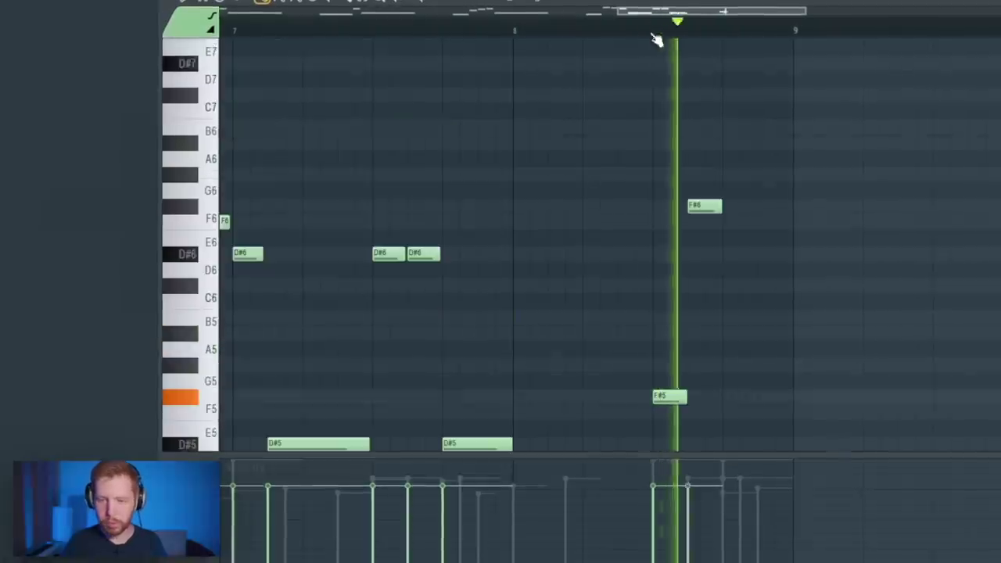
Step: Finish the 808 line in bar 8 with short F#5, F#6 and G#6 notes and play it back
key("space")
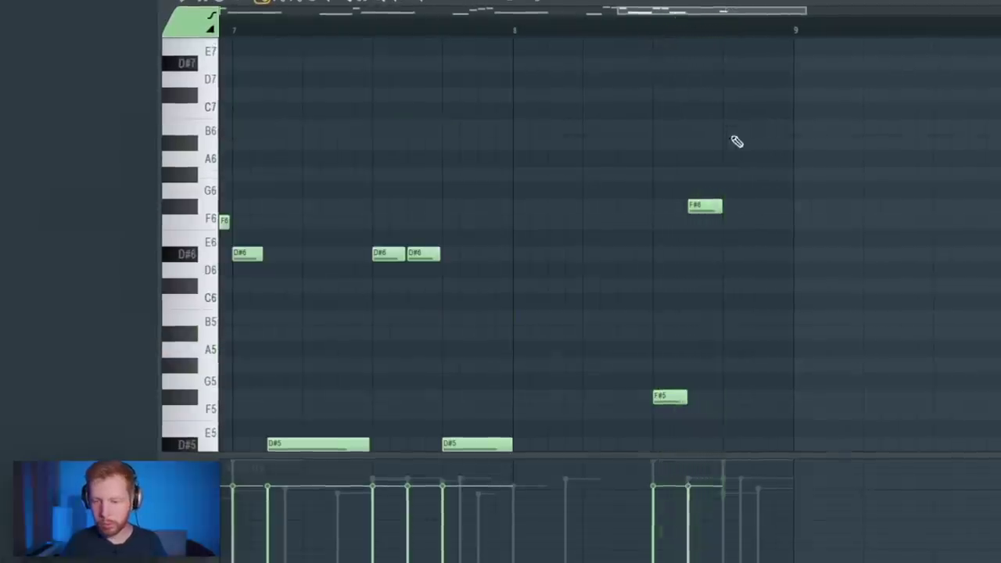
left_click(736, 174)
left_click(793, 412)
key("space")
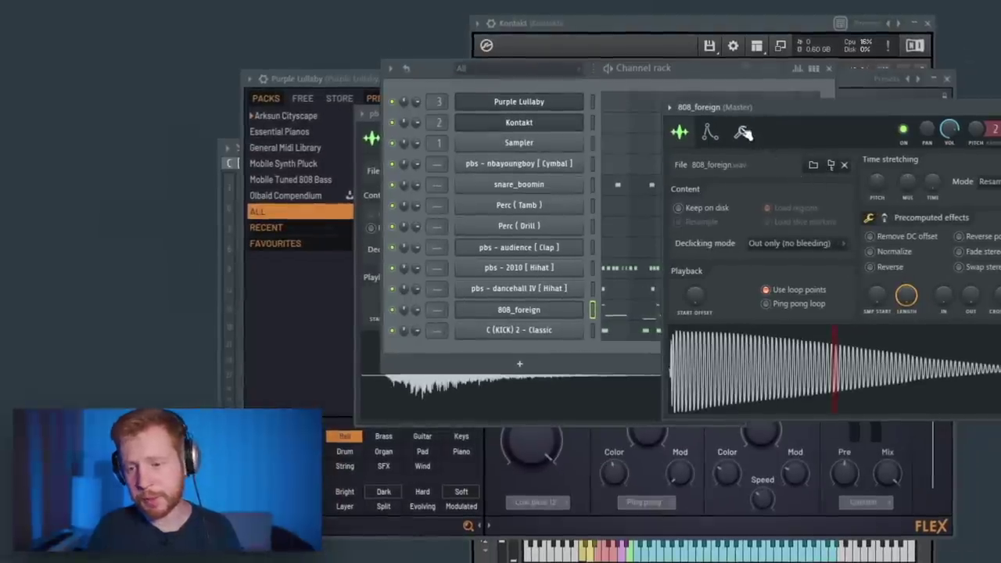
Step: Enable Porta and Mono for the 808_foreign channel, adjust its slide time and close its settings
left_click(740, 133)
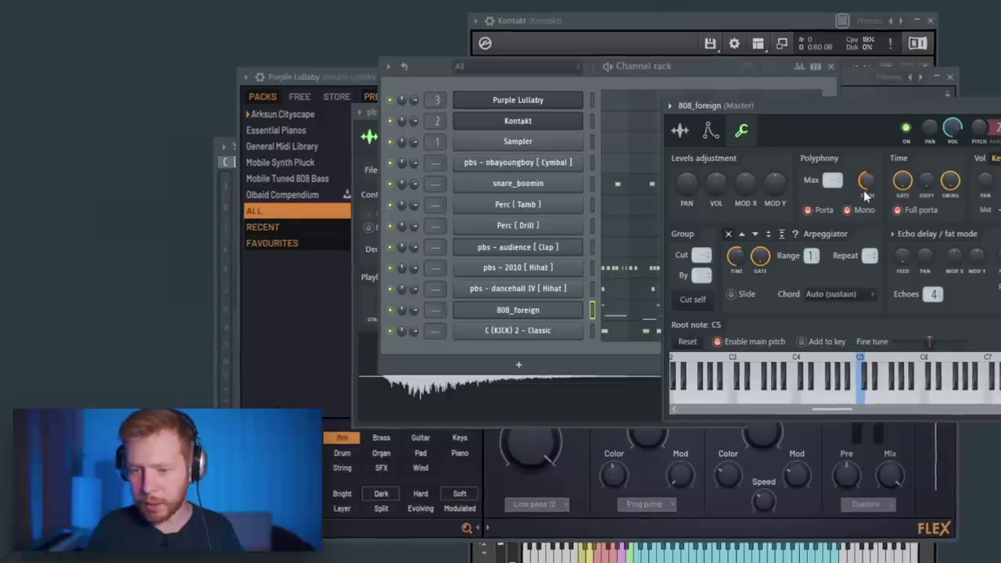
key("Escape")
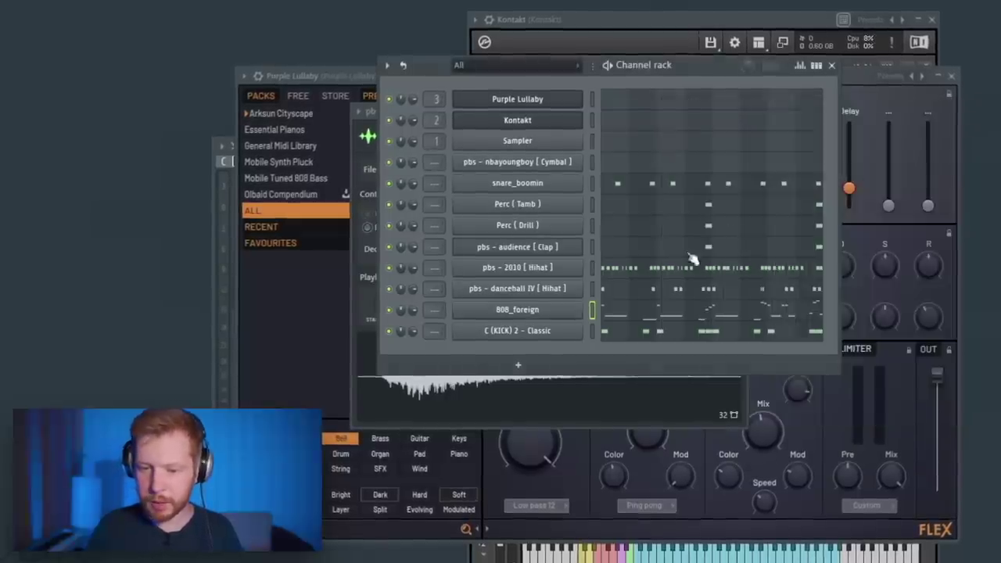
Step: In the 808_foreign piano roll, turn the opening D#6 into a slide note over a matching D#5 note in bar 1
left_click(641, 306)
scroll(295, 294, "up", 2)
left_click_drag(507, 273, 549, 278)
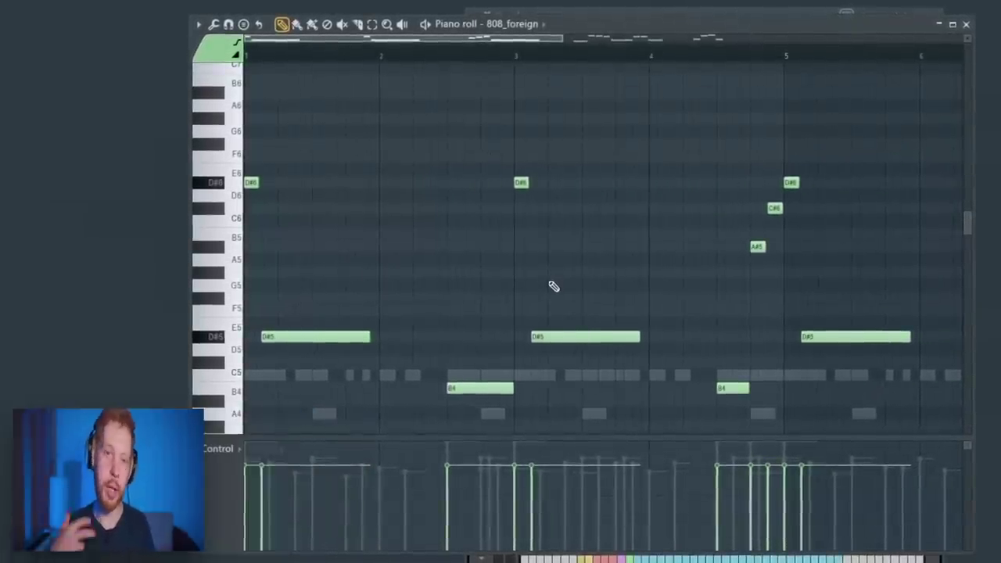
scroll(322, 259, "up", 4)
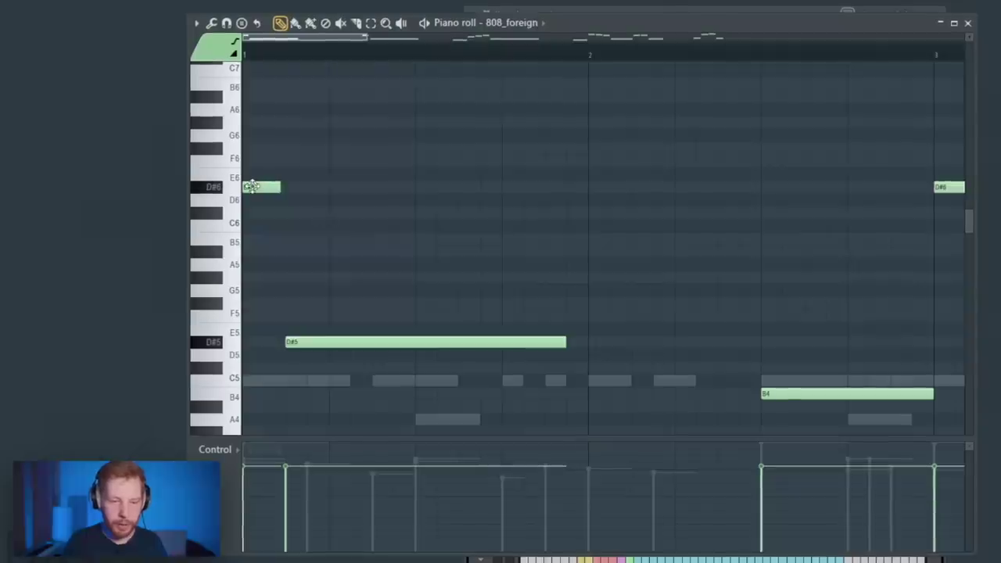
double_click(264, 189)
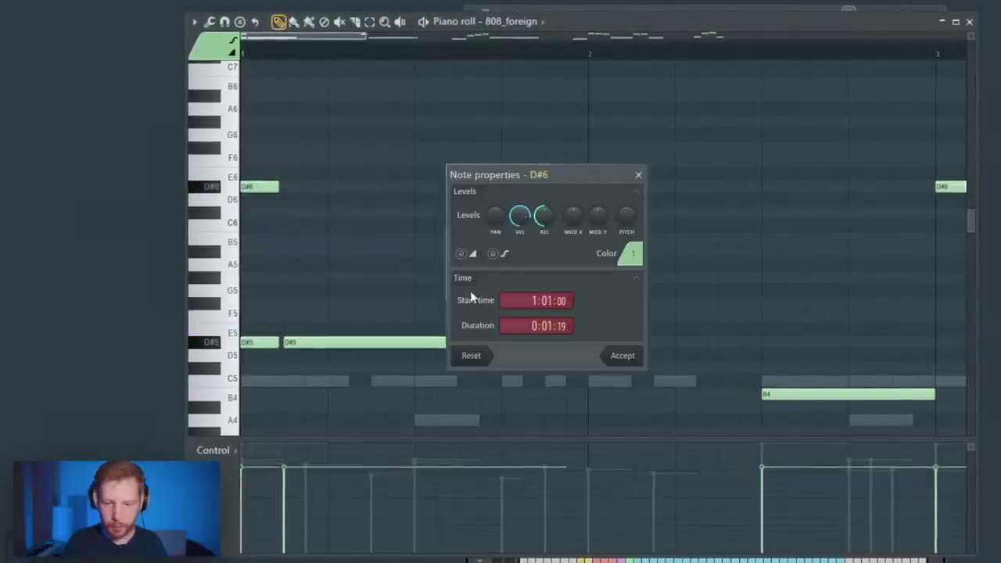
left_click(624, 359)
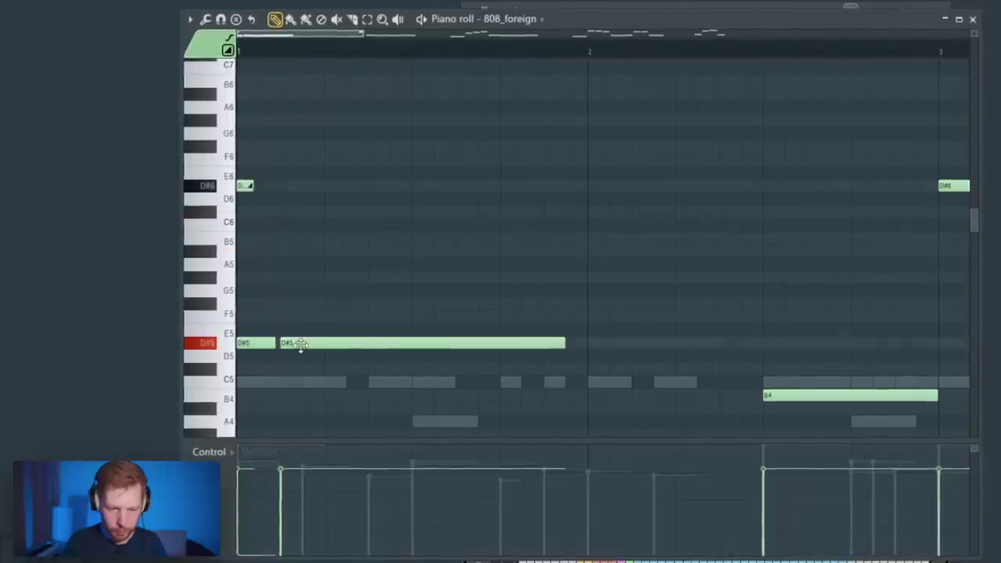
Step: Raise bar 1's long 808 note to D#6, place a short D#5 slide note at its start and a D#4 slide note at its end
key("ctrl+Up")
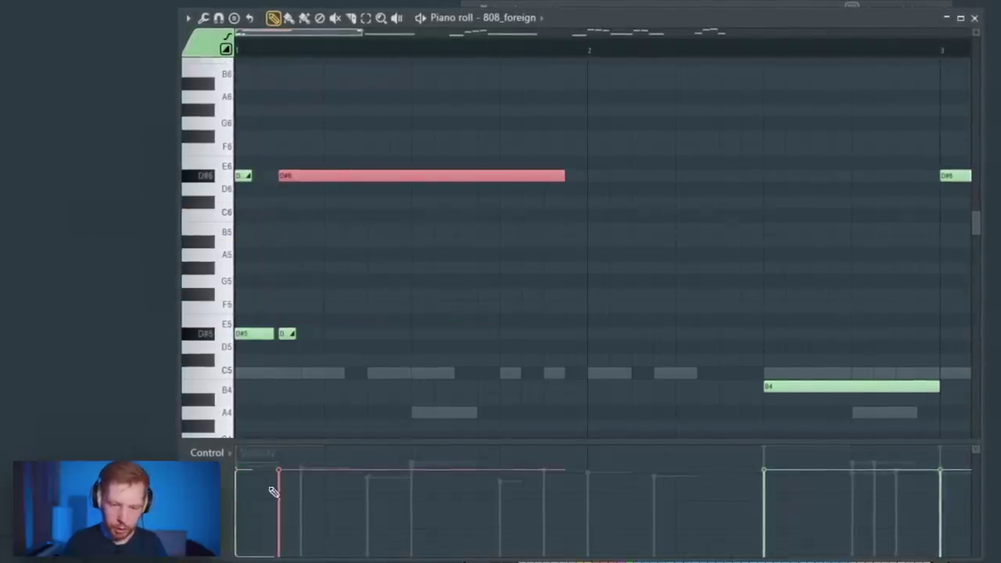
key("space")
scroll(388, 312, "down", 1)
mouse_move(388, 311)
left_mouse_down()
mouse_move(336, 324)
mouse_move(386, 310)
left_mouse_up()
left_click_drag(517, 163, 536, 163)
left_click_drag(438, 271, 464, 252)
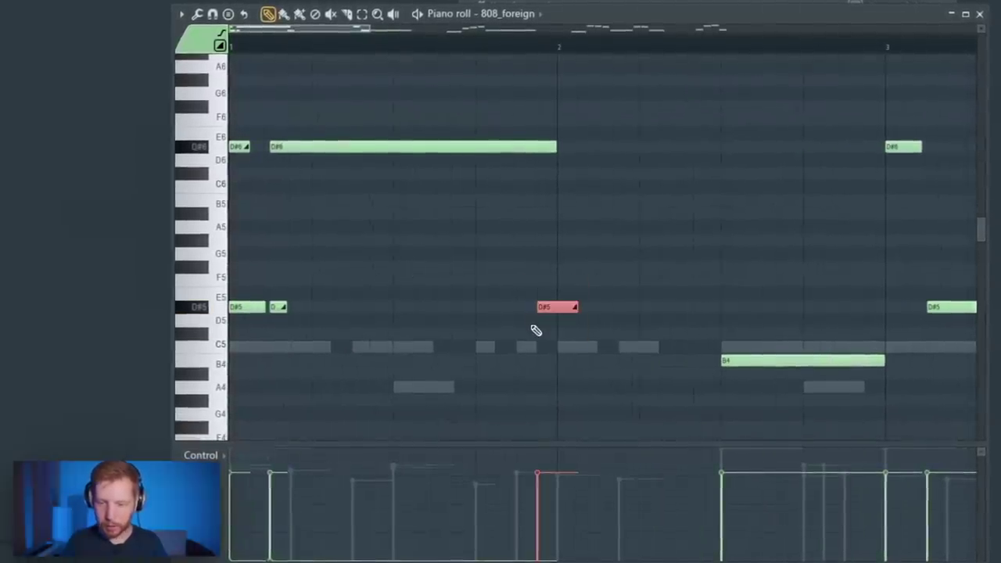
key("ctrl+Down")
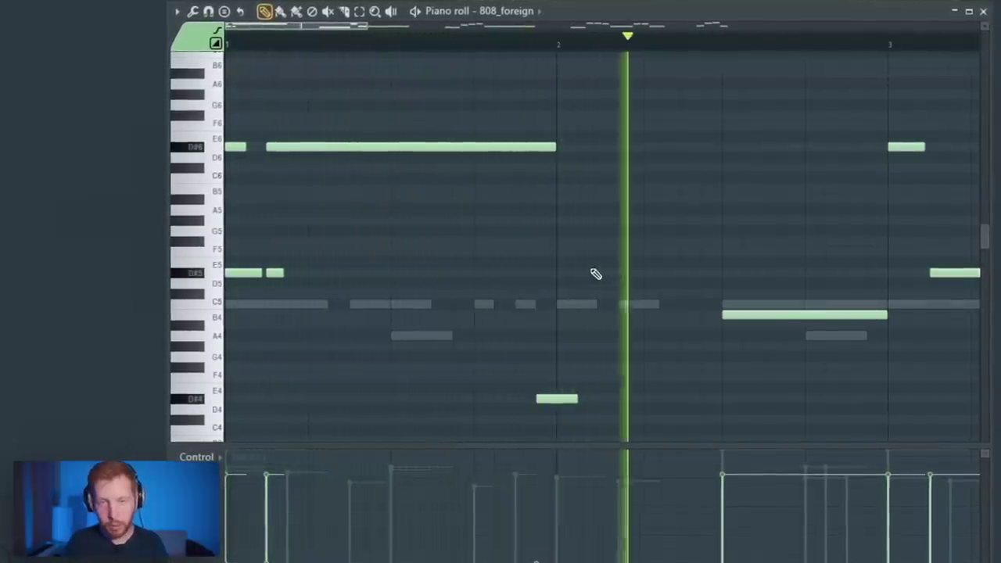
key("space")
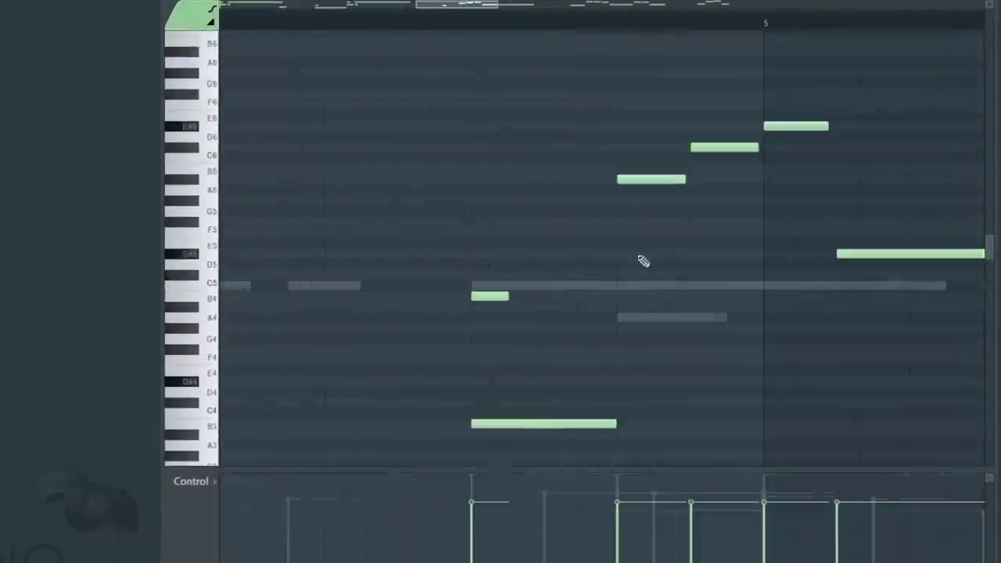
Step: Raise the two short D#6 notes in the middle of bar 7 an octave to D#7 and play the 808 line back
left_click(655, 300)
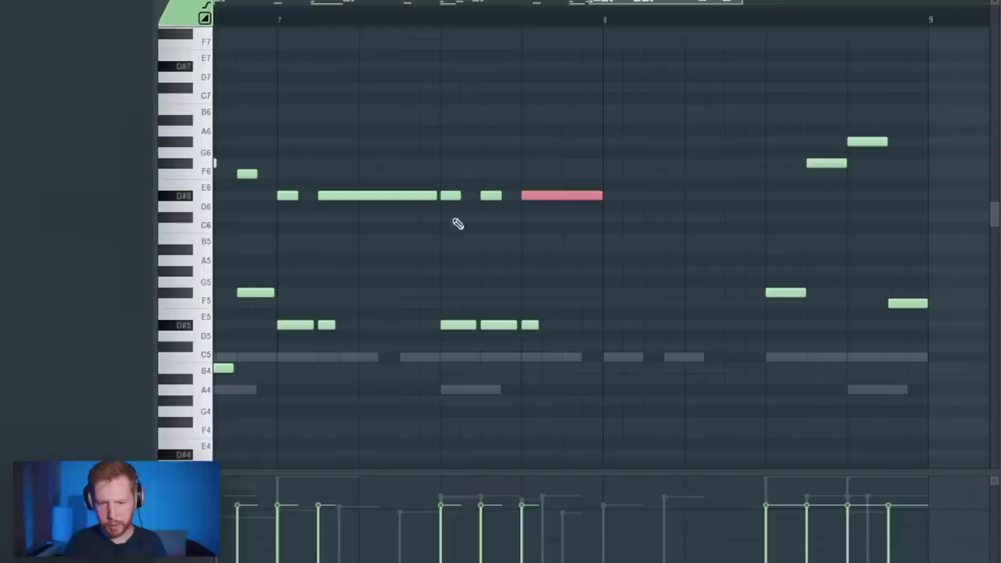
left_click_drag(449, 170, 495, 223)
key("ctrl+Up")
key("space")
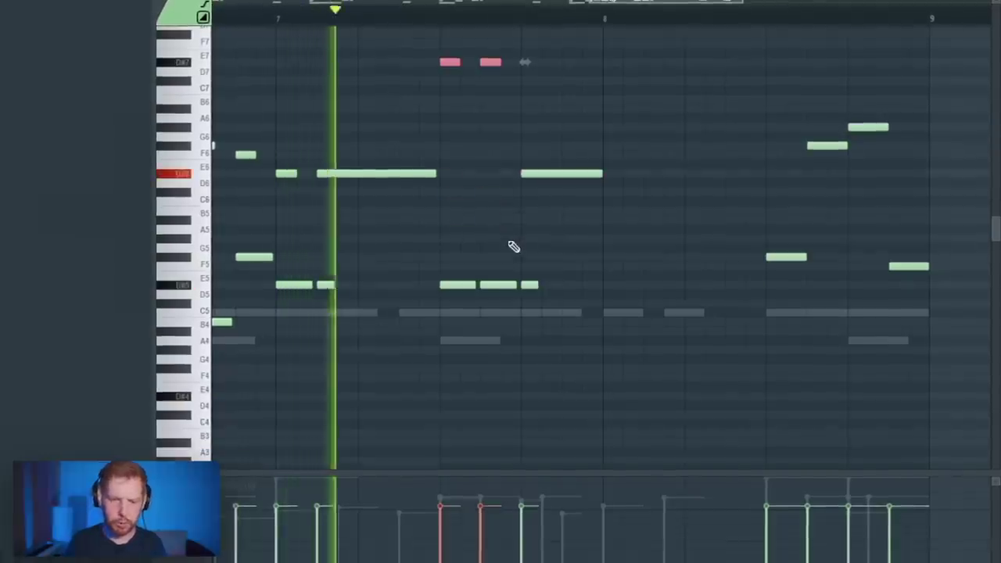
key("space")
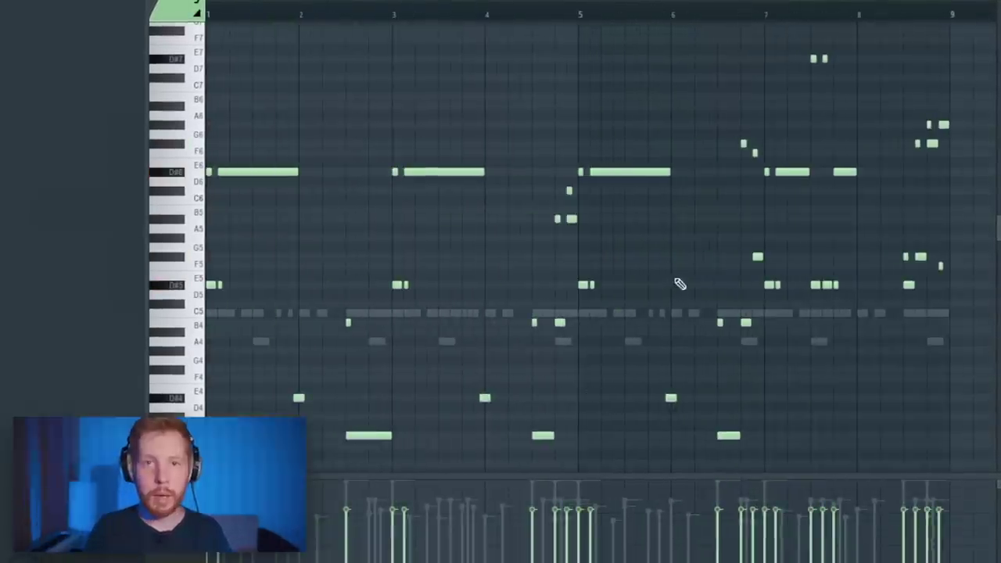
Step: Close the 808 piano roll, disable loop points for the Cymbal sample and audition it
left_click(996, 2)
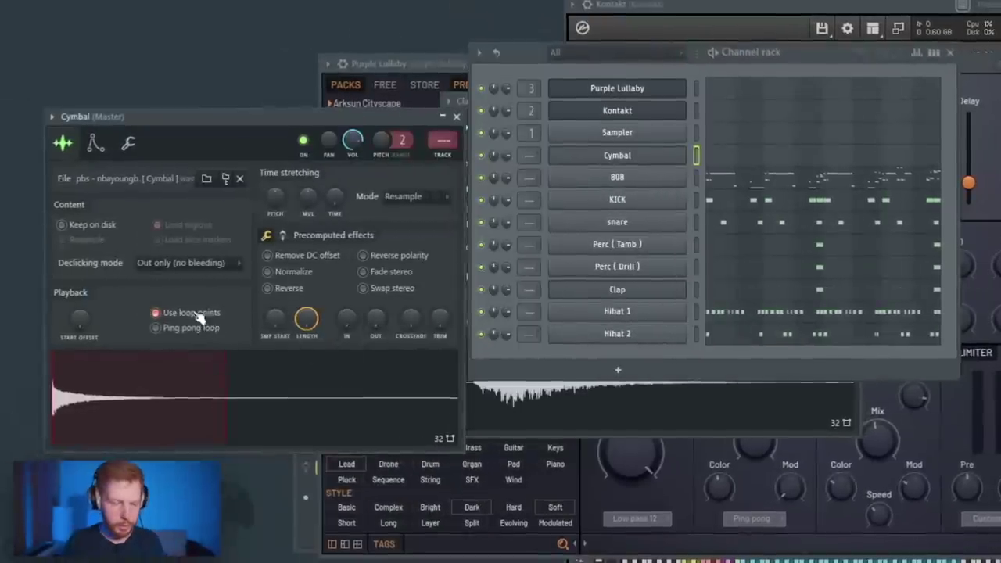
left_click(190, 315)
left_click(309, 391)
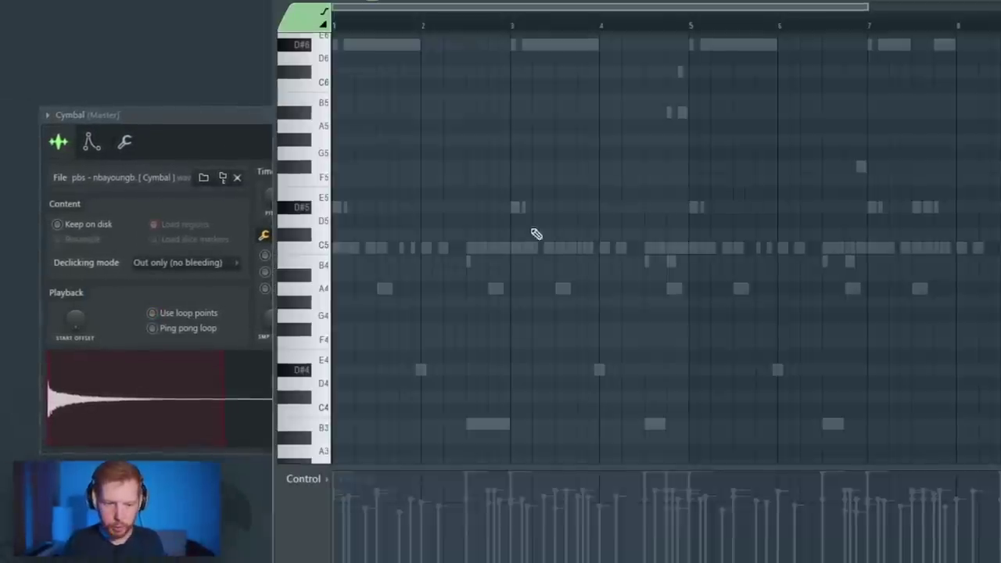
Step: Play the pattern with the mixer open and adjust the Space amount in RC-20 Retro Color on the Kontakt track
key("space")
key("space")
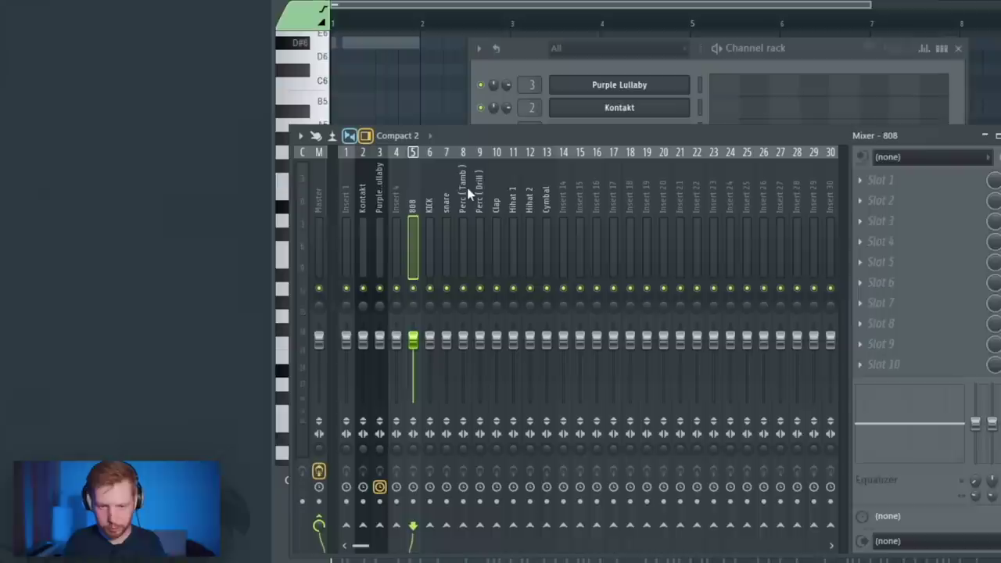
key("space")
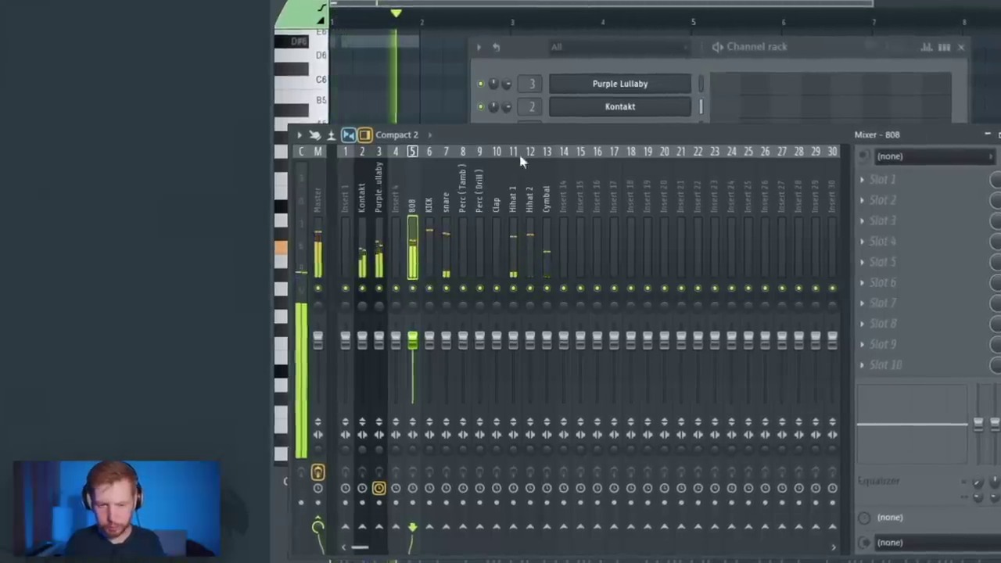
left_click_drag(537, 135, 609, 115)
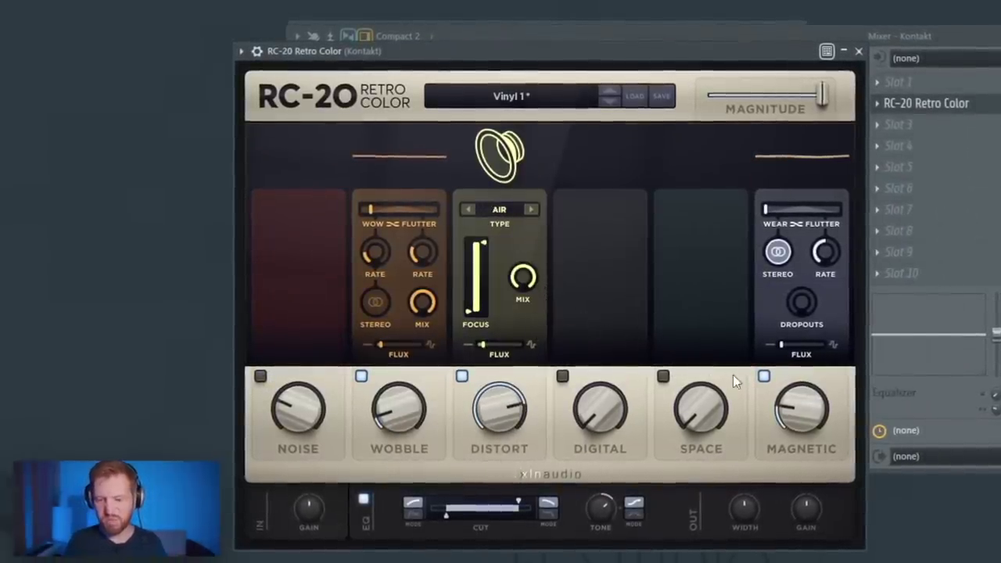
left_click_drag(715, 406, 722, 356)
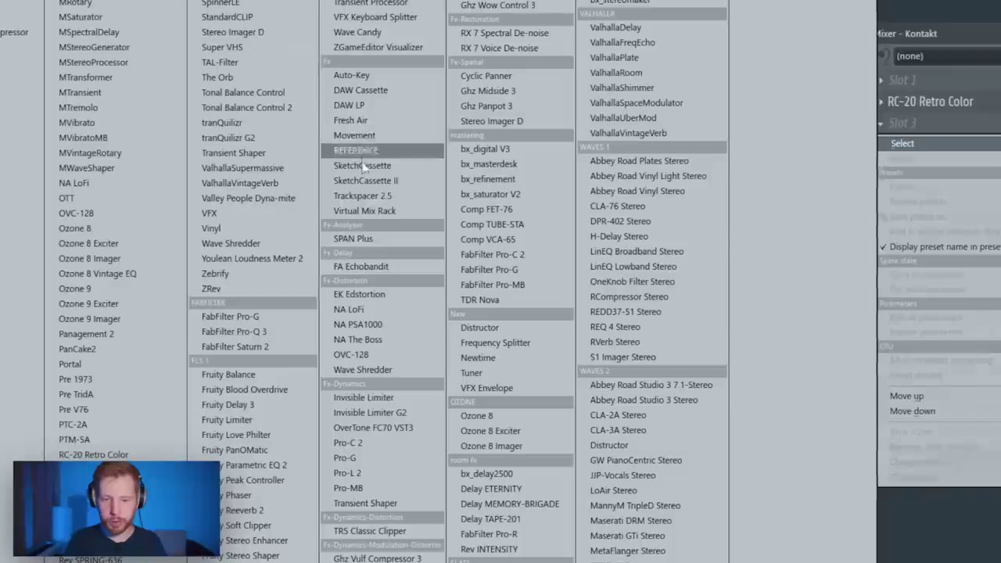
Step: Add FabFilter Pro-Q 3 to the Kontakt track, make bell cuts near 1.1 kHz and 4.2 kHz, and put its window away
left_click(262, 334)
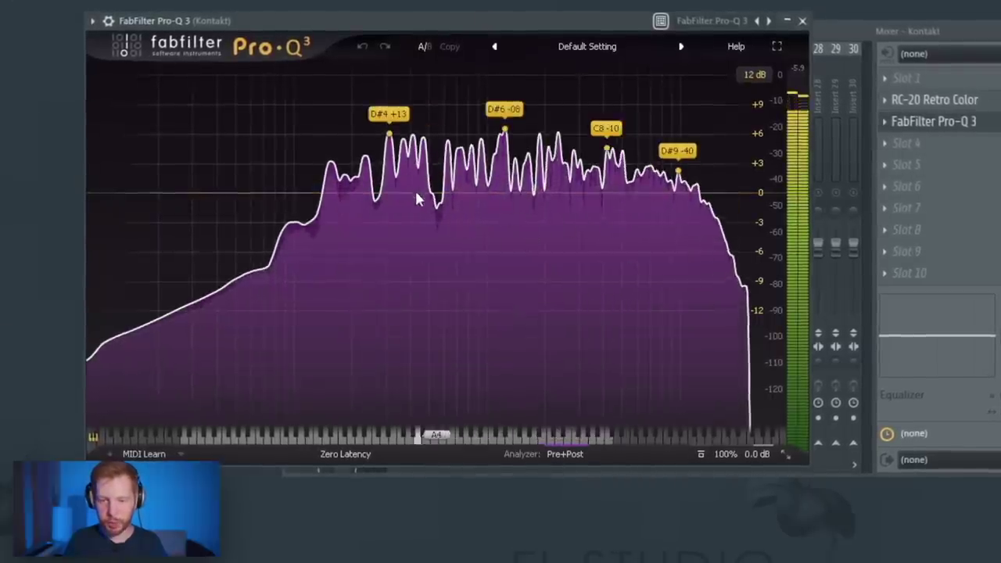
left_click_drag(498, 194, 495, 224)
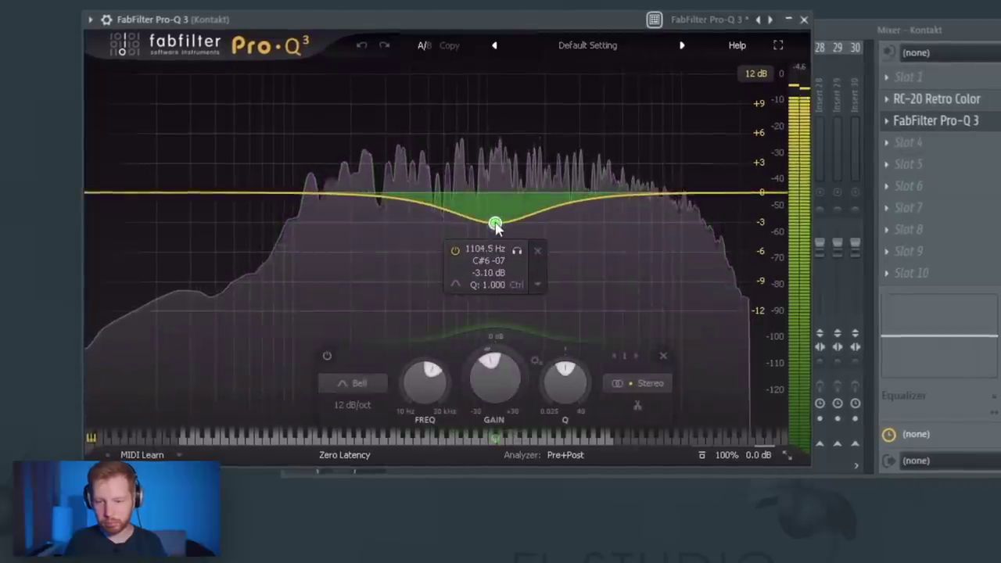
scroll(496, 225, "up", 5)
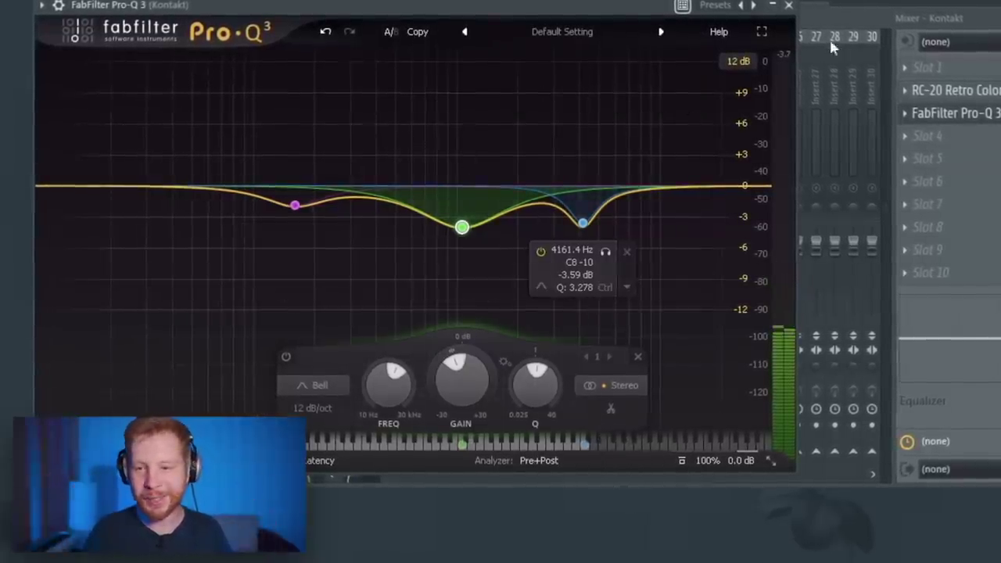
left_click(787, 6)
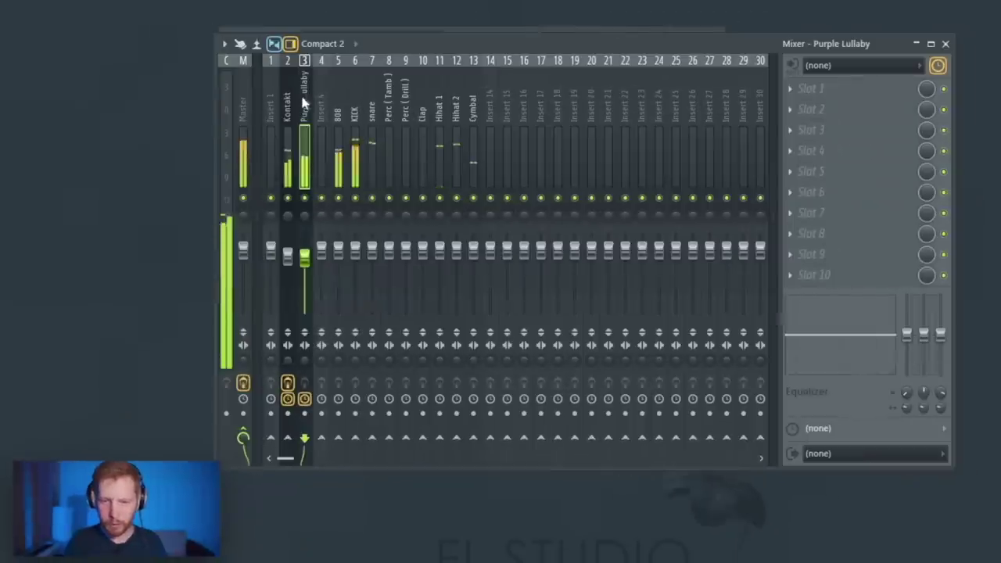
Step: Dip the mids and roll off the lows of Purple Lullaby with Fruity Parametric EQ 2 in slot 2 and lower its Kickstart mix
left_click(900, 110)
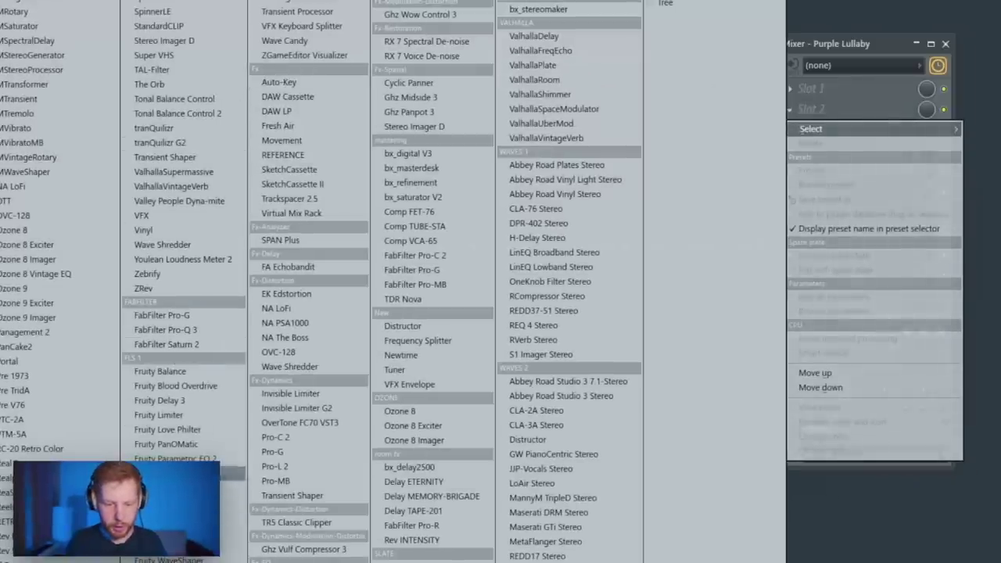
left_click(218, 459)
left_click_drag(427, 36, 492, 18)
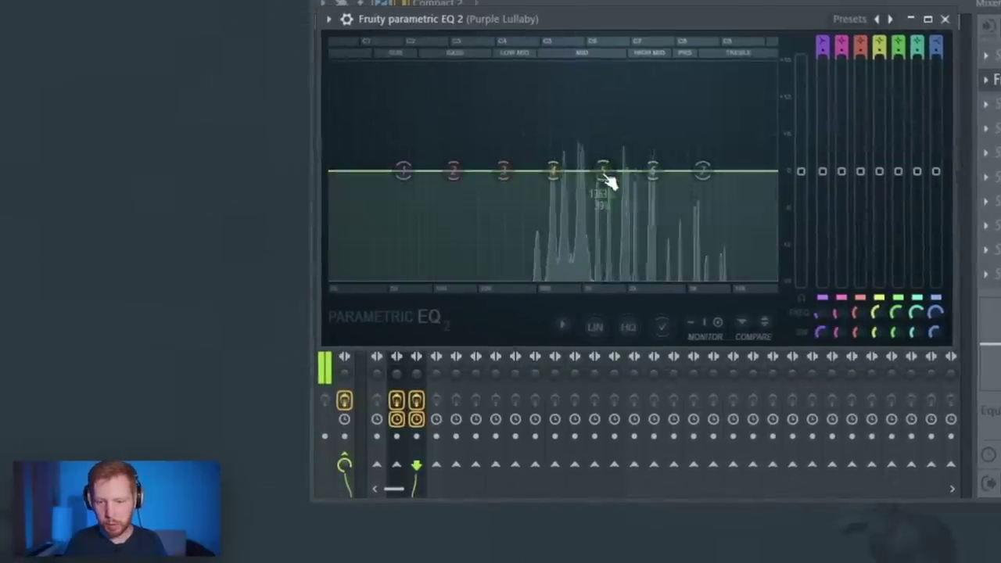
left_click_drag(557, 172, 592, 224)
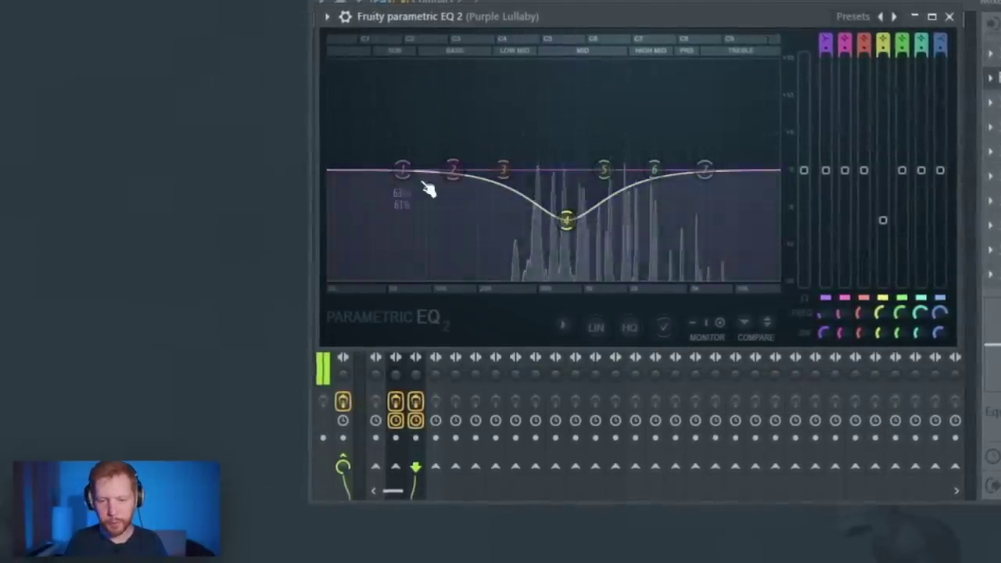
left_click_drag(403, 170, 459, 276)
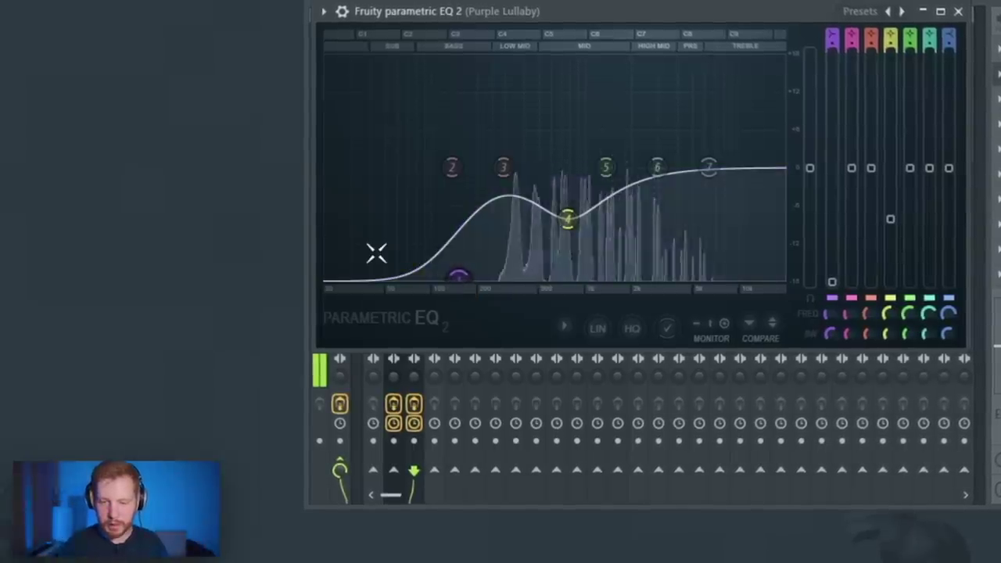
key("Escape")
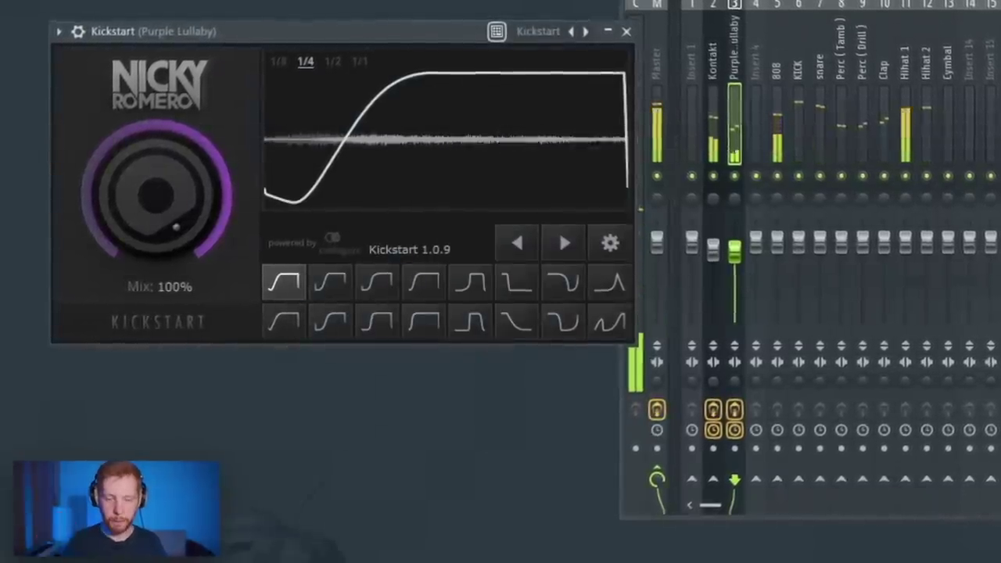
left_click_drag(158, 201, 158, 241)
Step: Route the snare and Clap only to Insert 13, the hi-hats and Cymbal only to Insert 14, and both buses only to Insert 16
right_click(499, 456)
left_click(518, 477)
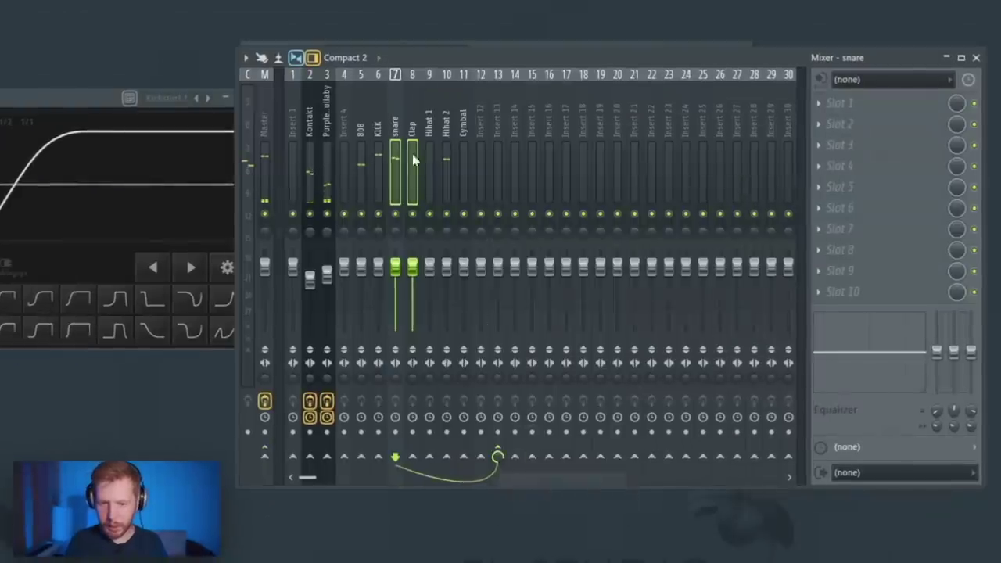
left_click_drag(430, 124, 514, 125)
right_click(518, 458)
left_click(555, 479)
right_click(550, 460)
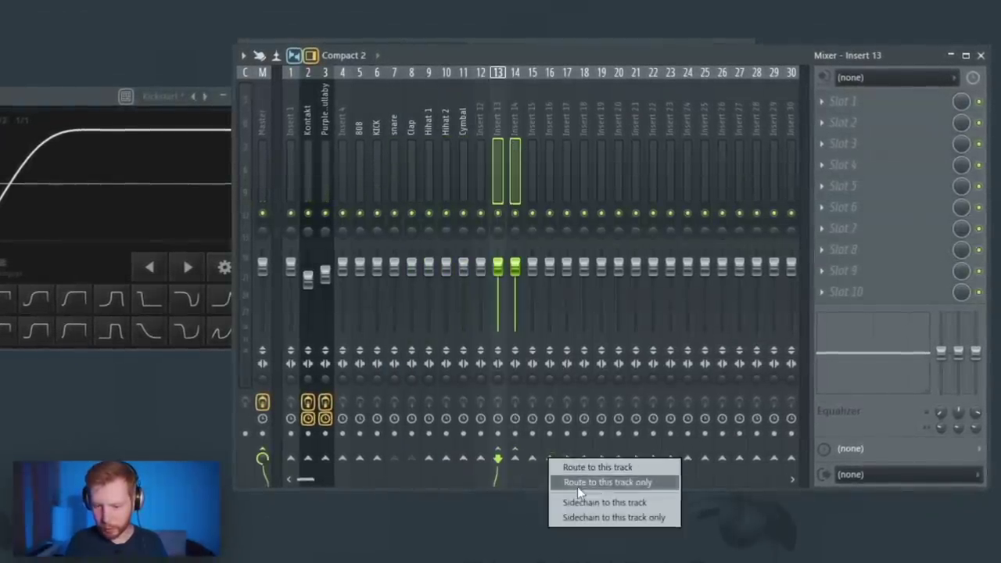
Step: Load ValhallaVintageVerb into slot 4 of mixer Insert 18
left_click(586, 121)
left_click(872, 166)
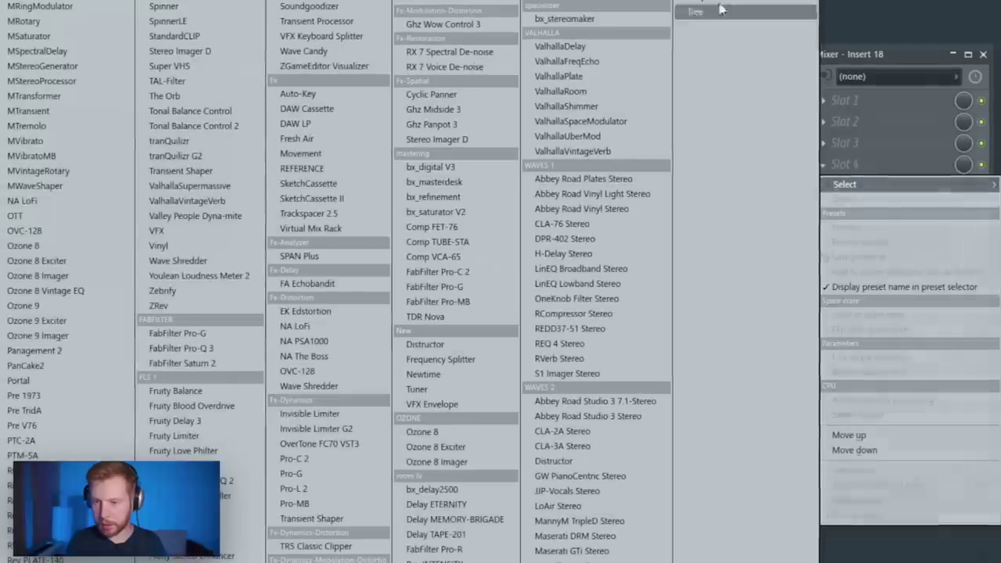
left_click(594, 152)
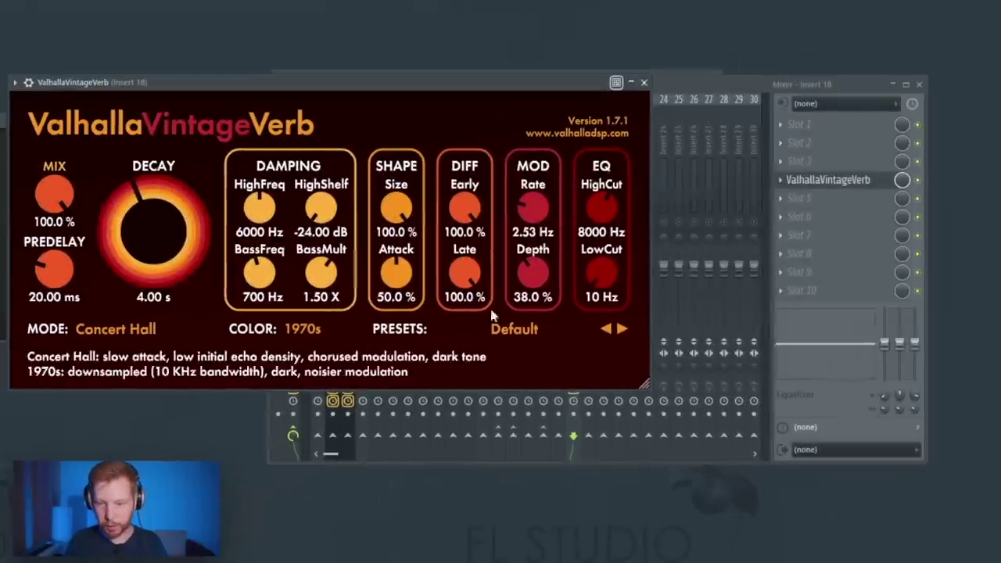
Step: Choose the Fat Snare Hall preset from the Halls category in ValhallaVintageVerb and set its LowCut to 370 Hz
left_click(514, 329)
mouse_move(469, 511)
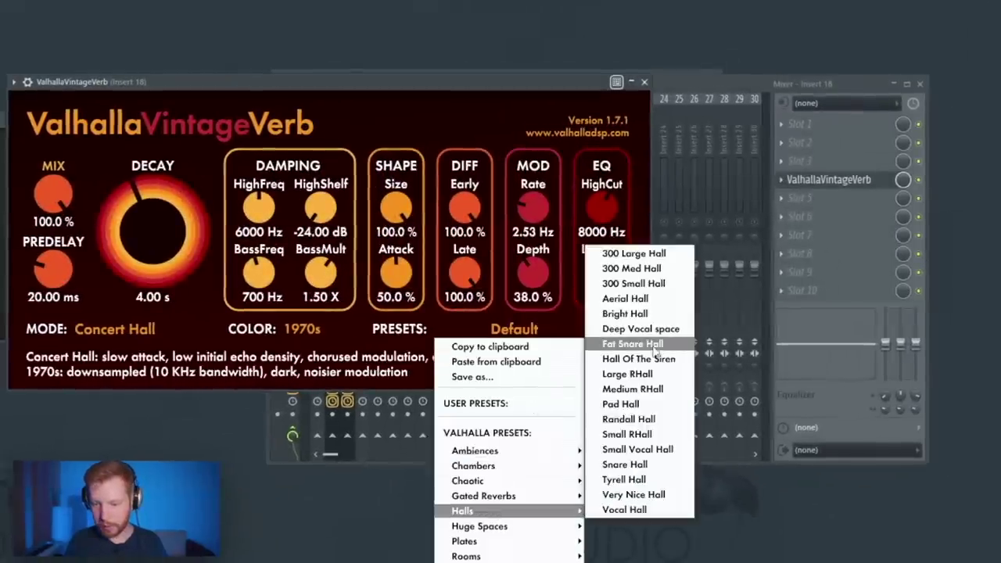
left_click(637, 342)
left_click_drag(601, 274, 609, 245)
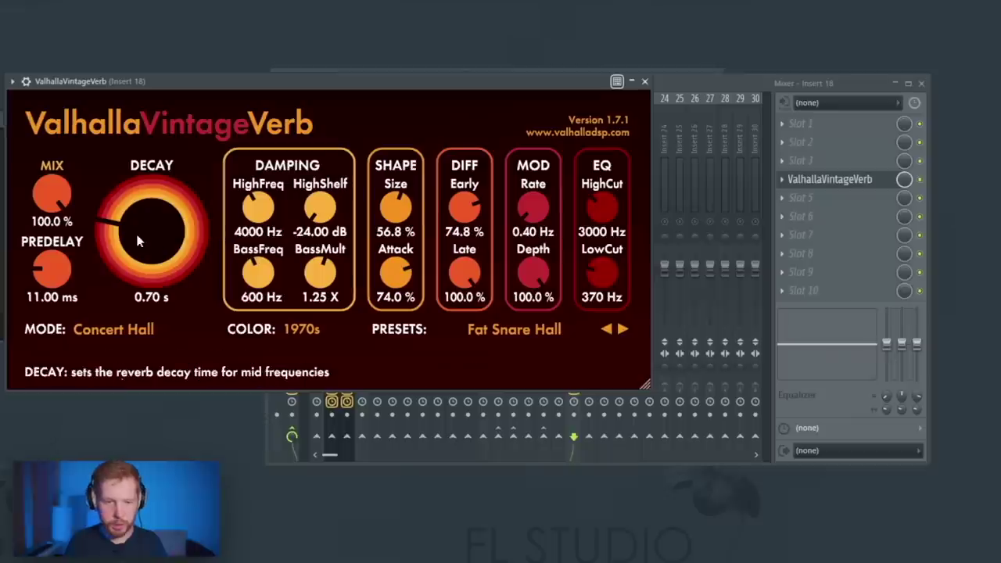
Step: Fine-tune the lowest crossover in the 808 track's Ozone 8 Imager and balance the 808 and KICK mixer faders
left_click(377, 146)
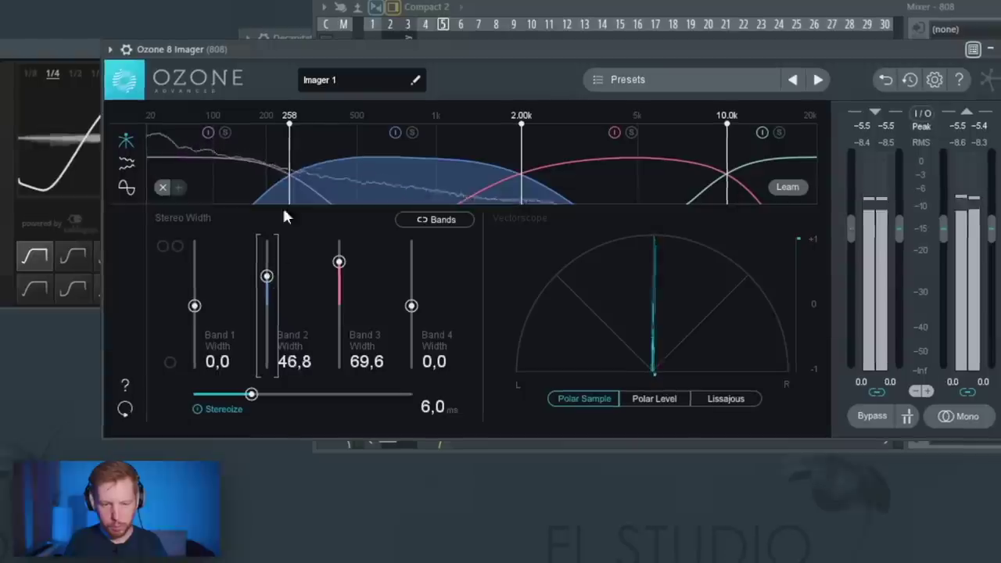
left_click_drag(282, 161, 279, 162)
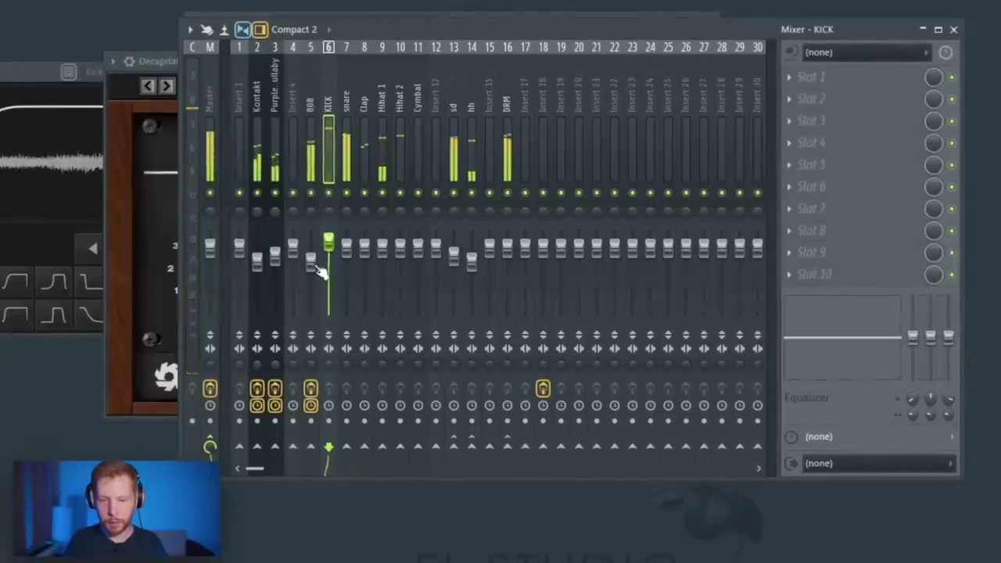
left_click(313, 264)
left_click(329, 246)
left_click(312, 264)
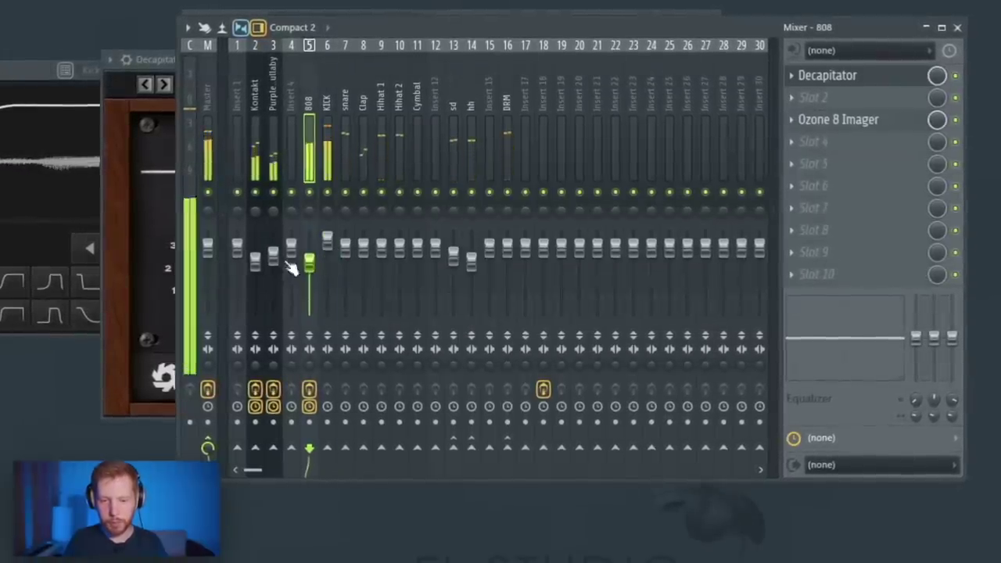
Step: Route the Kontakt and Purple Lullaby mixer tracks only to Insert 1
left_click(254, 110)
right_click(236, 448)
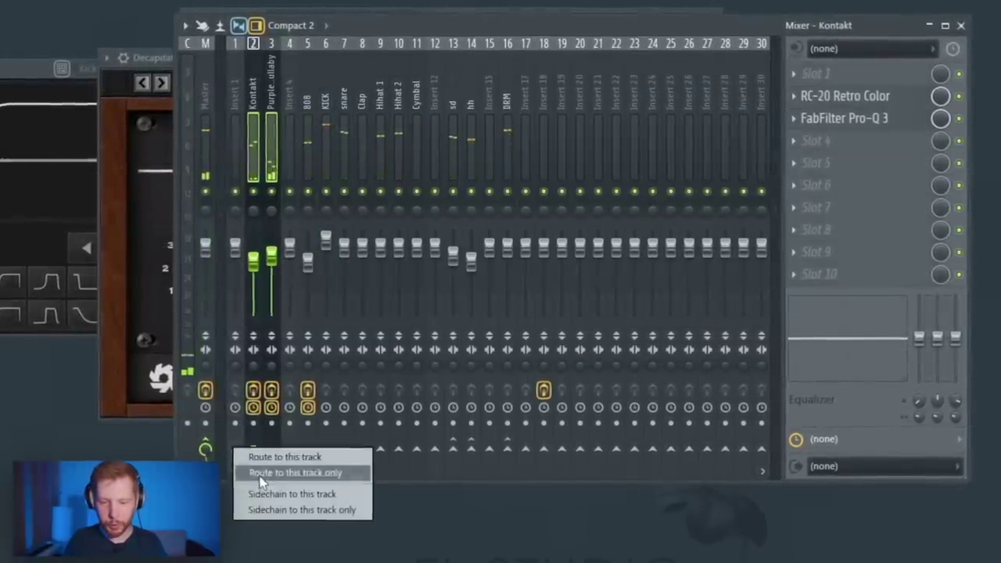
left_click(260, 474)
Step: Load Ozone 8 Imager into slot 2 of the hh mixer track
left_click(474, 100)
left_click(817, 95)
mouse_move(832, 114)
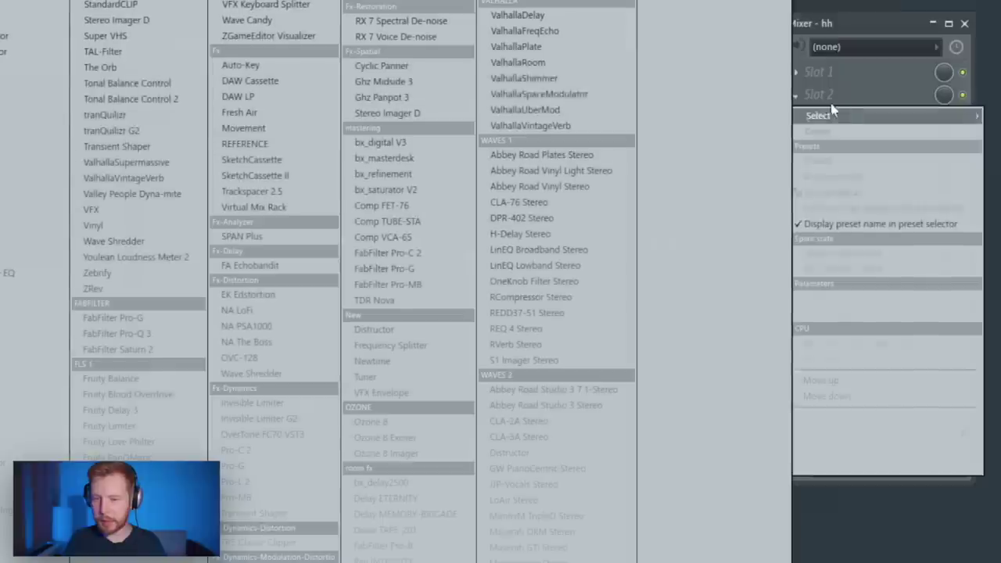
left_click(386, 453)
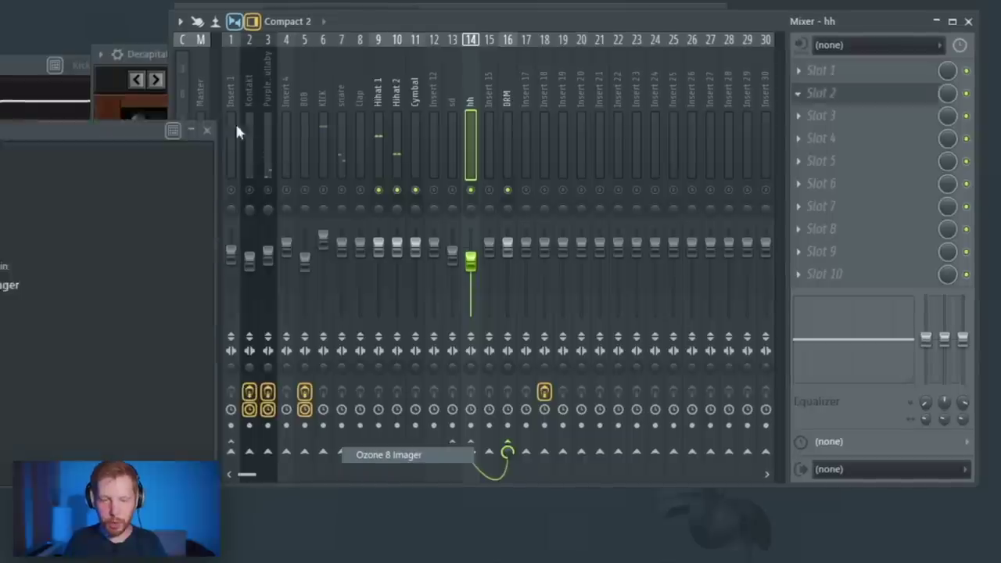
Step: Widen Band 2 to about 39 and Band 3 to about 65 in the hh track's Ozone 8 Imager, fine-tuning both during playback
left_click_drag(223, 307, 222, 289)
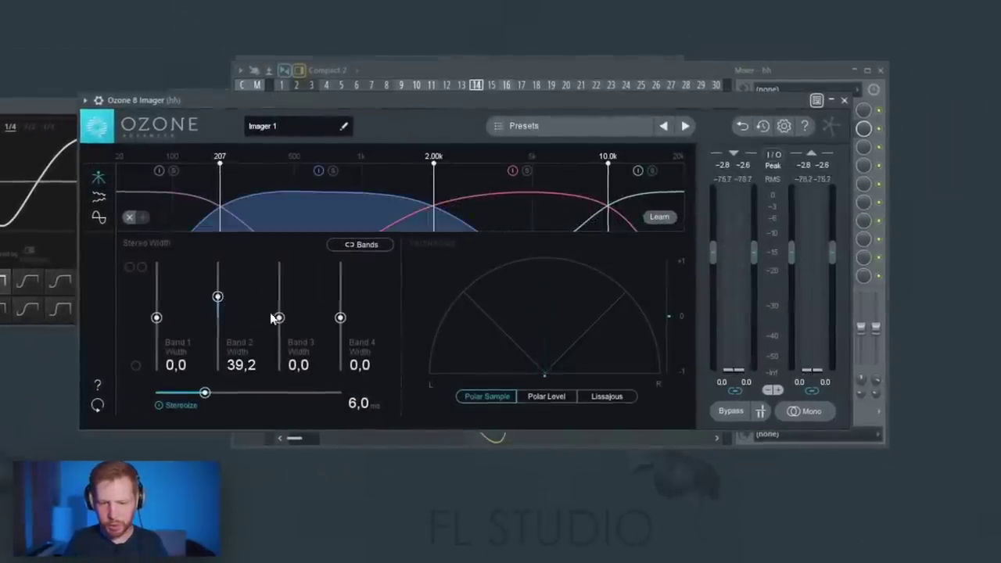
left_click_drag(277, 317, 288, 273)
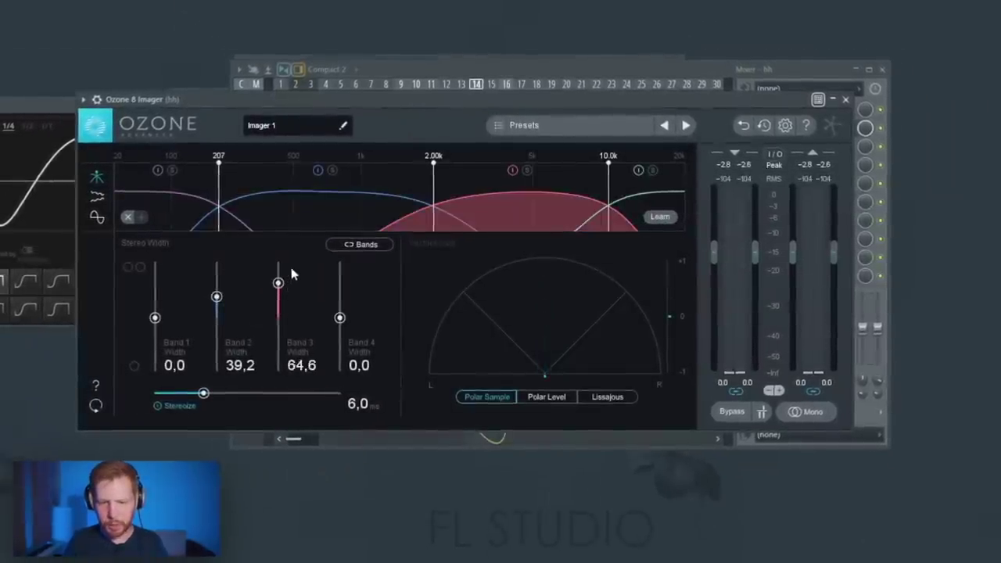
left_click_drag(355, 101, 371, 100)
key("space")
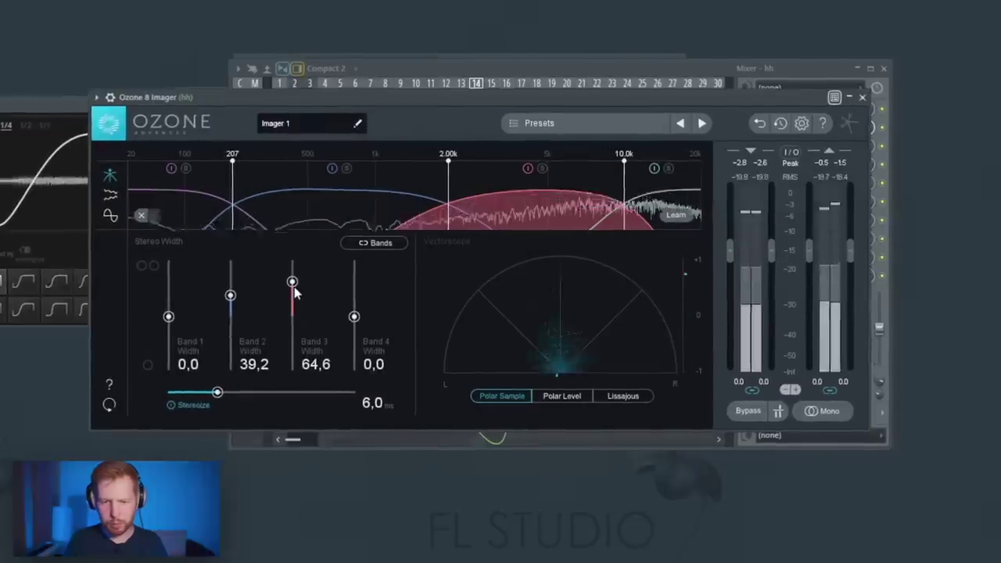
left_click_drag(293, 283, 293, 277)
mouse_move(233, 299)
left_mouse_down()
mouse_move(229, 317)
mouse_move(227, 302)
mouse_move(239, 301)
left_mouse_up()
key("Escape")
Step: Copy the hh track's Ozone 8 Imager settings to the sd track and adjust Band 2 and Band 3 widths to about 27 and 28
left_click(748, 127)
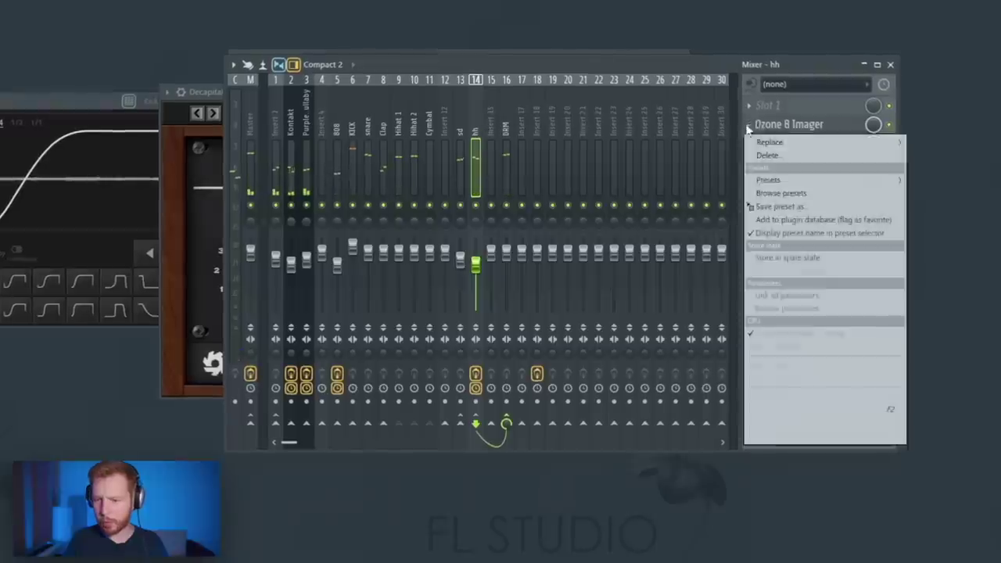
left_click_drag(776, 207, 461, 127)
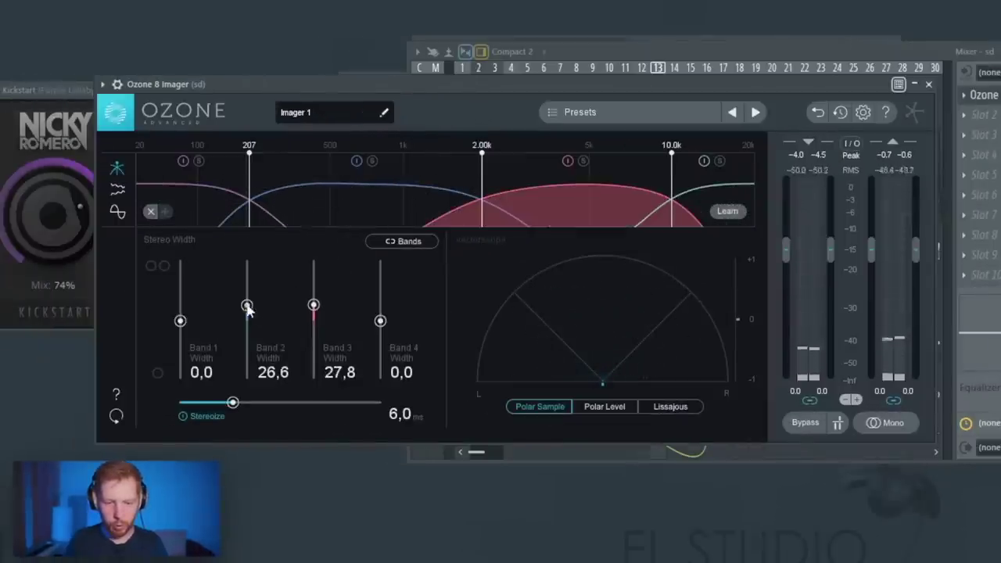
left_click_drag(248, 307, 312, 310)
left_click_drag(250, 324, 246, 320)
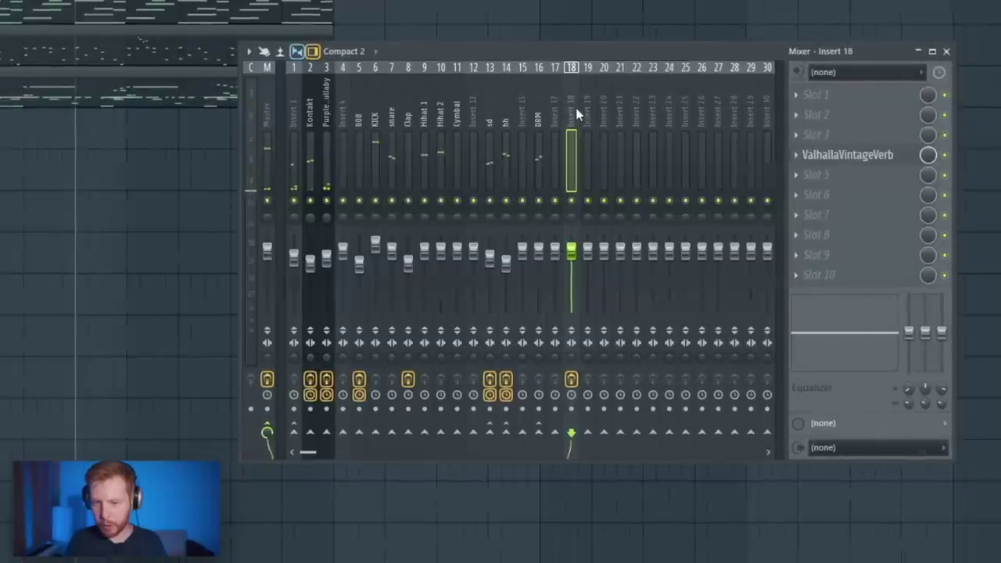
Step: Rename Insert 18 to Rev with a dark purple colour and route it only to the DRM track
double_click(671, 113)
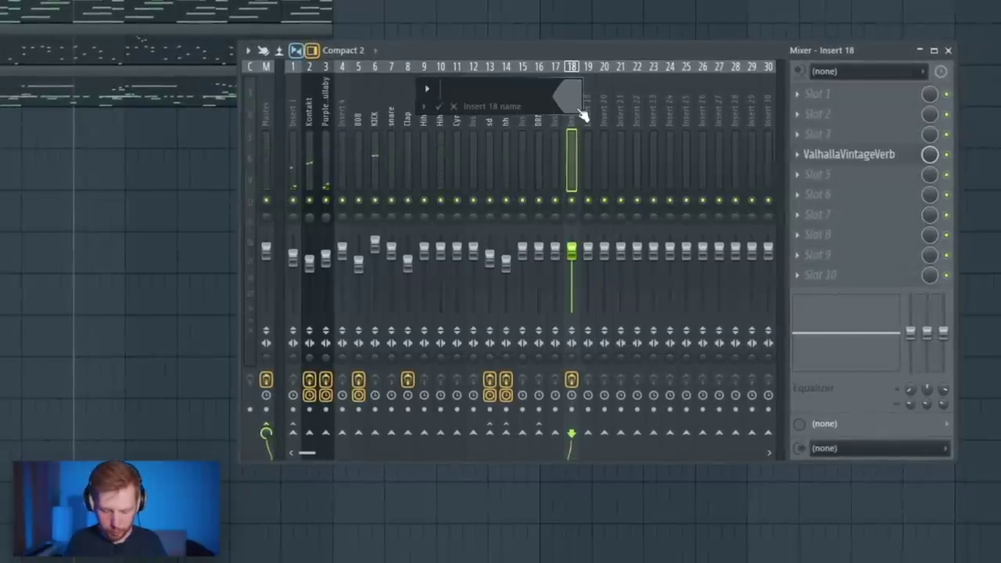
key("Return")
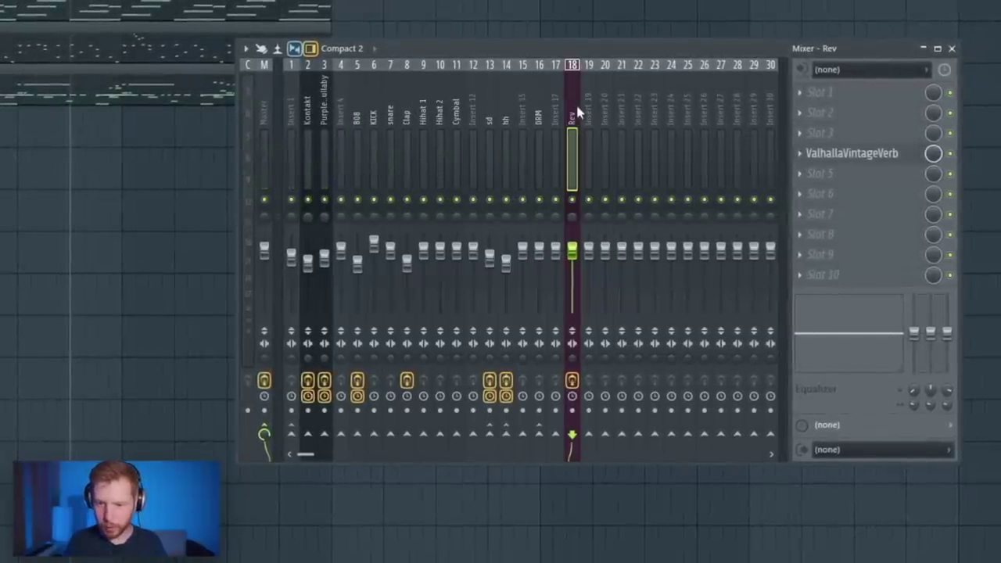
right_click(556, 436)
left_click(563, 446)
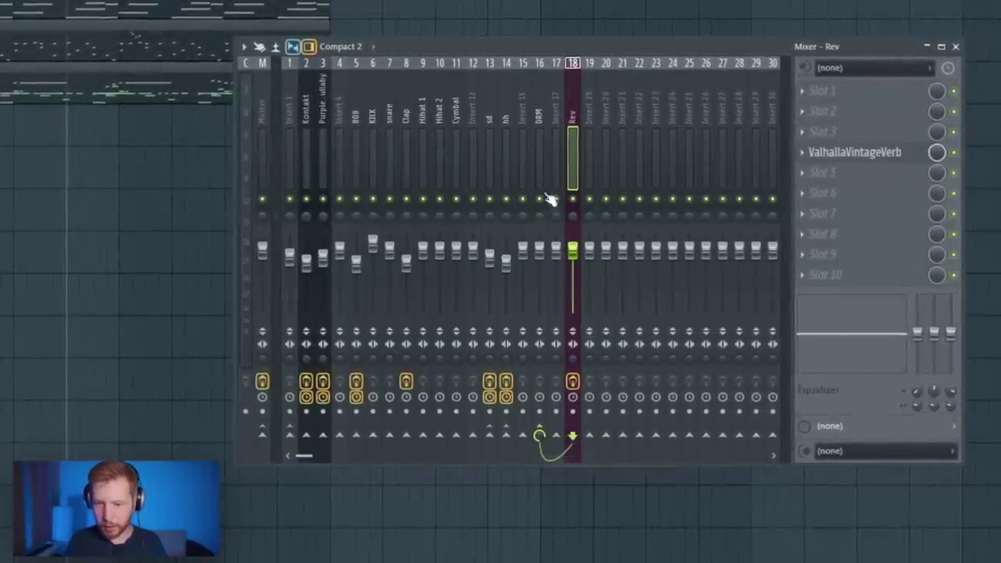
Step: Send the Hihat 1, snare and Clap tracks to the Rev track during playback
key("space")
left_click(420, 95)
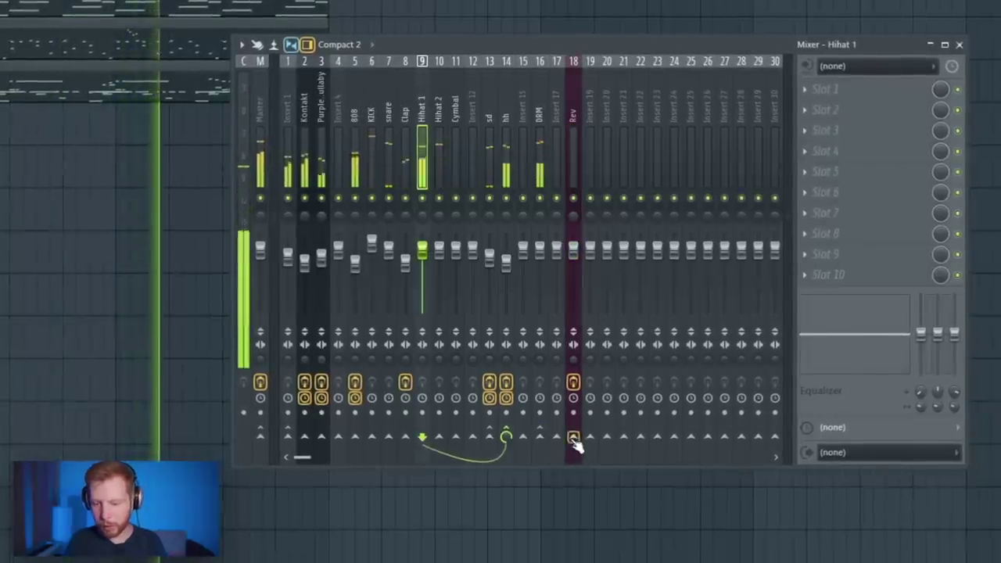
left_click(573, 438)
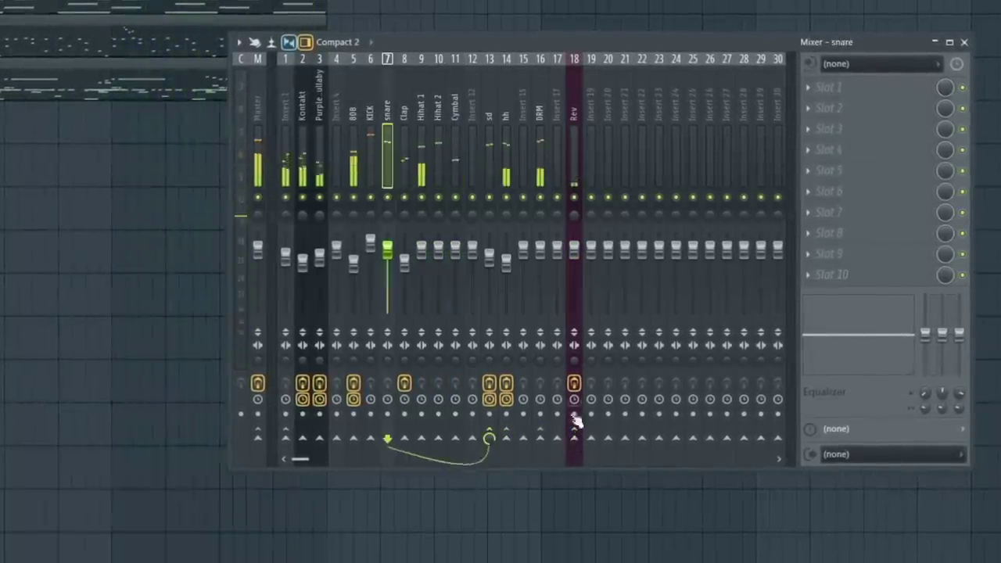
left_click(403, 109)
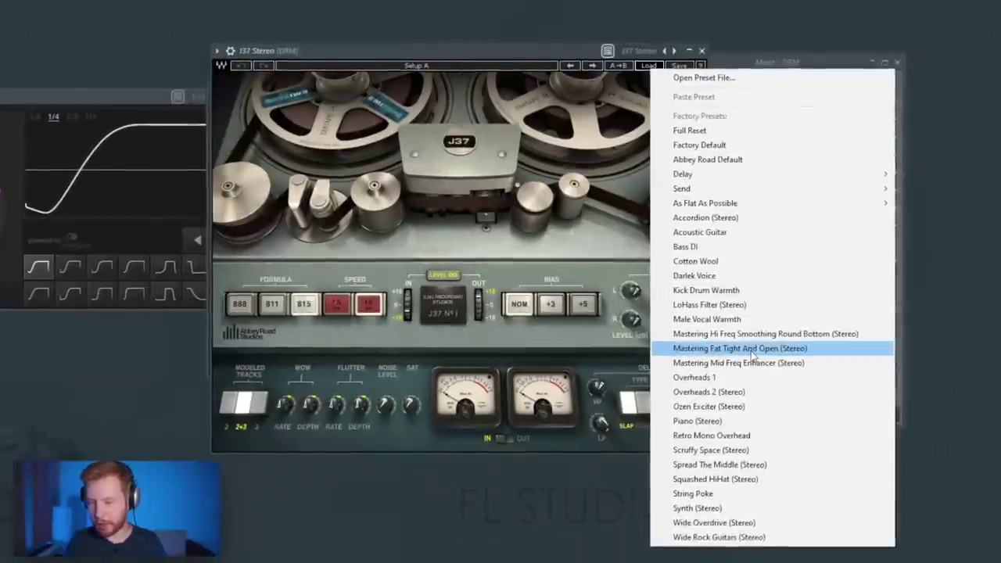
Step: Apply J37's Mastering Fat Tight And Open (Stereo) preset on the DRM track and enable Soft Clip in its DS-10 Drum Shaper
left_click(739, 348)
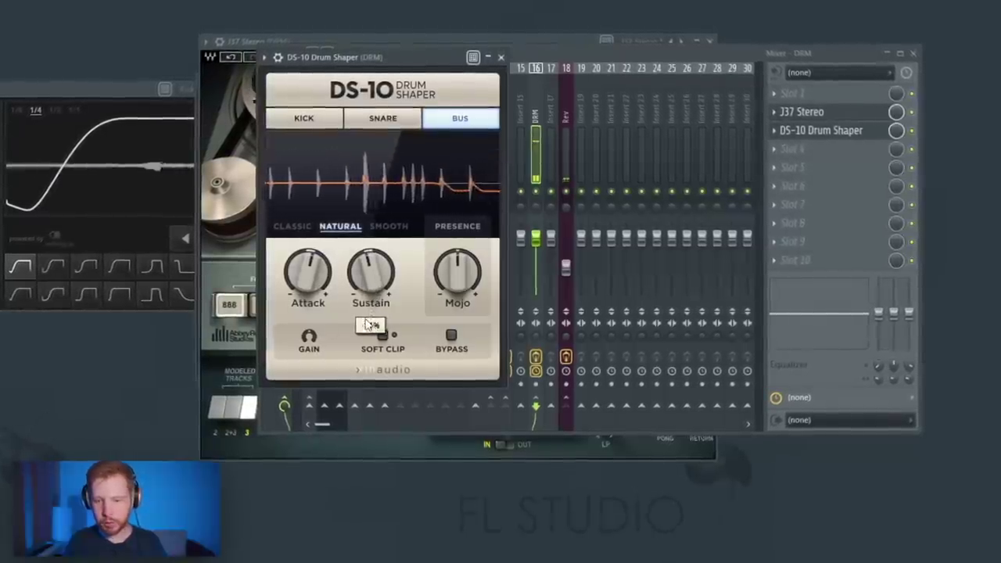
left_click(382, 336)
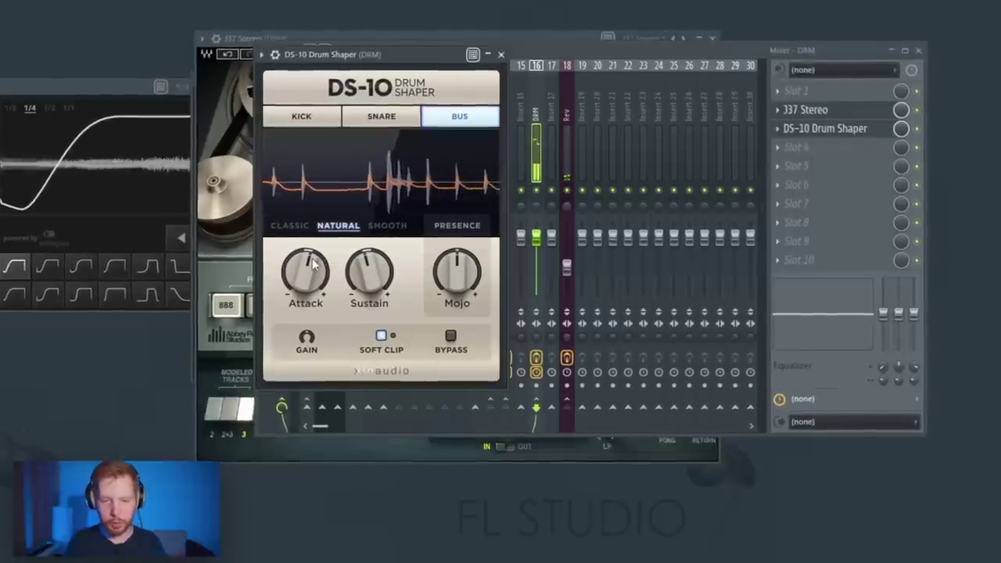
left_click(503, 53)
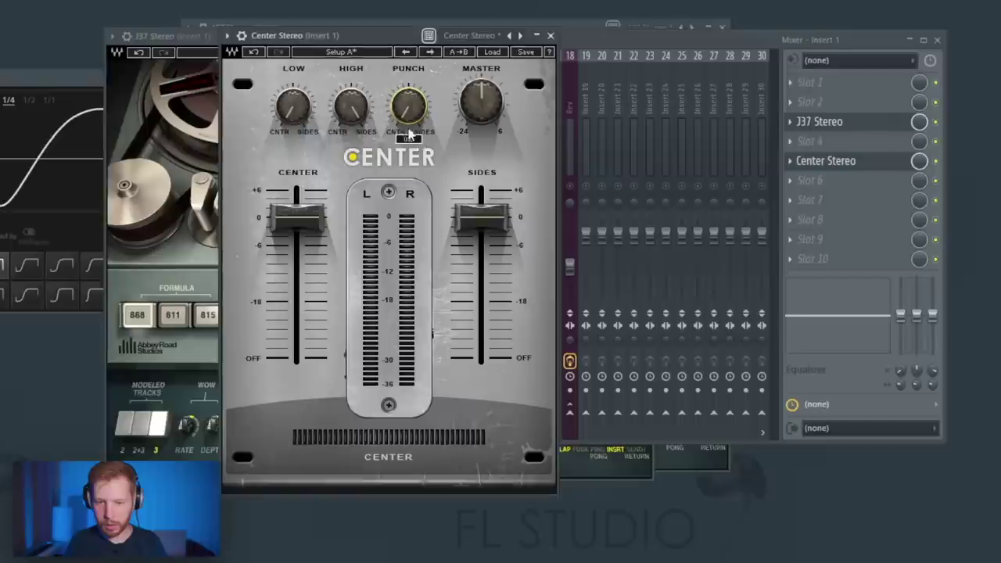
Step: Lower the Center level to -1.3 in the Center Stereo plugin on Insert 1 during playback
key("space")
left_click_drag(312, 221, 312, 229)
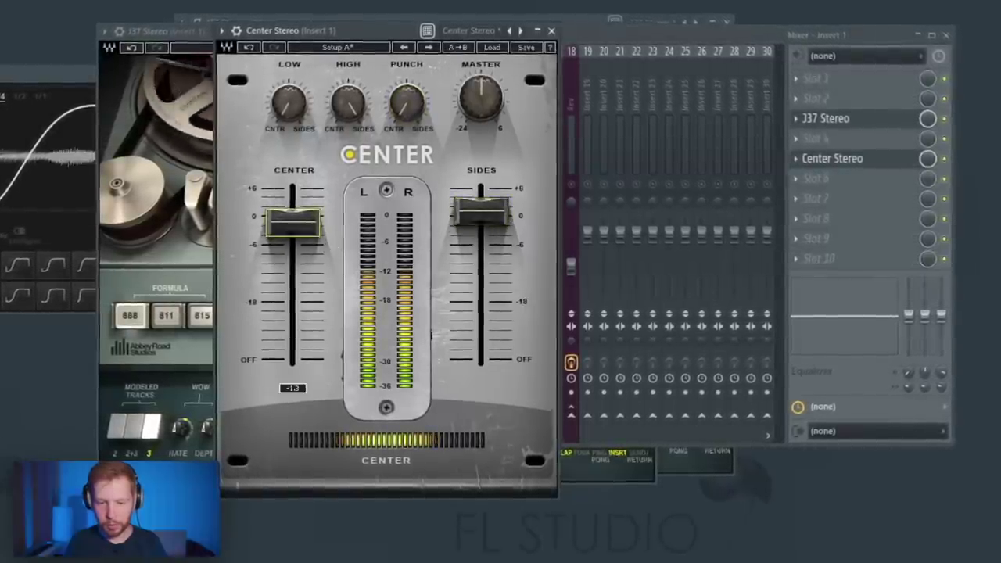
key("F9")
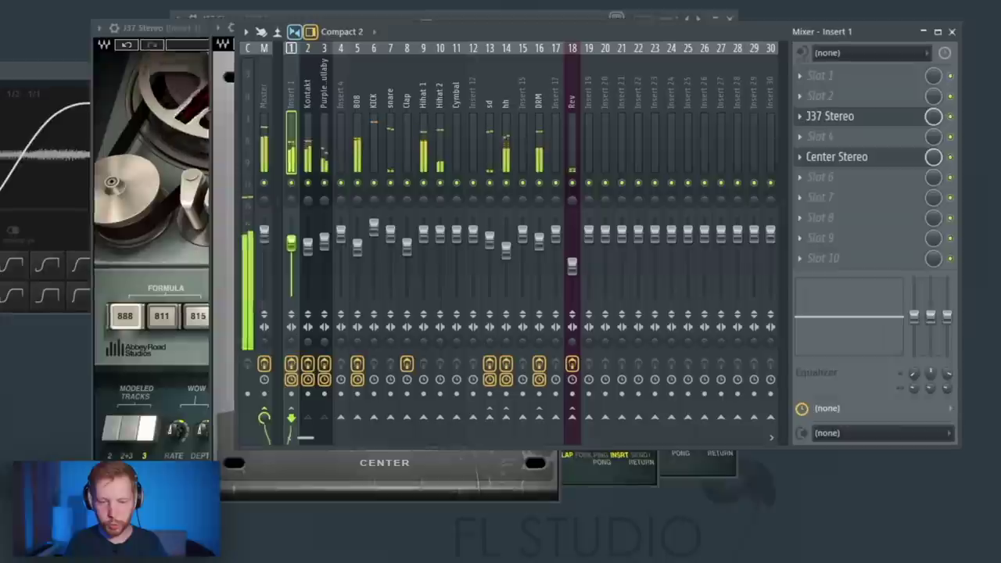
Step: Rebalance the KICK and 808 levels in the mixer and lower the Purple Lullaby fader
left_click(374, 145)
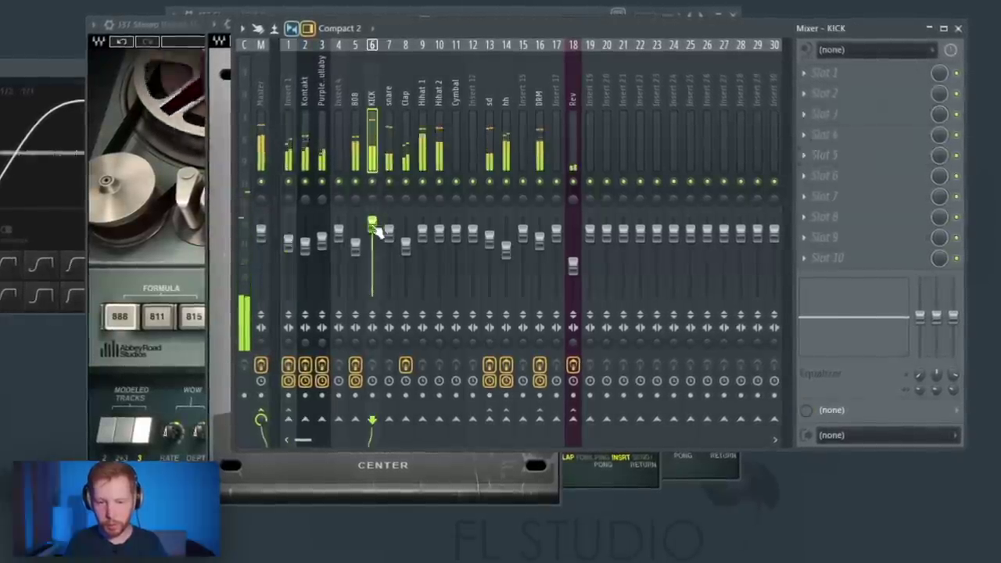
left_click(356, 255)
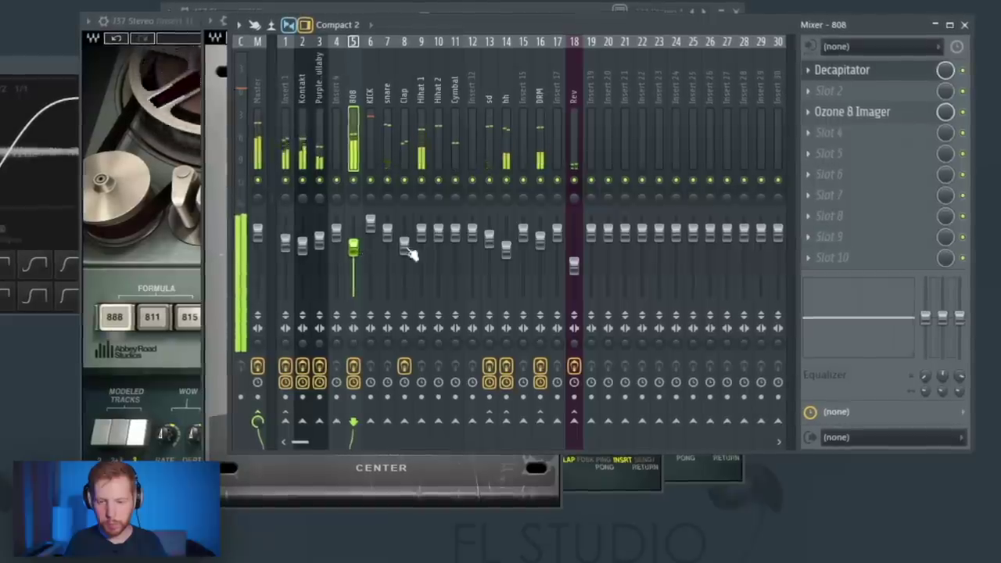
left_click(384, 286)
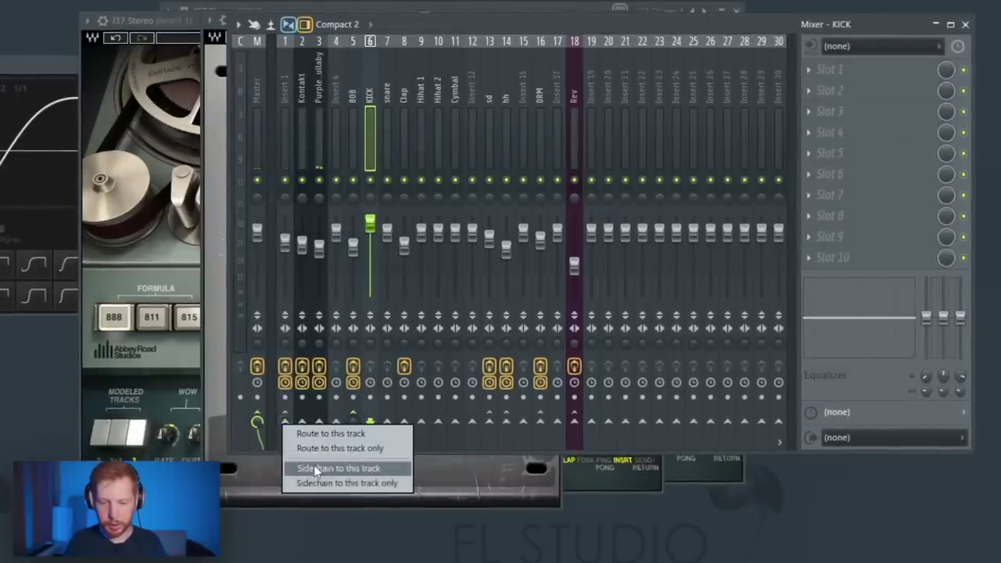
Step: Sidechain KICK to Insert 1 and set Fruity Limiter there to duck from KICK in COMP mode, adjusting threshold, ratio and release
left_click(289, 210)
left_click_drag(4, 55, 354, 76)
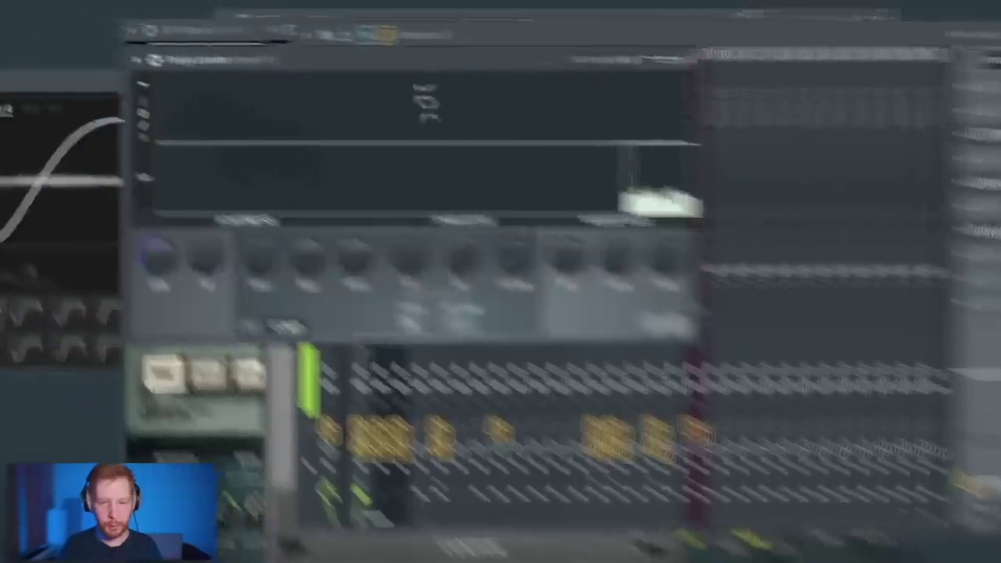
key("space")
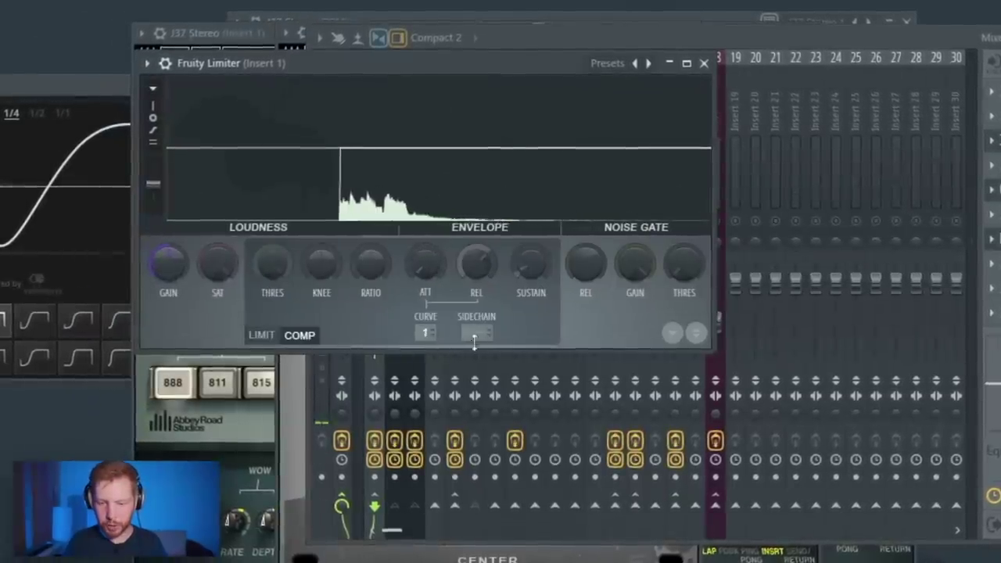
left_click(475, 335)
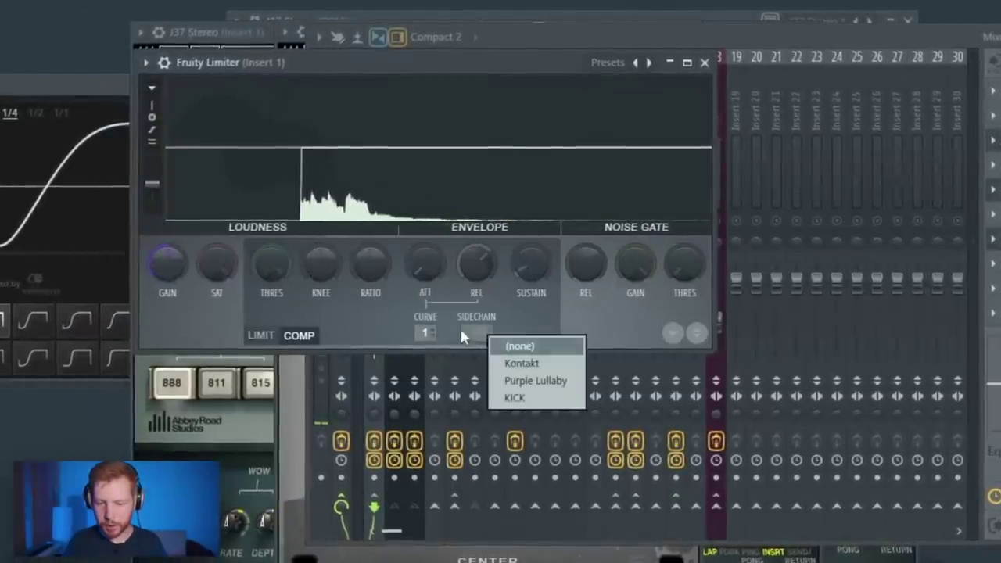
left_click(537, 399)
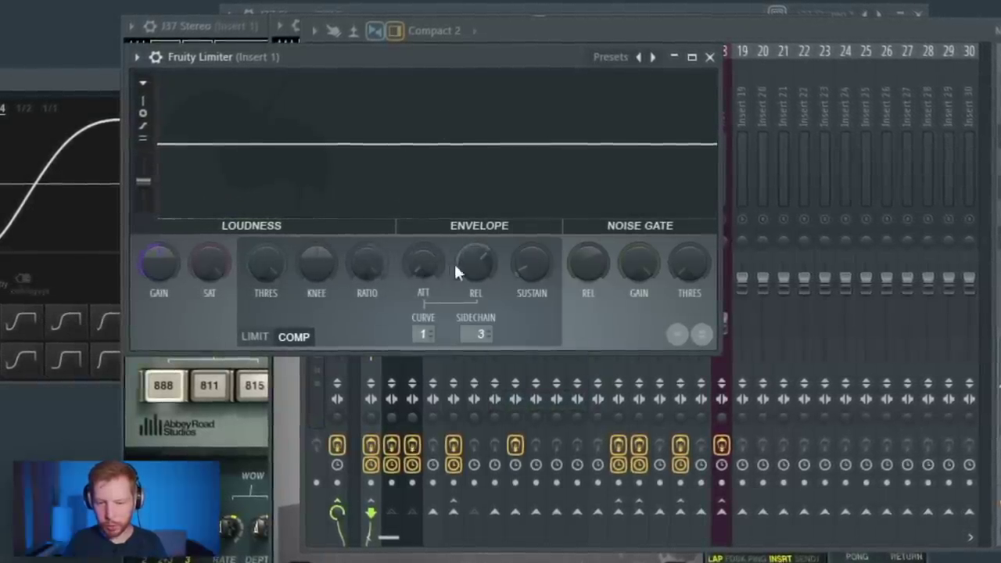
key("space")
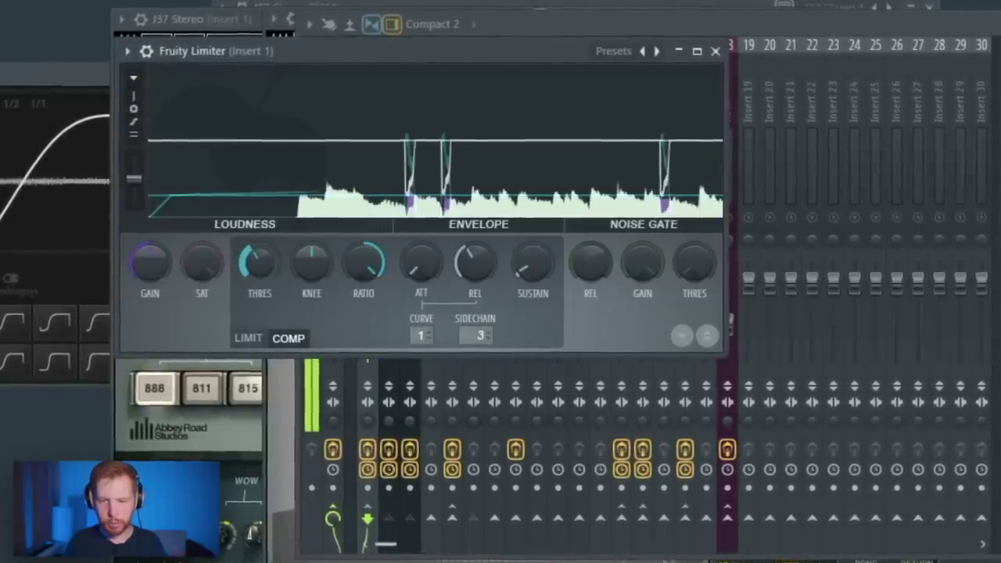
left_click(718, 48)
Step: Fine-tune the Purple Lullaby, DRM and Rev mixer faders during playback
left_click(443, 82)
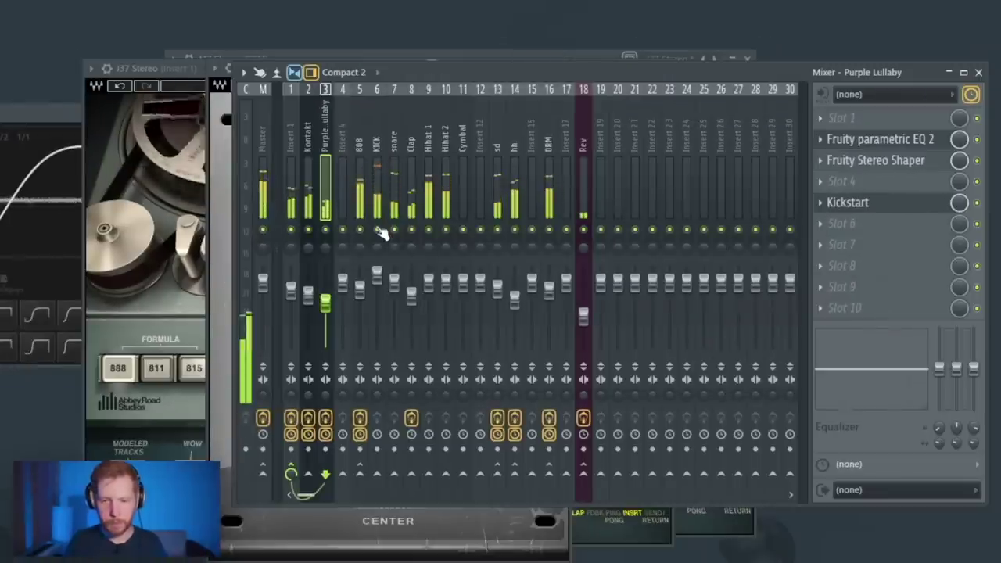
left_click(550, 297)
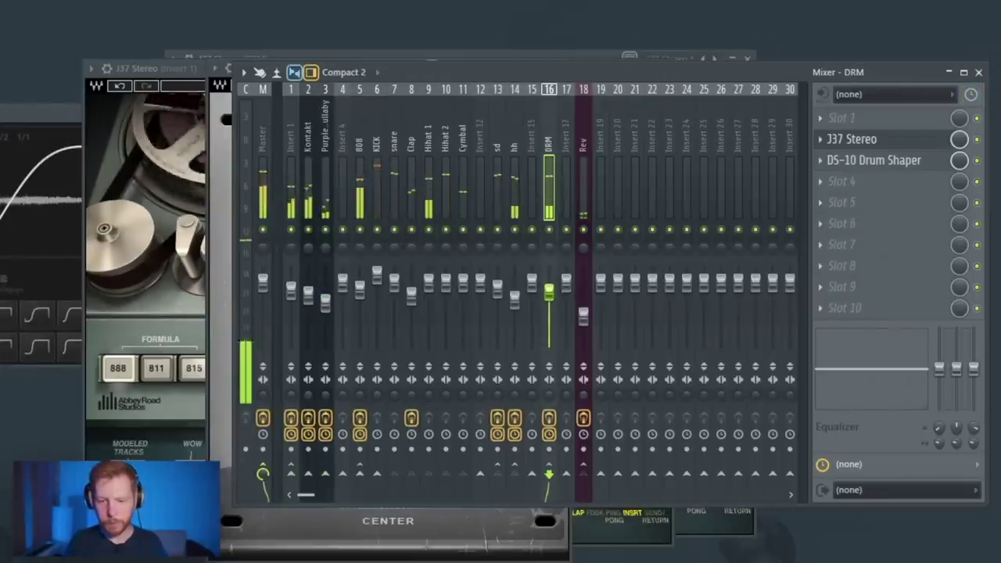
left_click(583, 317)
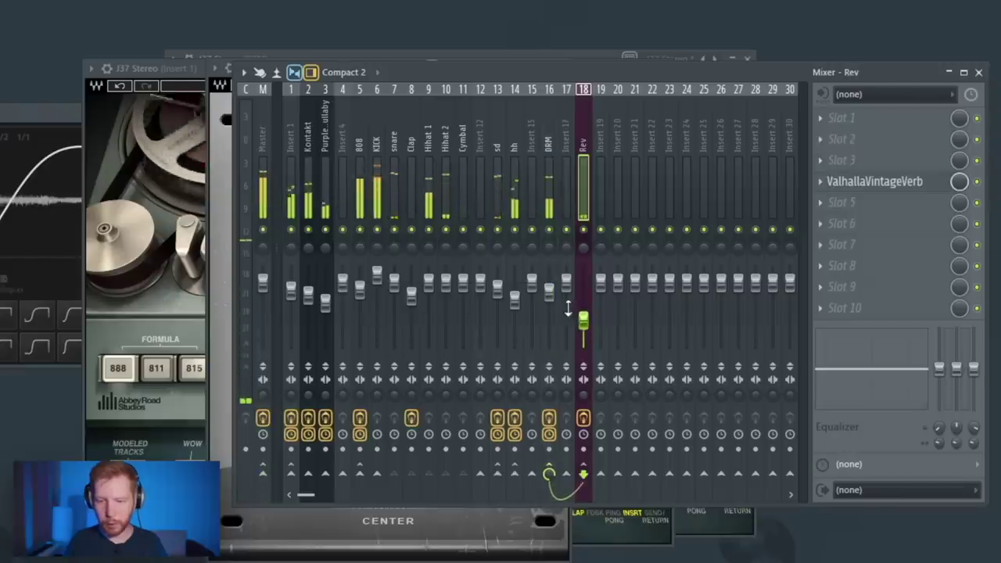
left_click(550, 313)
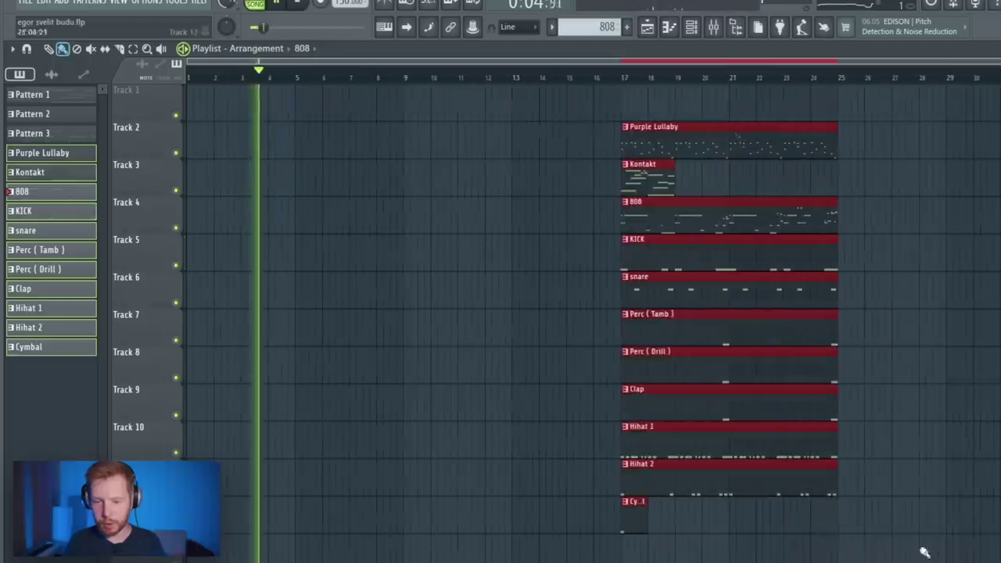
Step: Move all the playlist clips from bar 17 to bar 21 and lay out four Kontakt clips from bar 1 on Track 3
left_click_drag(924, 551, 586, 162)
key("space")
left_click_drag(671, 276, 779, 262)
key("ctrl+d")
left_click_drag(836, 205, 156, 265)
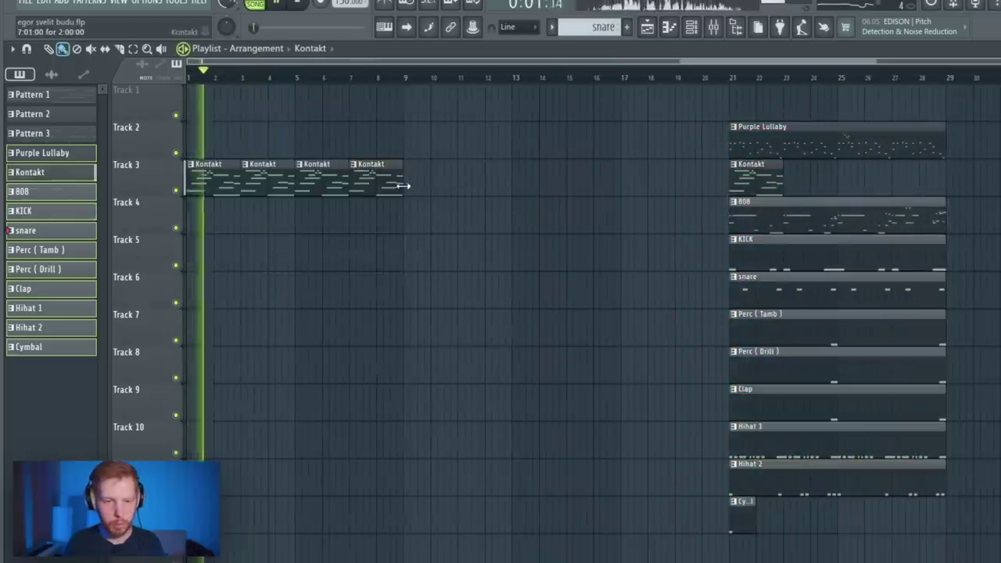
Step: Delete the Purple Lullaby clip and copy the remaining clips from bar 21 to directly after the Kontakt intro
left_click_drag(728, 139, 458, 97)
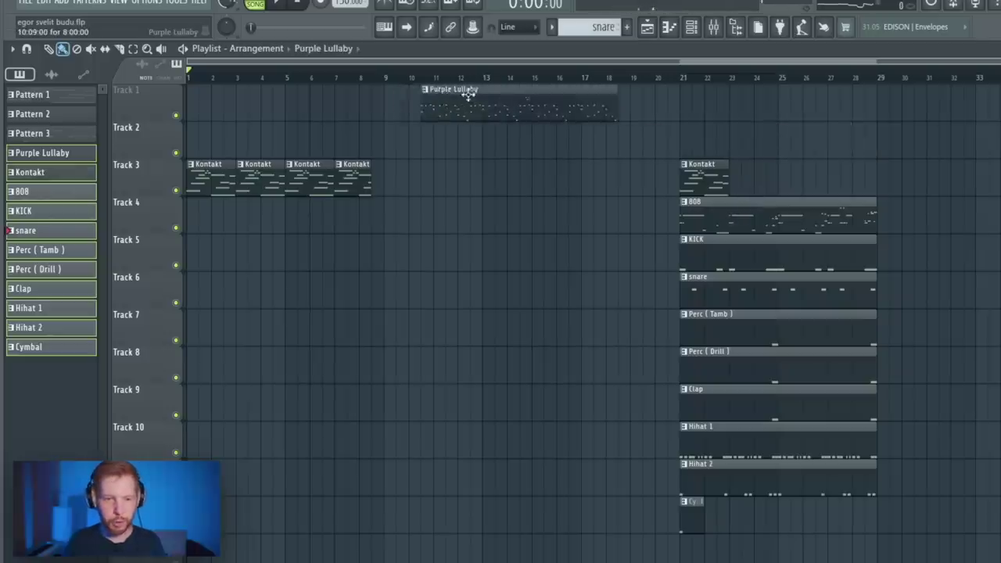
right_click(457, 97)
left_click_drag(839, 200, 454, 422)
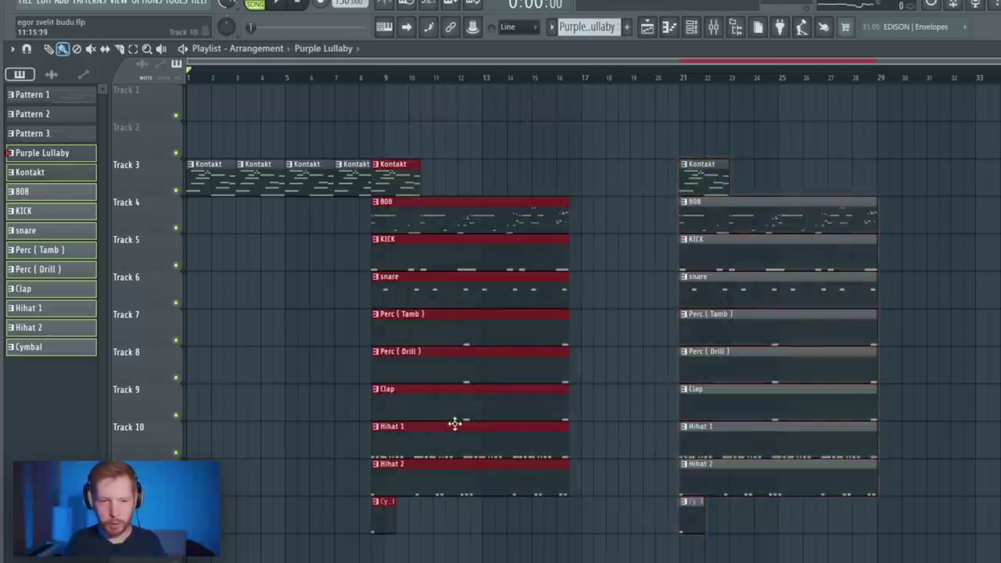
Step: Move the spare set of clips from bar 21 to bar 33 and select the copied section after the Kontakt intro
left_click_drag(884, 102, 685, 517)
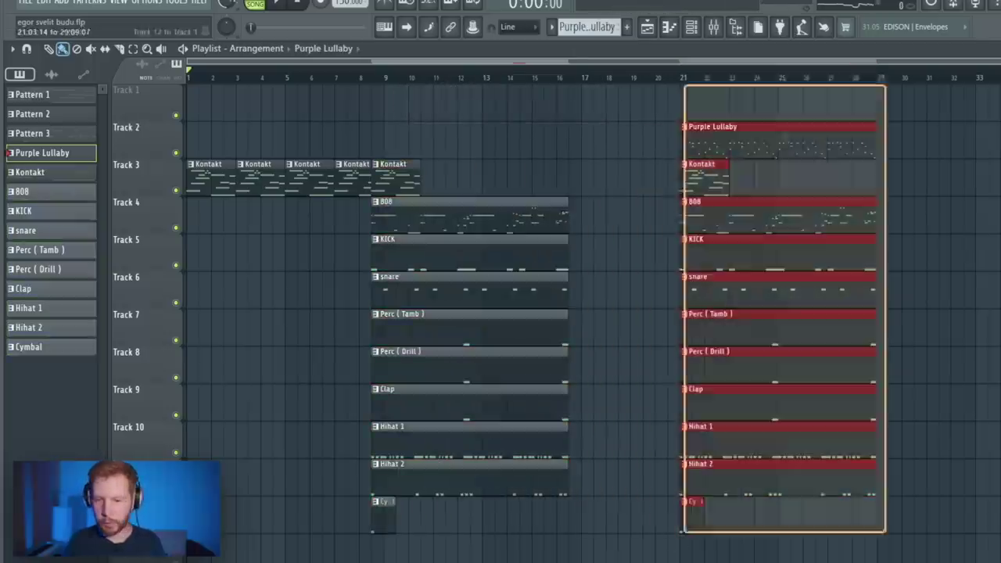
left_click_drag(809, 371, 1000, 369)
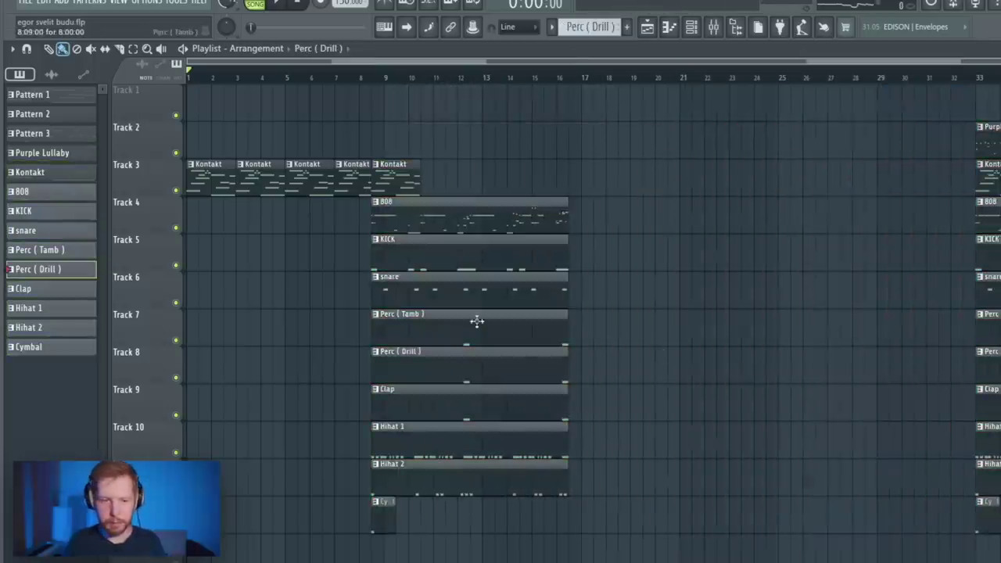
left_click(368, 77)
left_click_drag(461, 85, 381, 532)
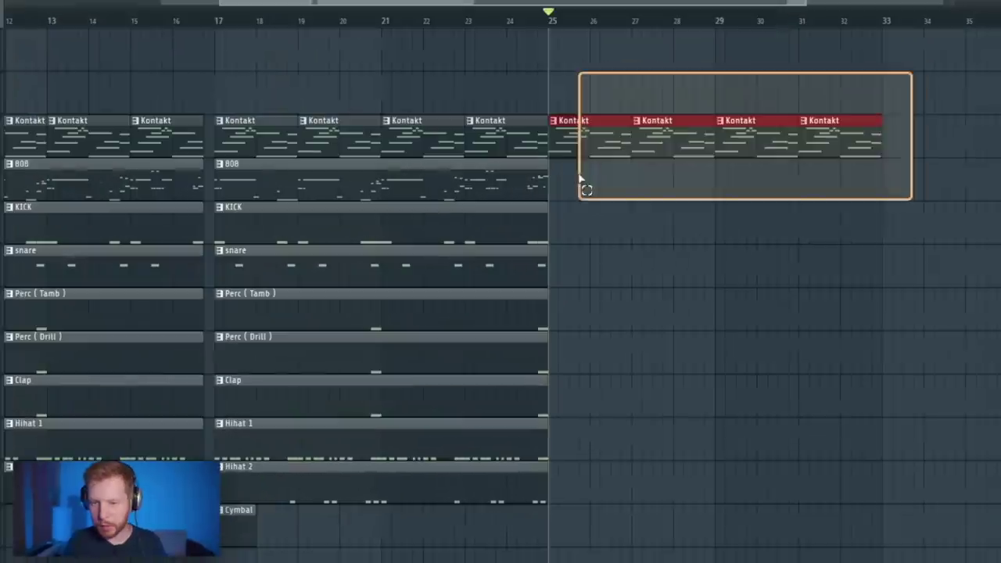
Step: Trim the start of the first Kontakt clip at bar 25 to leave a gap of about half a bar
left_click_drag(580, 178, 579, 181)
left_click(577, 210, "ctrl")
scroll(553, 150, "up", 3)
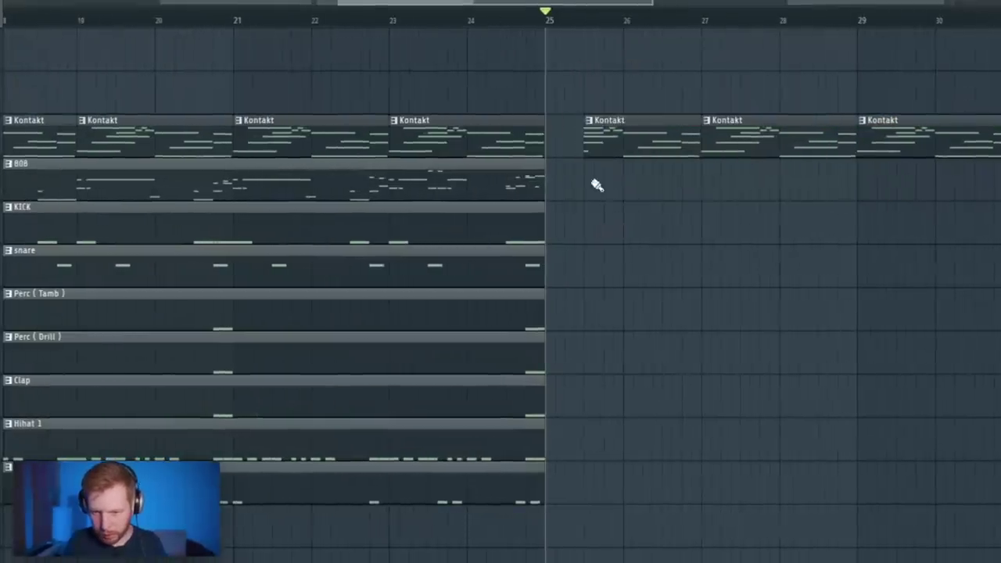
scroll(598, 185, "down", 4)
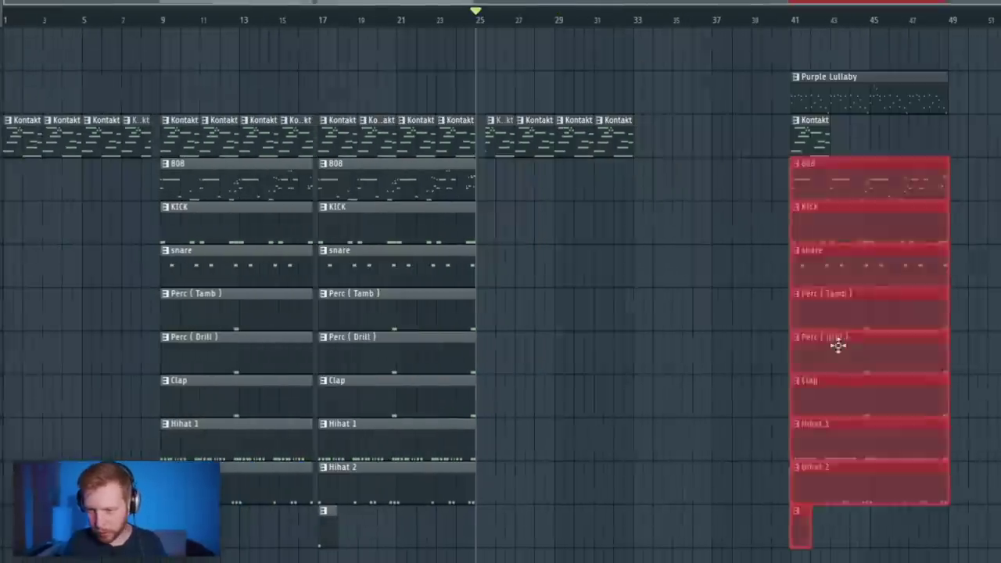
Step: Copy the spare 808, drum and Cymbal clips to bar 25 and trim all but the Cymbal by about half a bar at the start
left_click_drag(838, 345, 529, 368)
scroll(540, 548, "up", 4)
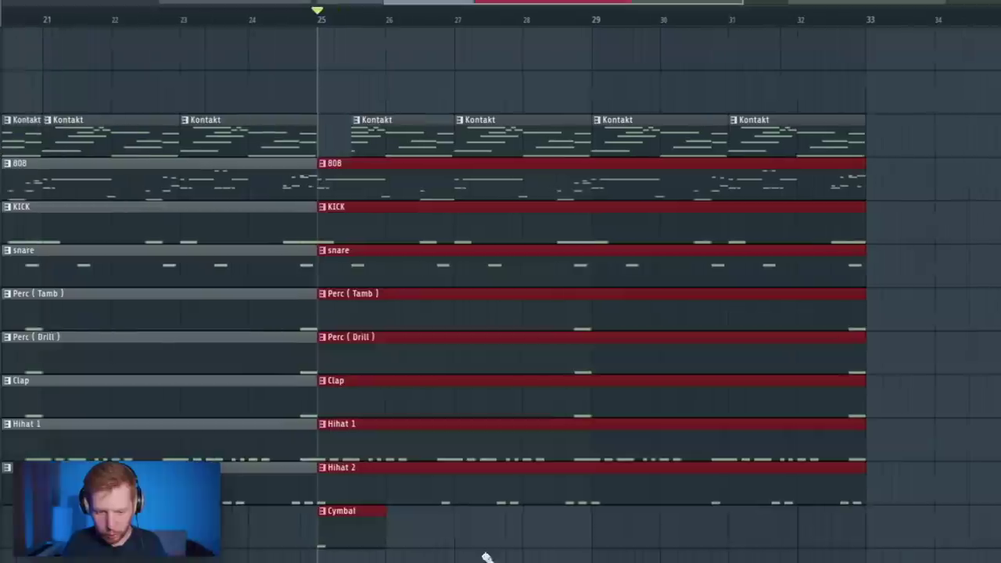
left_click(486, 557, "ctrl")
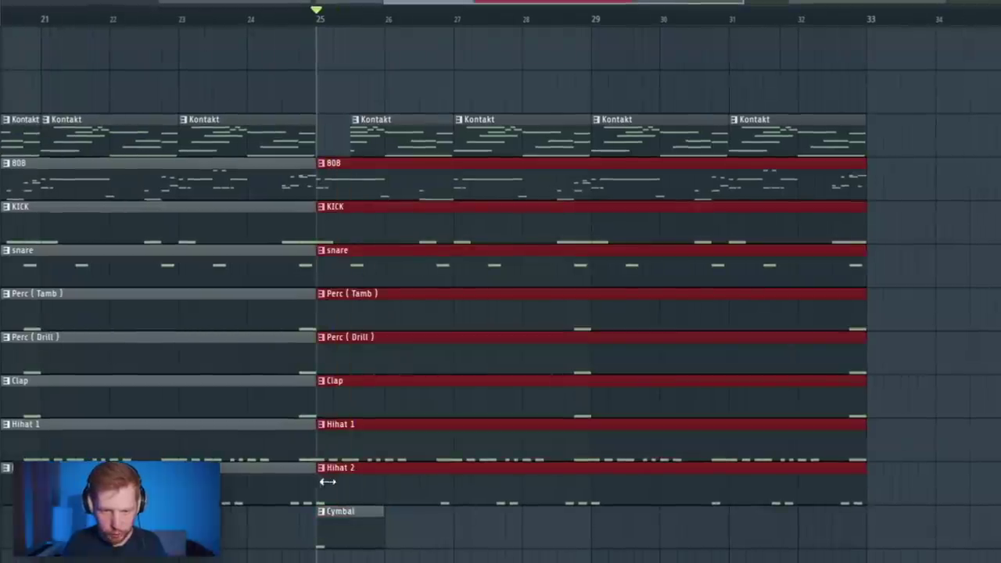
left_click_drag(328, 483, 353, 490)
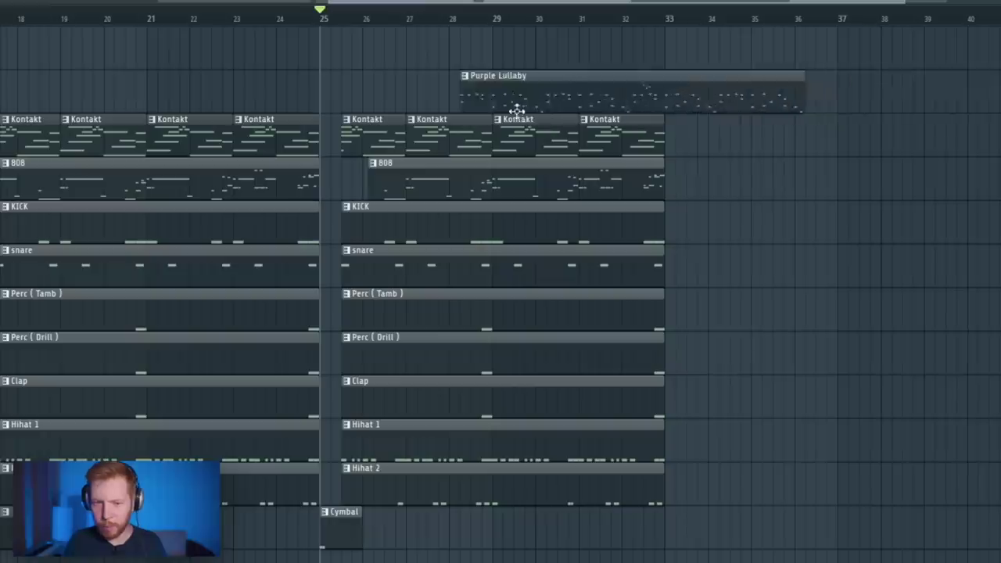
Step: Place the Purple Lullaby clip from bar 25 on Track 2, keeping a short opening slice followed by a gap until mid-bar
left_click_drag(516, 110, 338, 118)
scroll(305, 183, "up", 4)
left_click_drag(430, 180, 421, 487)
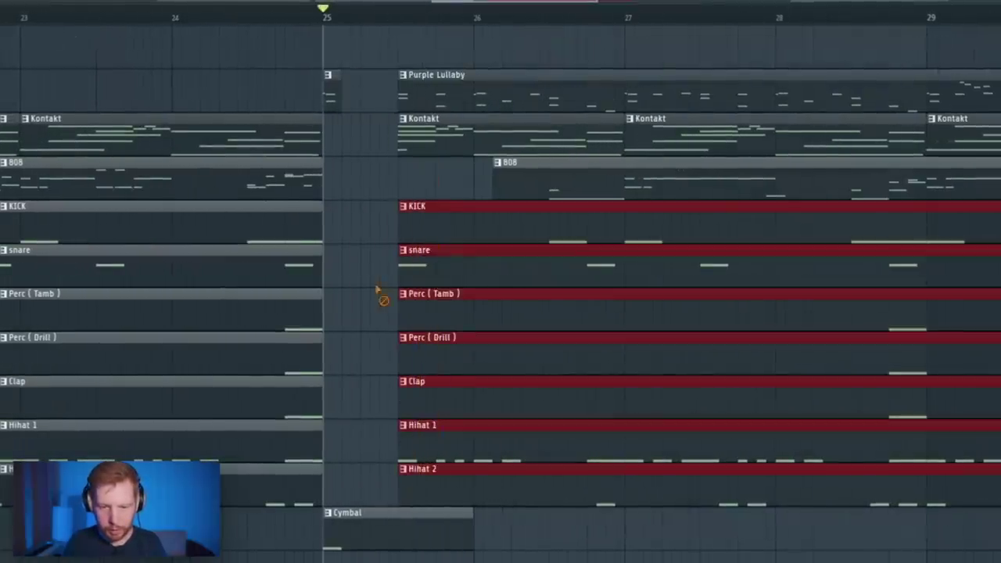
left_click(378, 291, "ctrl")
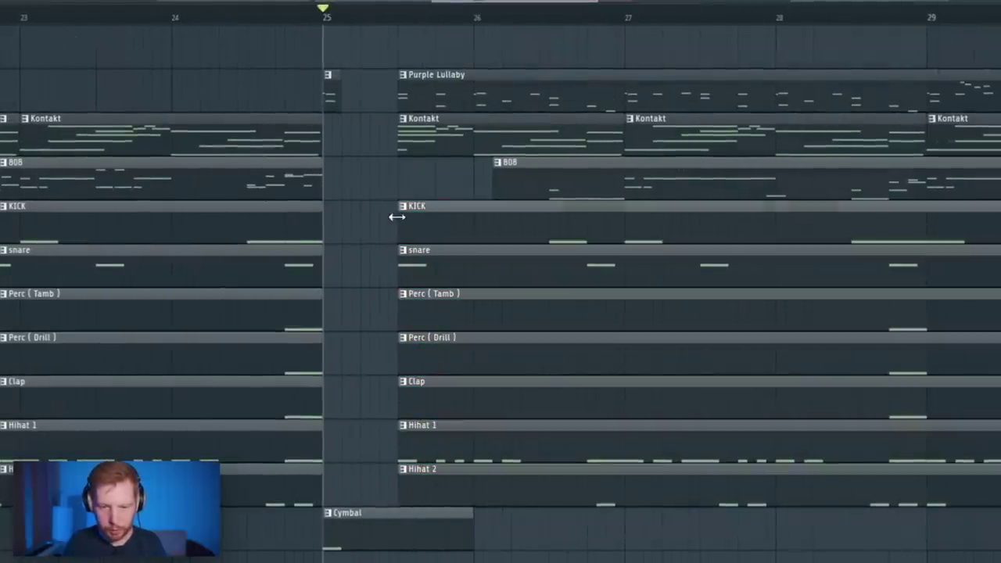
Step: Extend the KICK and 808 clips back to bar 25, leaving a short opening slice and a gap until just after bar 26
left_click_drag(397, 217, 323, 228)
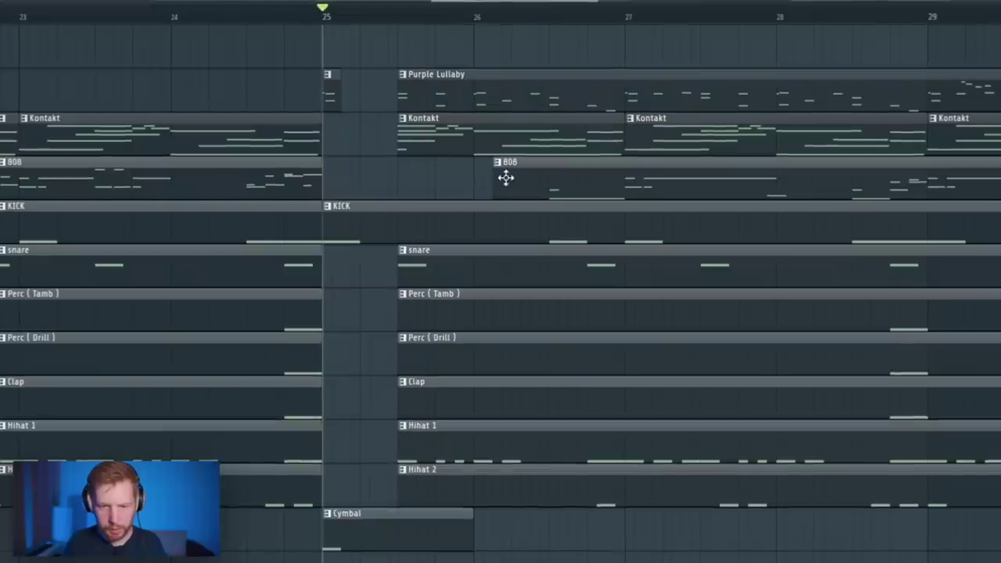
left_click_drag(506, 178, 327, 179)
left_click_drag(382, 160, 450, 246)
scroll(269, 133, "down", 3)
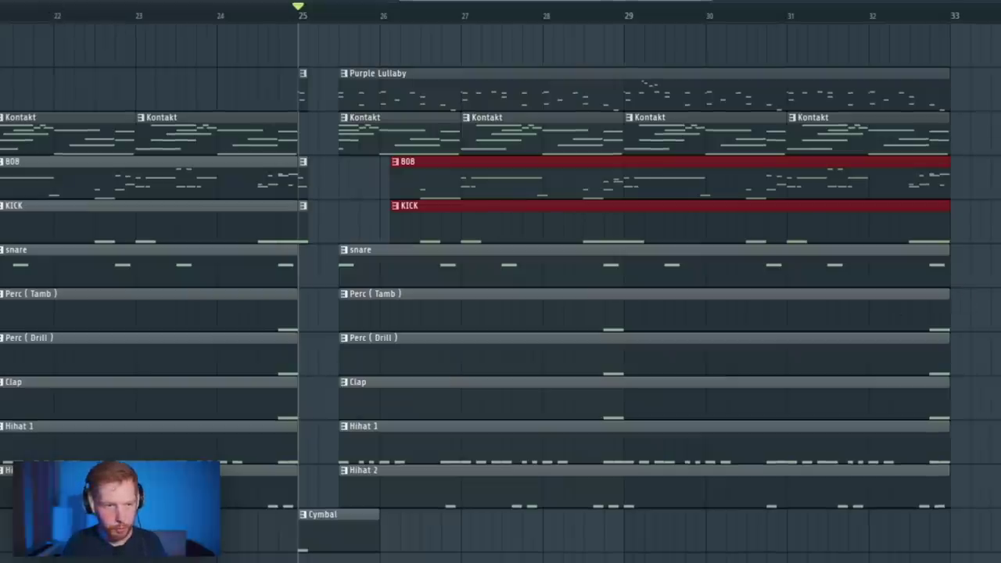
Step: Slice the final hits of the Perc ( Tamb ), Perc ( Drill ) and Clap clips in bar 32, copy them to bar 25 and play the result
left_click_drag(913, 305, 912, 403)
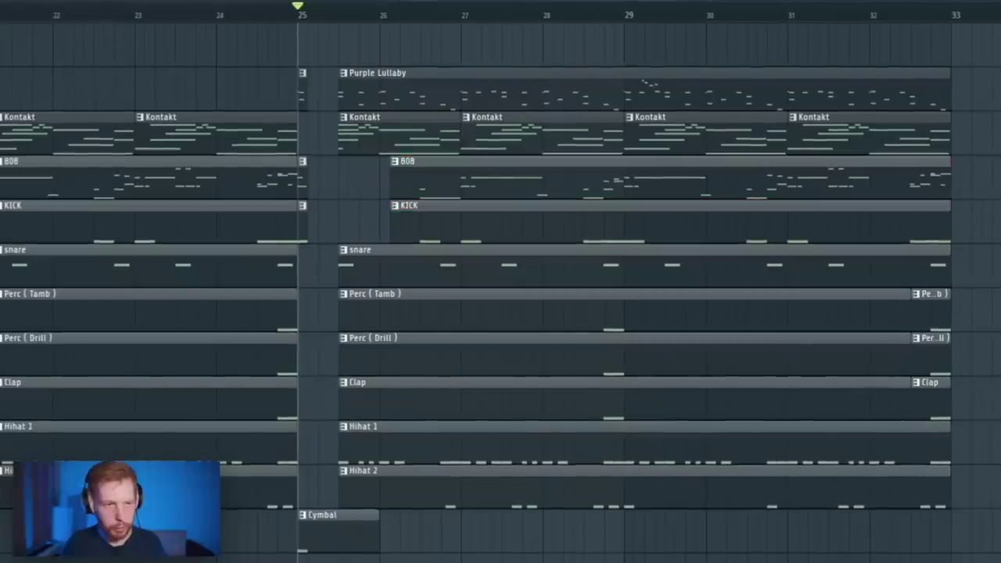
left_click_drag(994, 328, 937, 430)
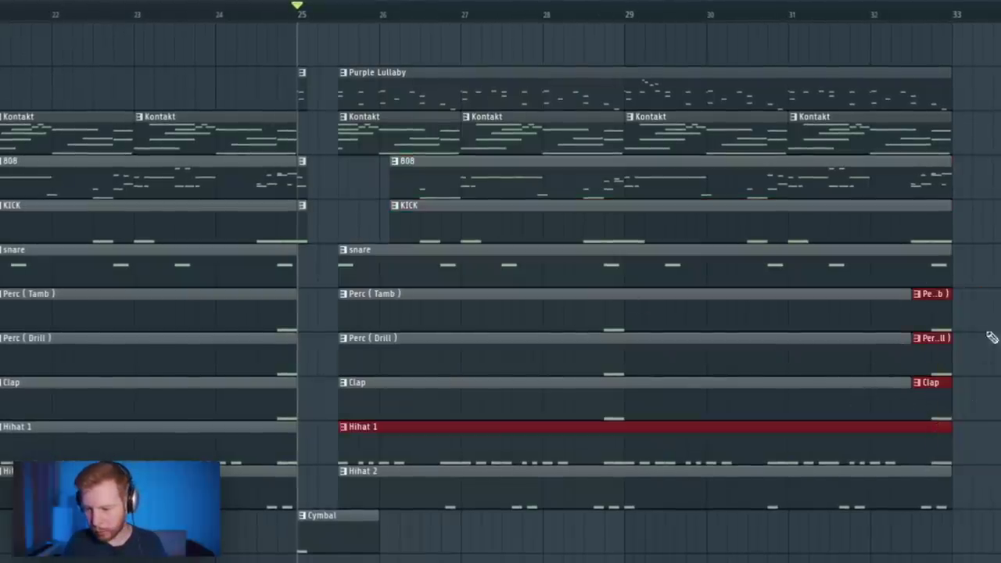
left_click_drag(987, 291, 290, 386)
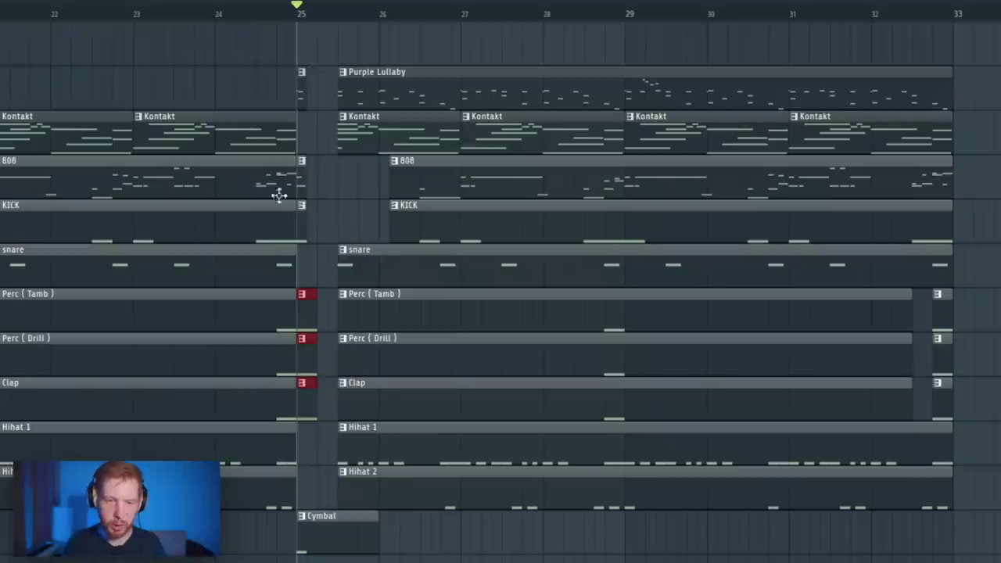
key("space")
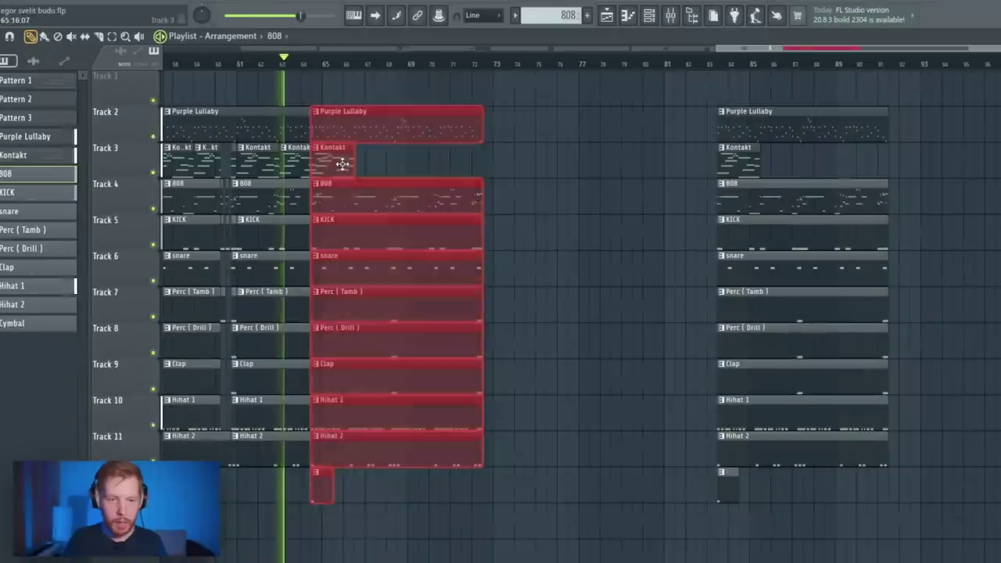
Step: Copy the full set of clips to bar 65 and repeat the Kontakt clip up to bar 73
left_click(337, 161)
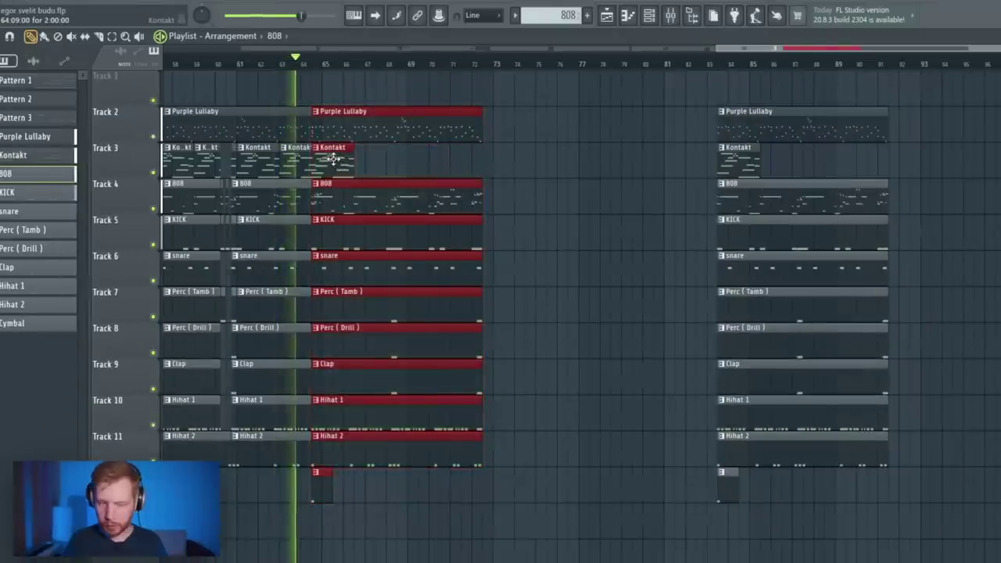
left_click(333, 159, "ctrl")
left_click_drag(333, 93, 505, 477)
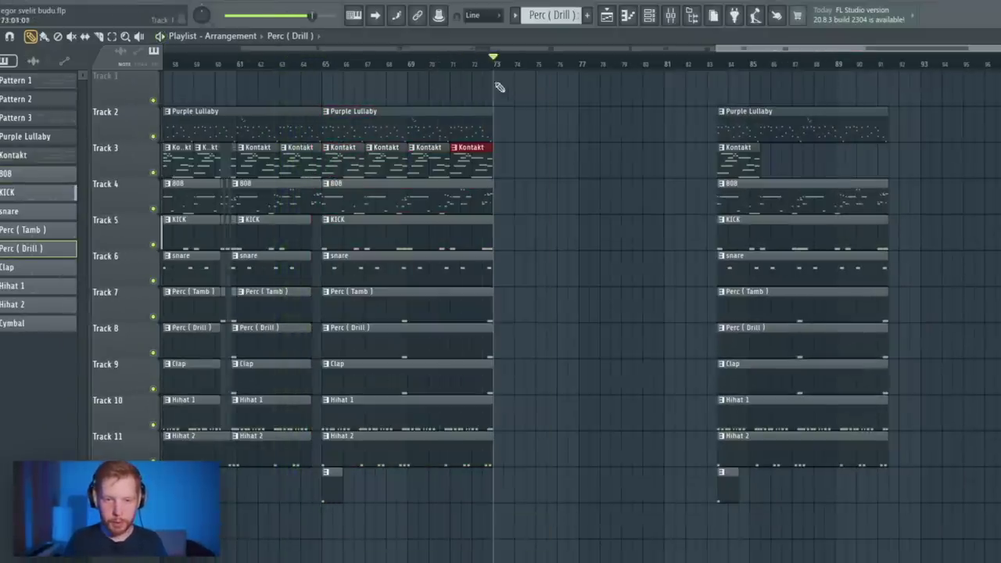
Step: Select the arrangement from bar 1 to bar 73 and set HalfTime on the Master to a 2 Bars loop
scroll(499, 86, "down", 4)
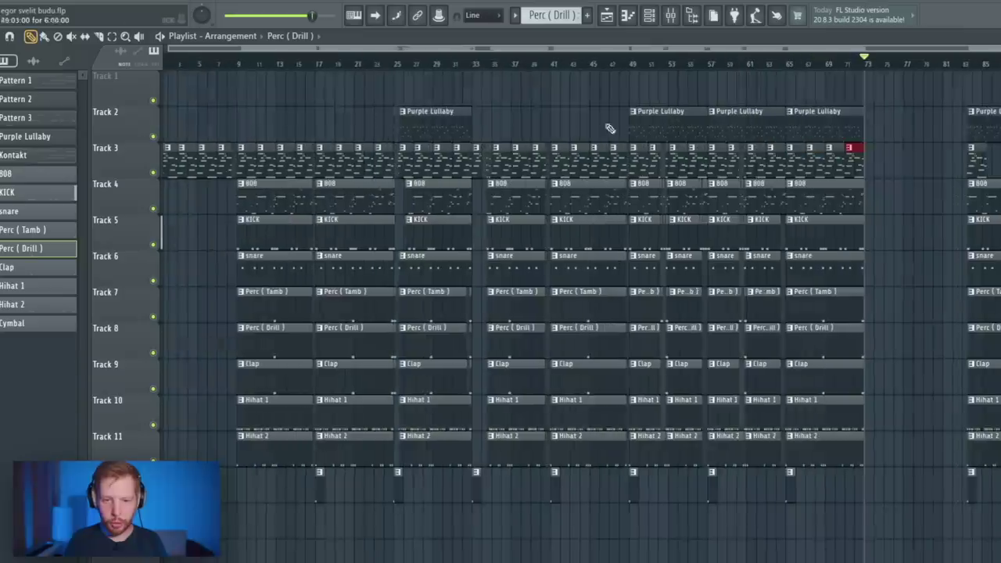
left_click_drag(872, 65, 40, 161)
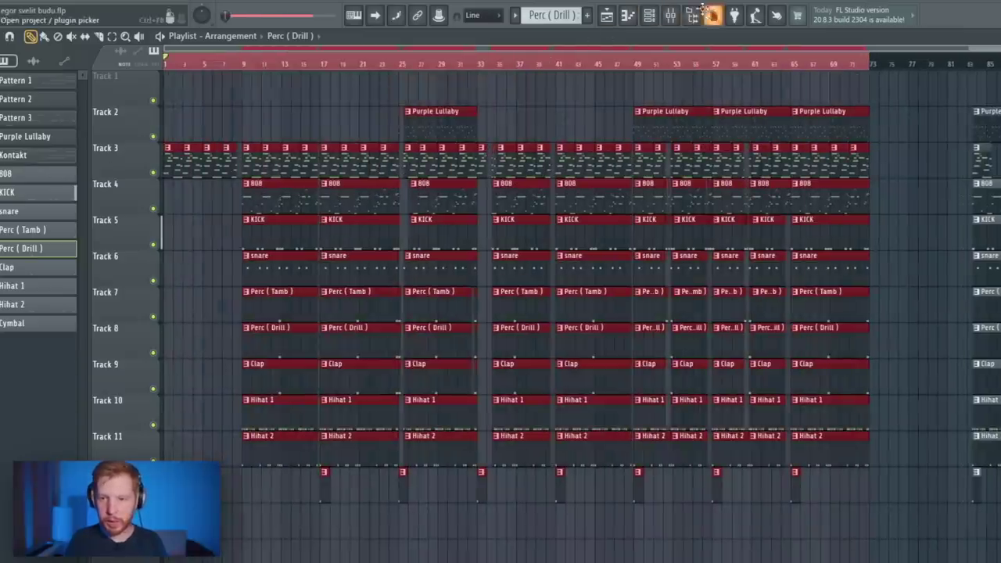
left_click(672, 17)
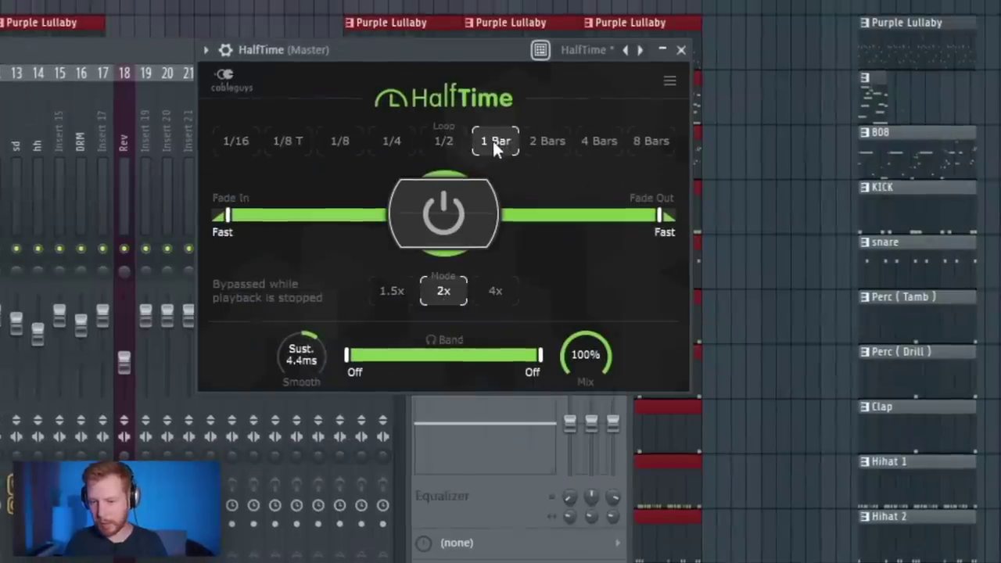
left_click(548, 140)
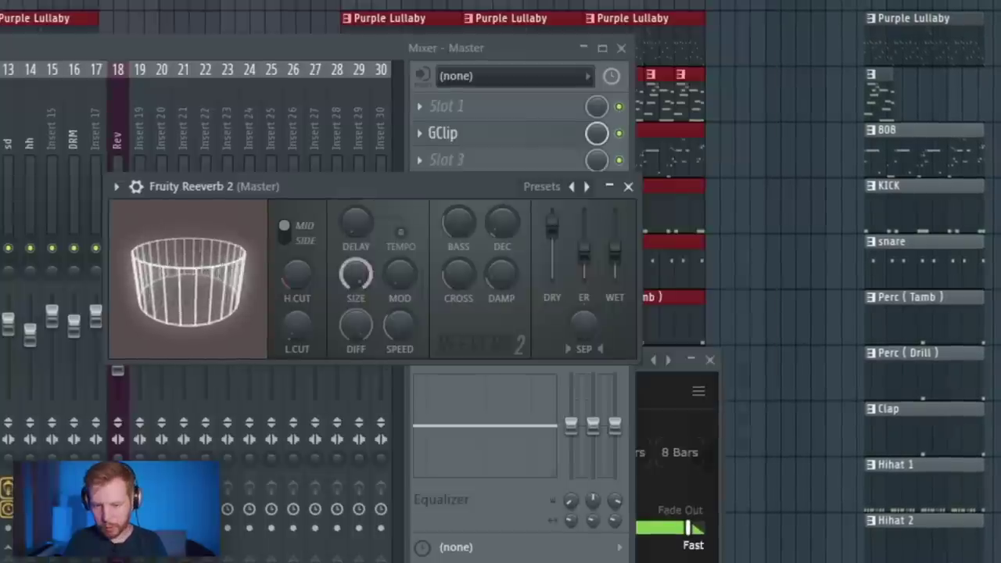
Step: In the Master's Fruity Reeverb 2, increase the room size, raise the low cut and lower the dry and early reflection levels
left_click_drag(355, 275, 356, 258)
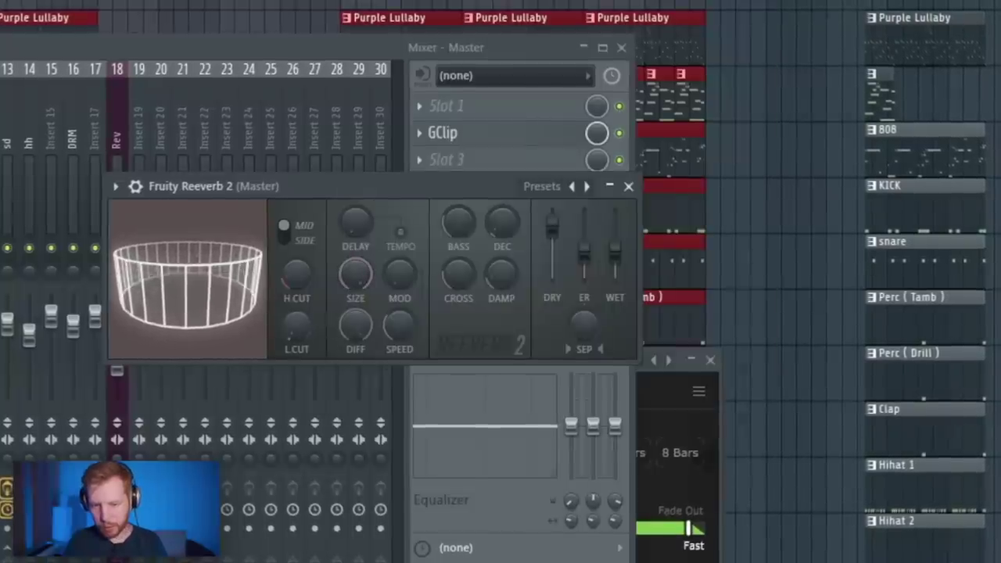
left_click_drag(297, 326, 297, 301)
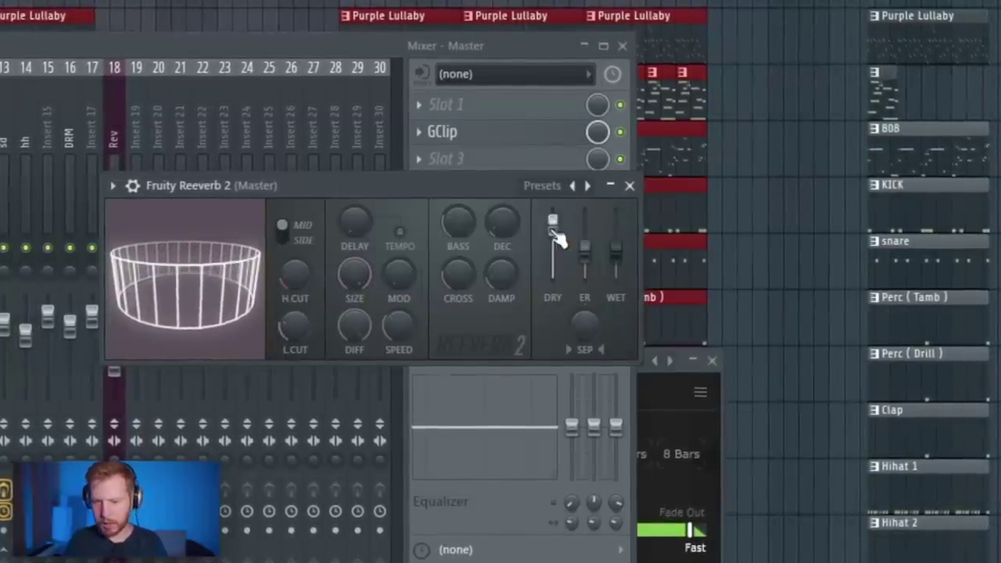
left_click_drag(554, 227, 585, 274)
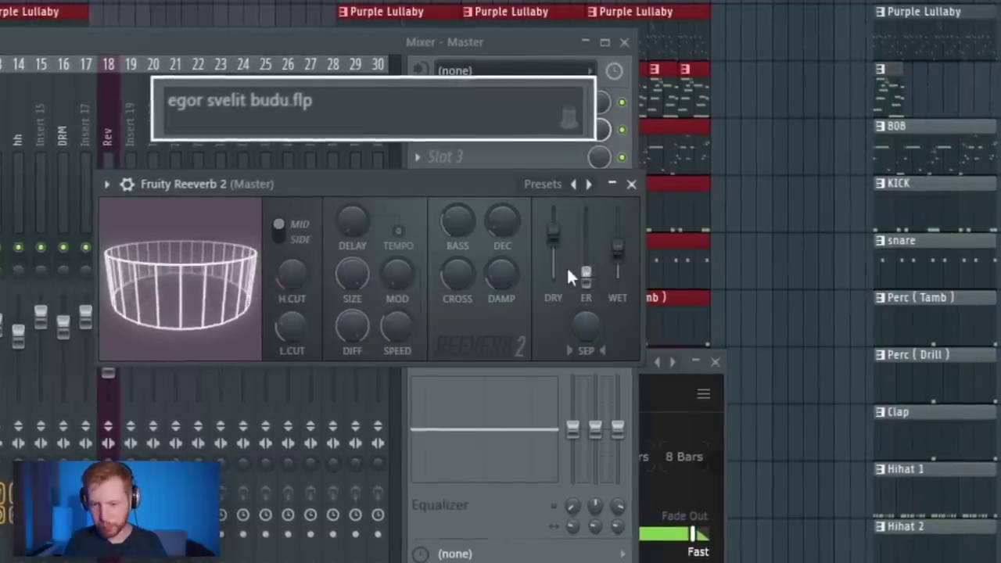
key("Escape")
Step: Add Dirty Filter to the Master and create an automation clip for its LP filter
left_click(455, 270)
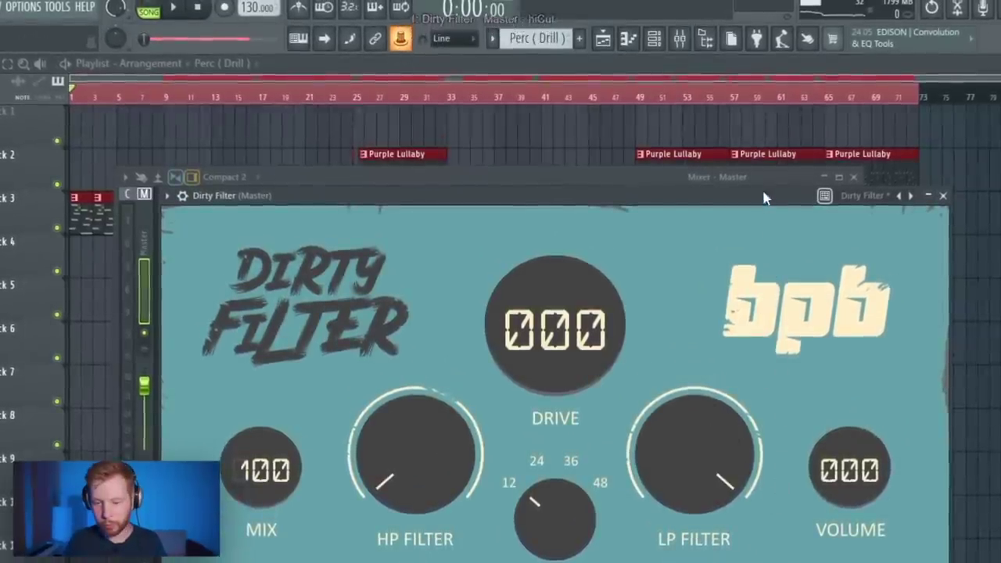
left_click(410, 42)
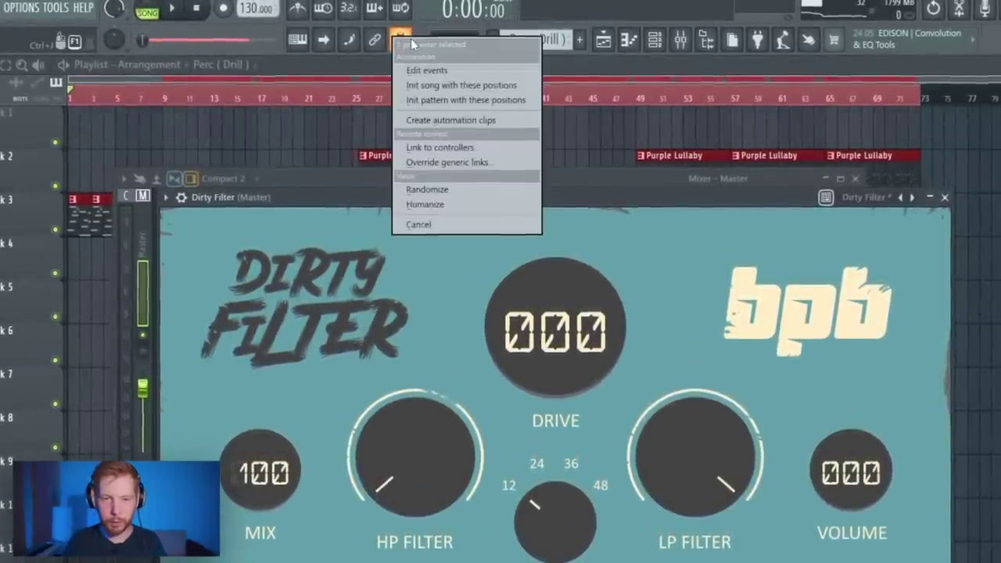
left_click(431, 123)
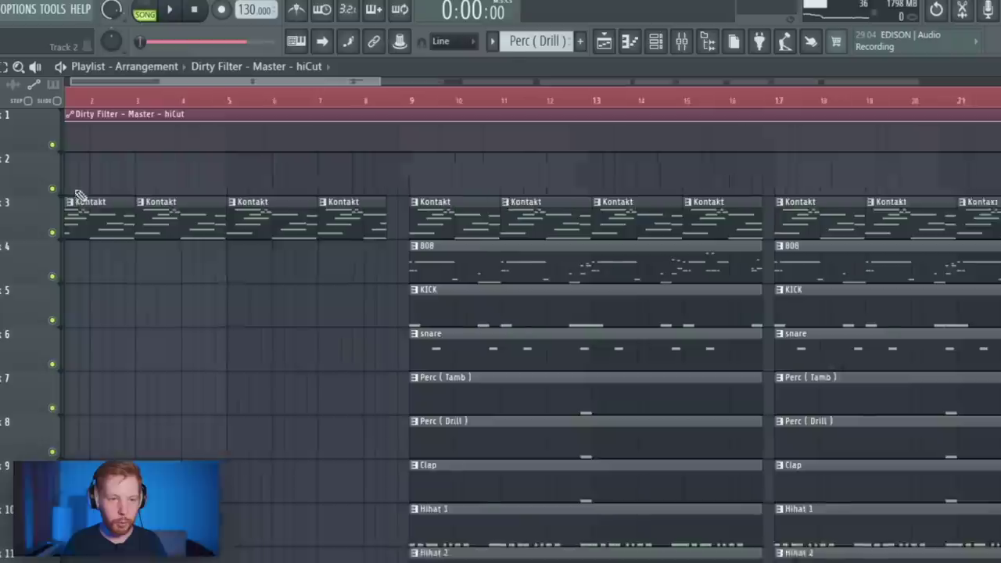
Step: Shape the Dirty Filter hiCut automation to rise from a low value at bar 1 to its maximum at bar 9
scroll(67, 123, "up", 1)
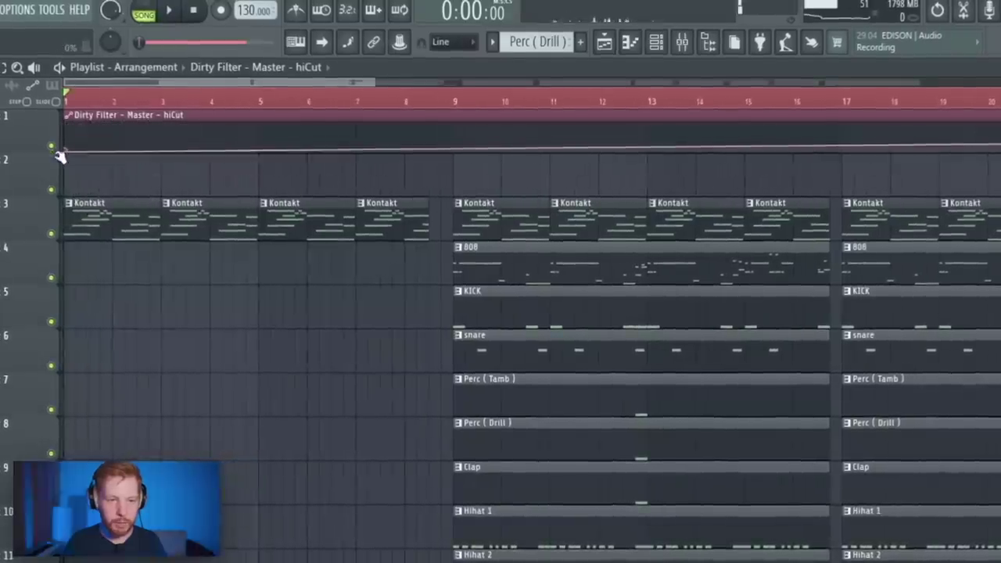
key("space")
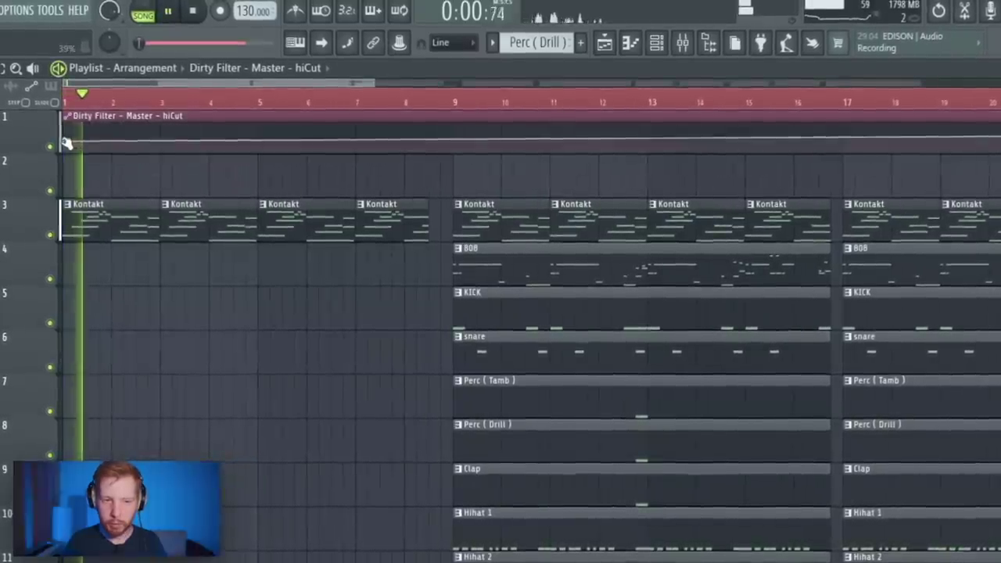
right_click(455, 144)
left_click_drag(455, 142, 458, 112)
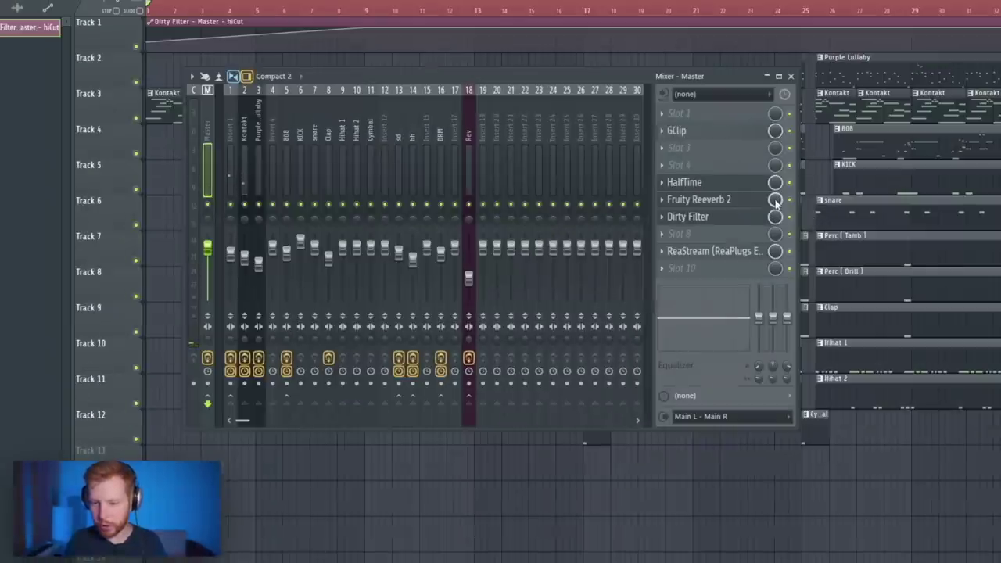
Step: Create a mix level automation clip for the Master's Fruity Reeverb 2, kept at minimum until bar 65 and jumping up there
right_click(775, 201)
left_click(821, 302)
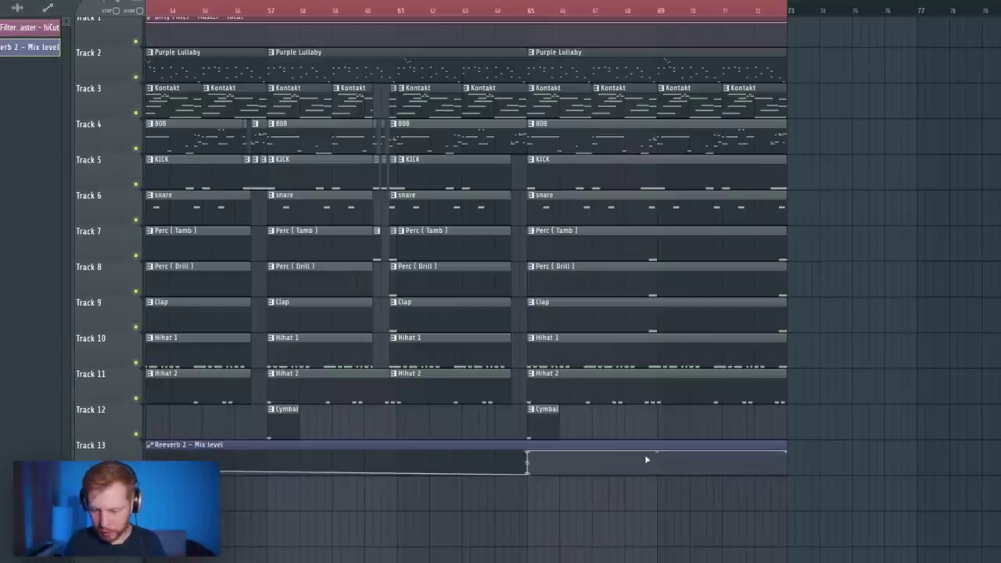
scroll(469, 519, "down", 5)
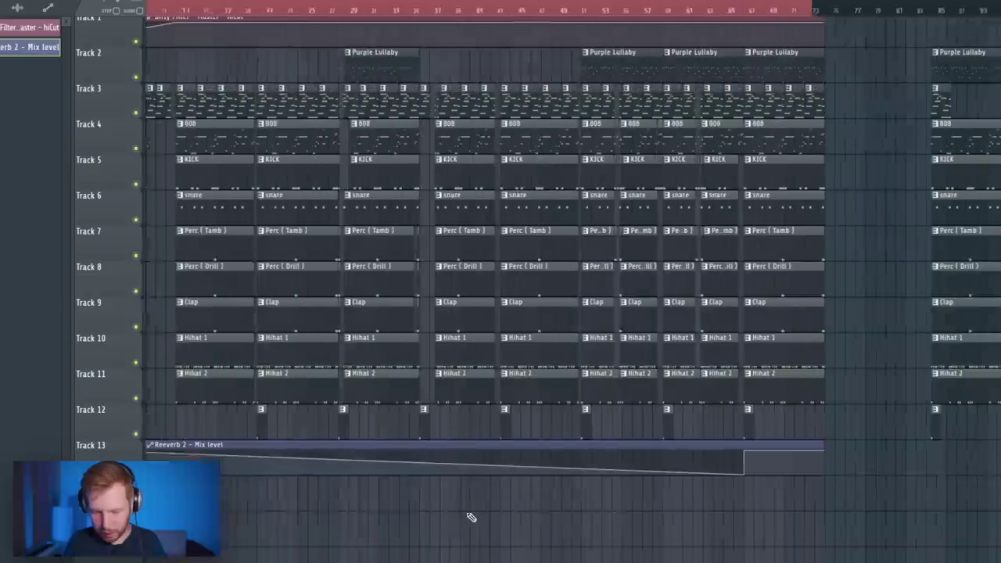
left_click_drag(150, 453, 150, 477)
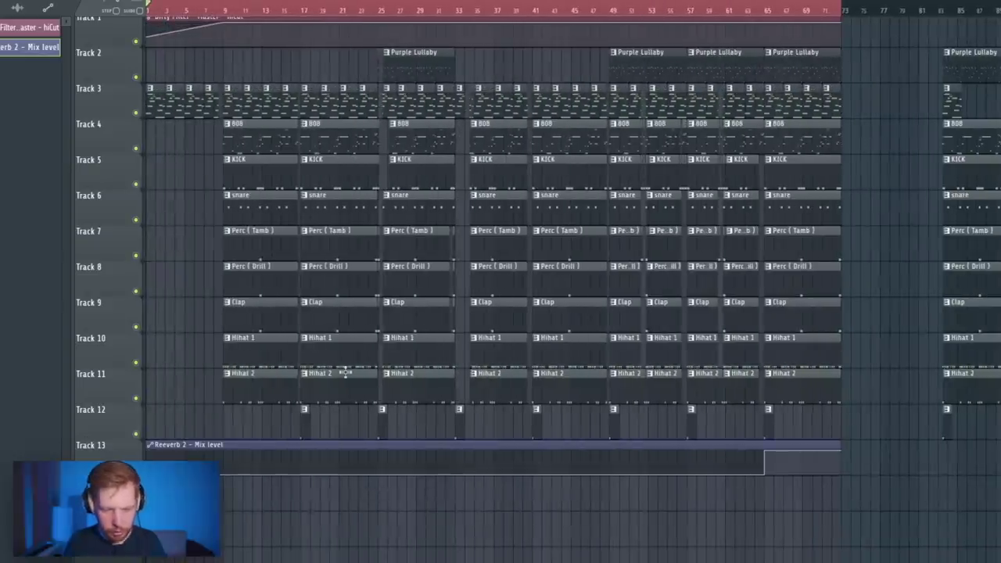
Step: Link the mix level of HalfTime on the Master to the existing Reeverb 2 - Mix level automation clip
key("F9")
right_click(775, 182)
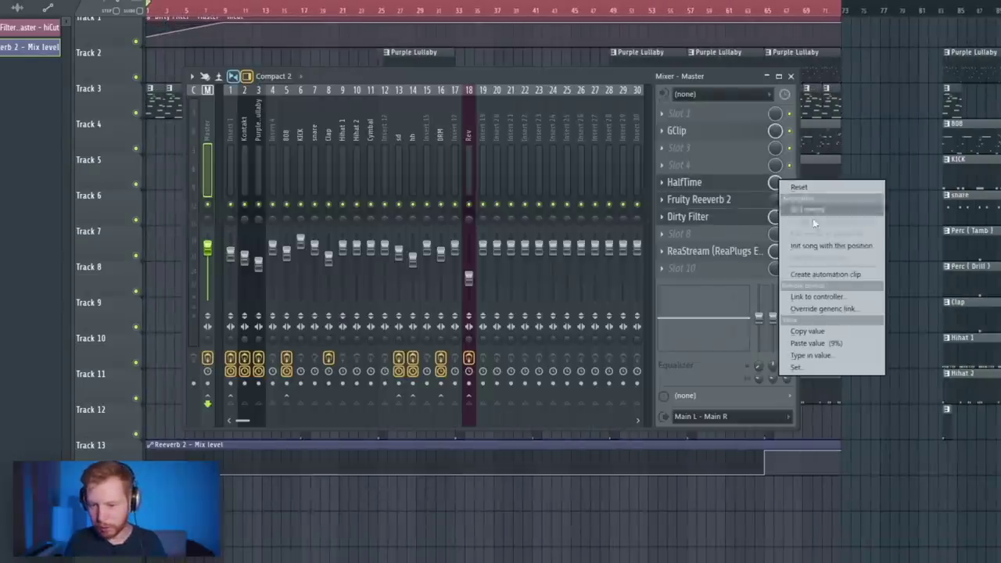
left_click(816, 298)
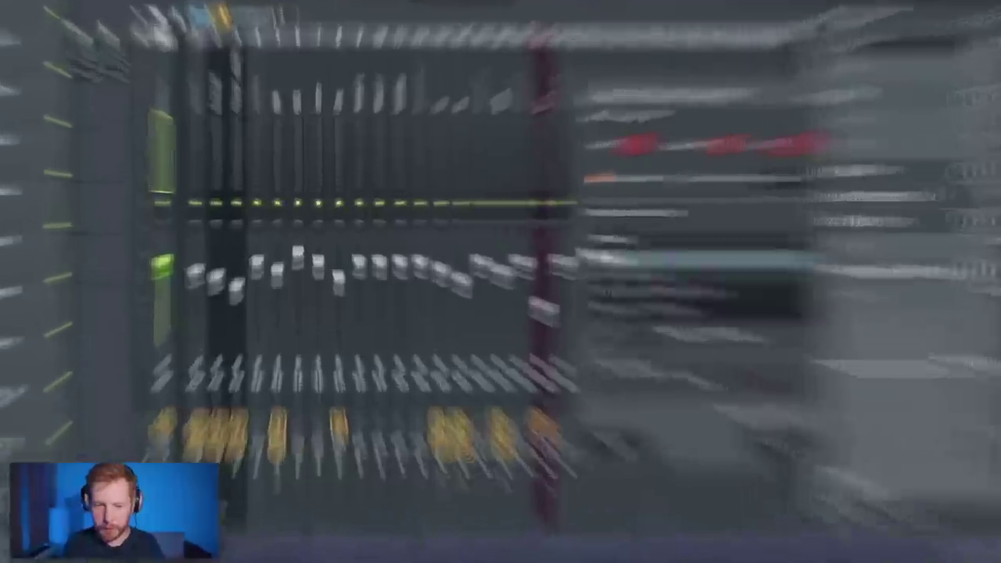
left_click(547, 229)
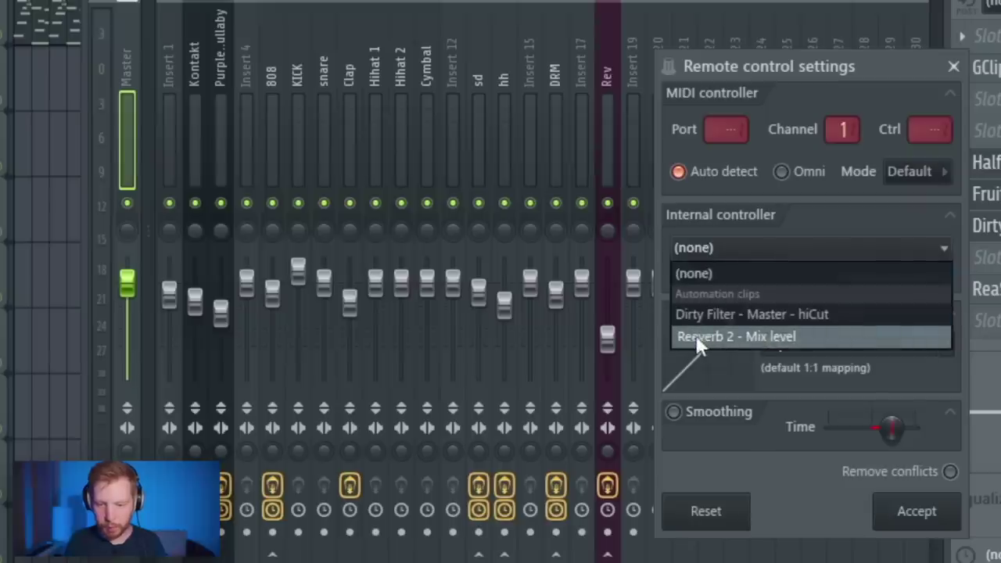
left_click(697, 337)
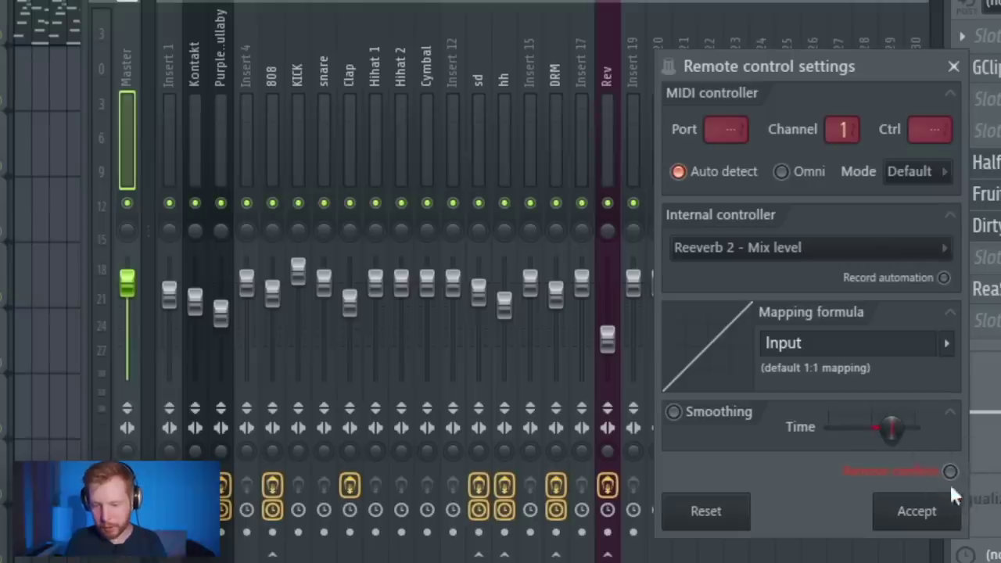
left_click(916, 511)
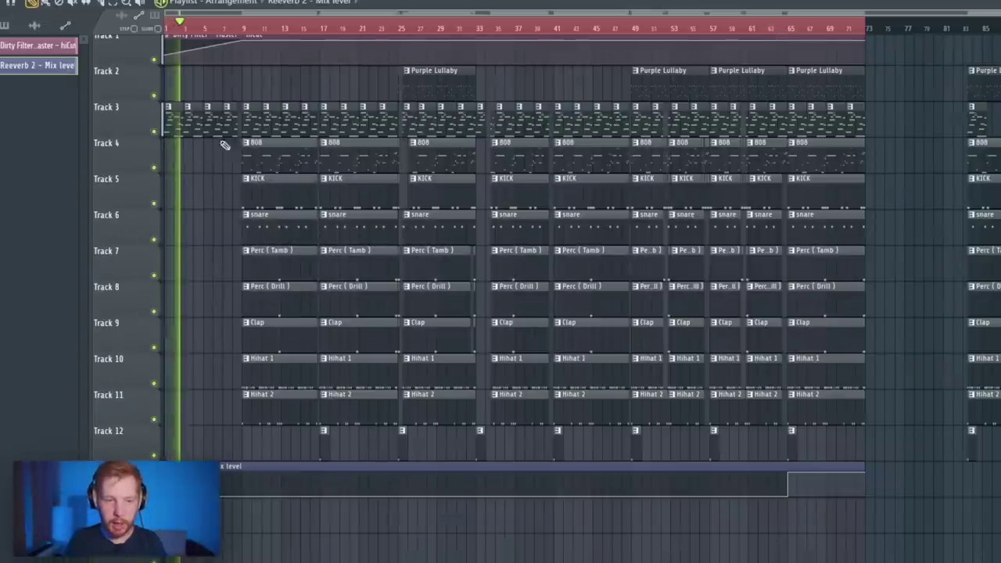
Step: Create a mix level automation clip for the Master's Dirty Filter, kept at minimum until just before bar 65 and jumping up there
scroll(181, 203, "up", 3)
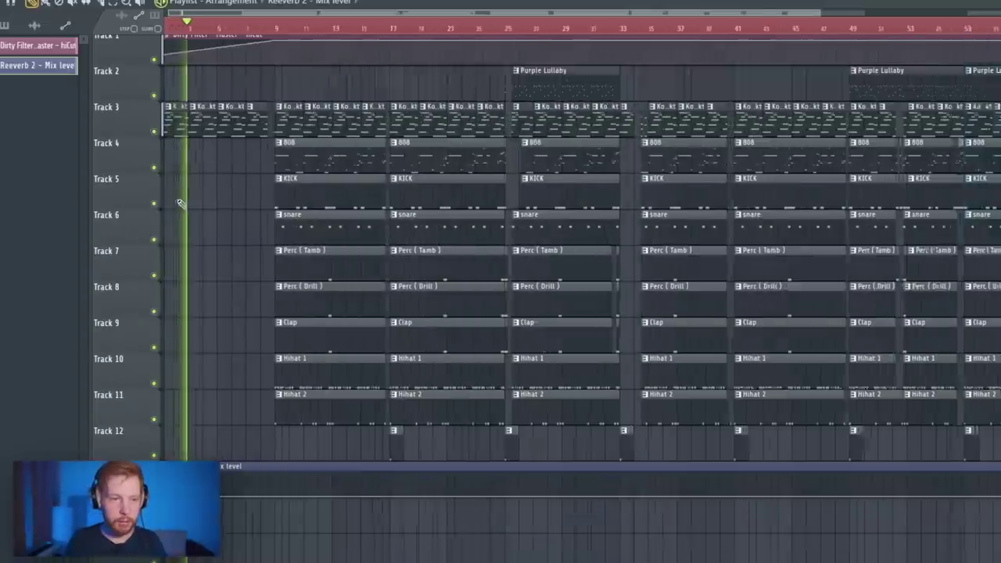
scroll(199, 259, "up", 1)
scroll(706, 111, "right", 8)
left_click(827, 28)
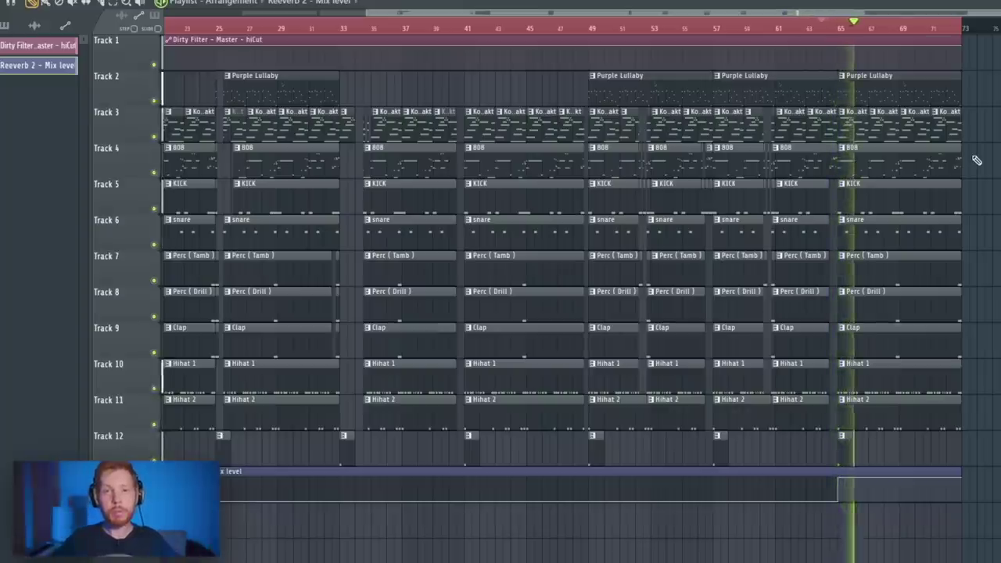
key("F9")
right_click(798, 237)
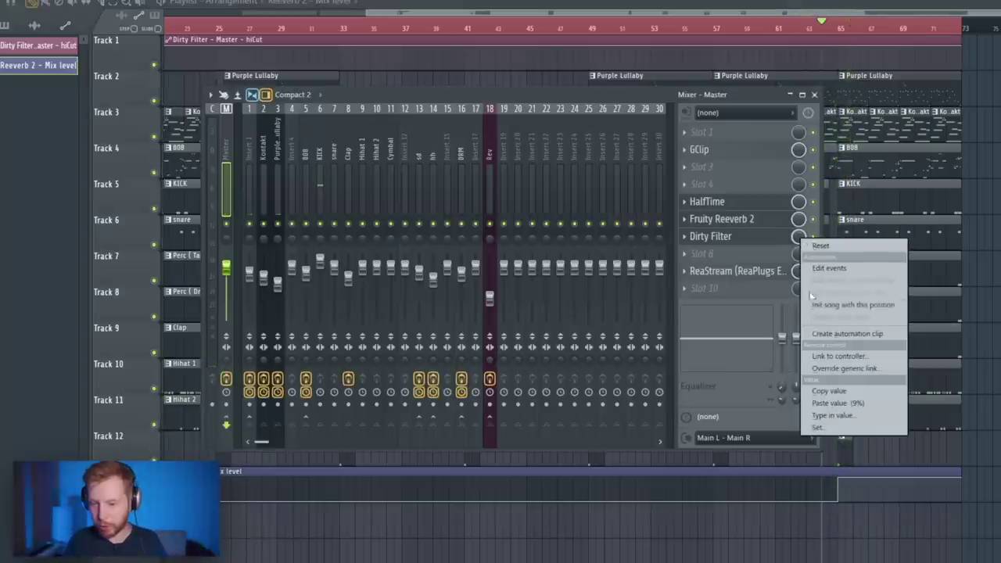
left_click(844, 341)
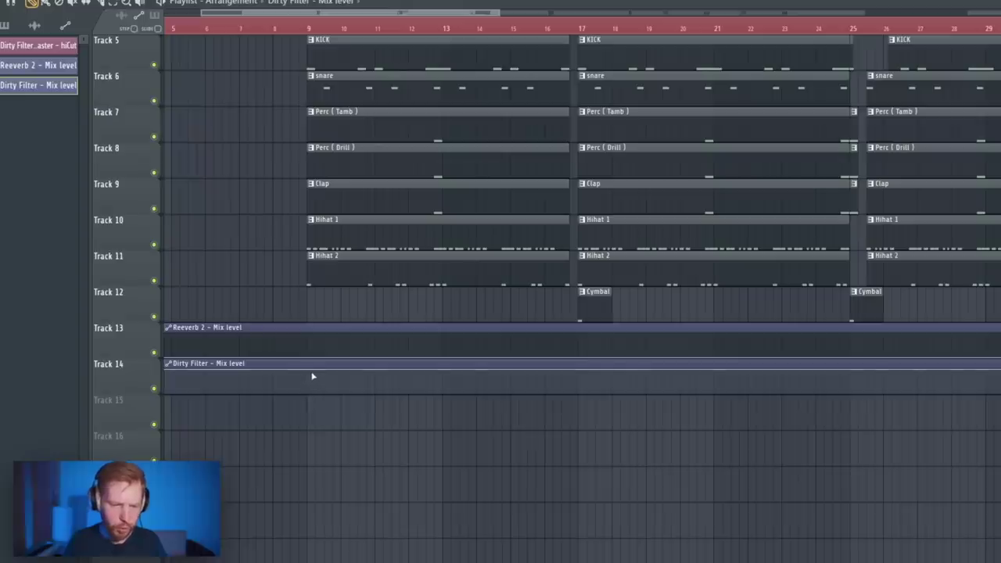
left_click_drag(316, 377, 315, 431)
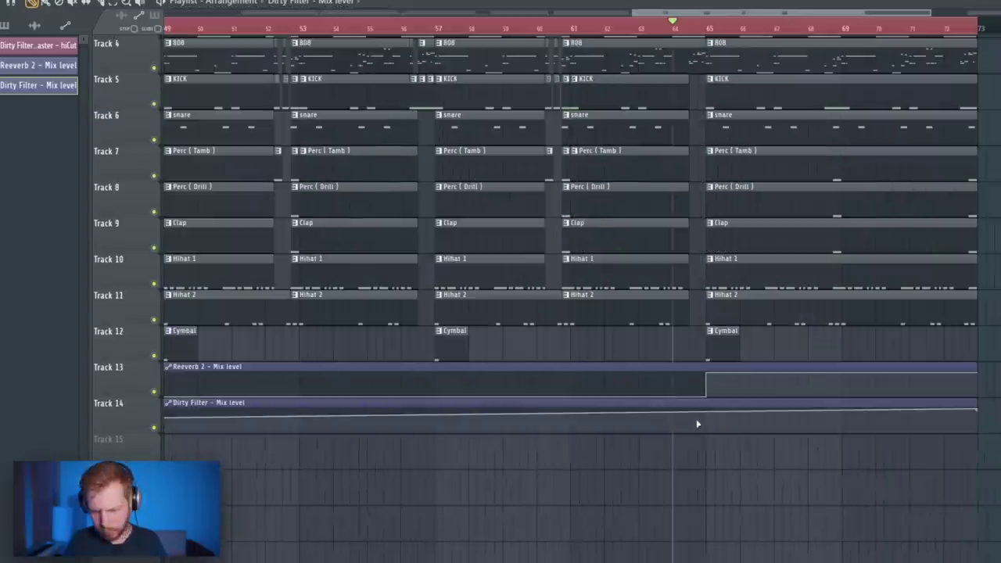
left_click_drag(700, 418, 702, 426)
scroll(685, 462, "down", 5)
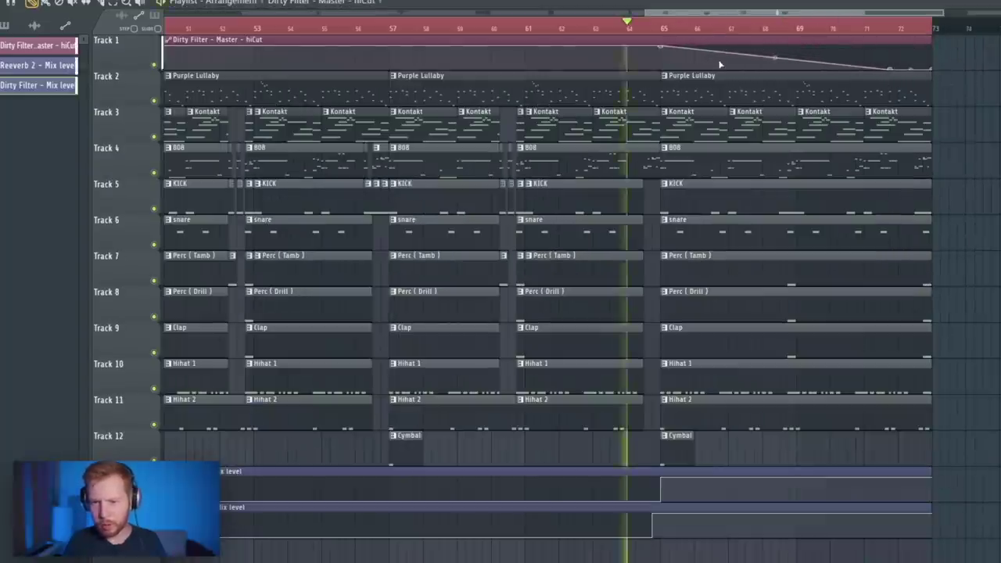
Step: Create a decay time automation clip for the Master's Fruity Reeverb 2, flat until bar 65 and rising steadily to bar 73
key("F9")
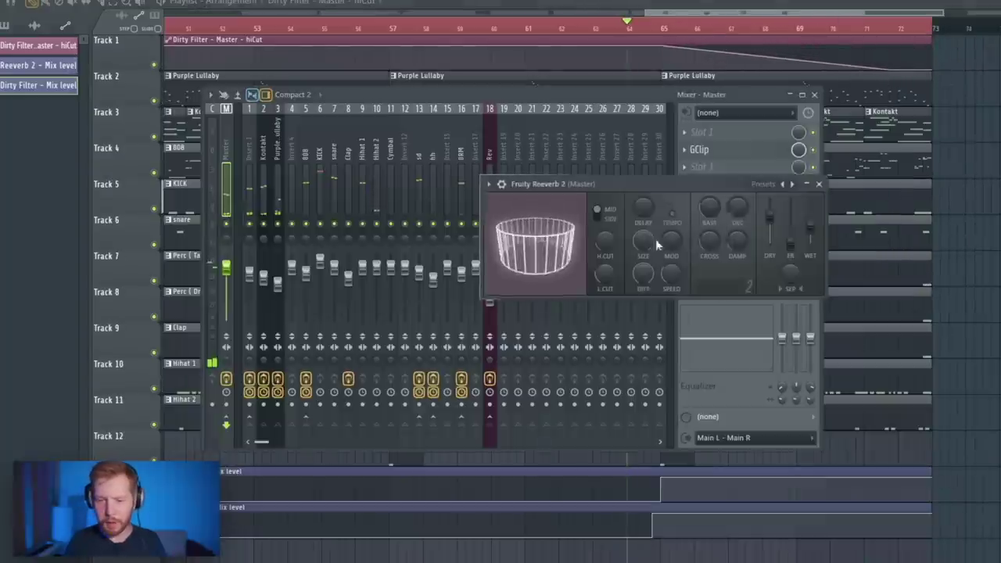
right_click(736, 207)
left_click(783, 302)
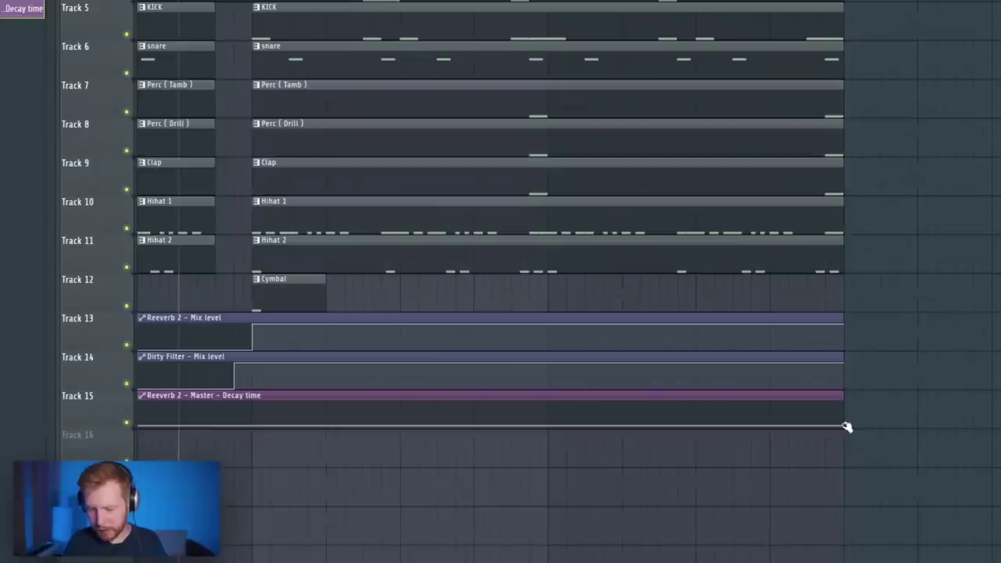
right_click(843, 427)
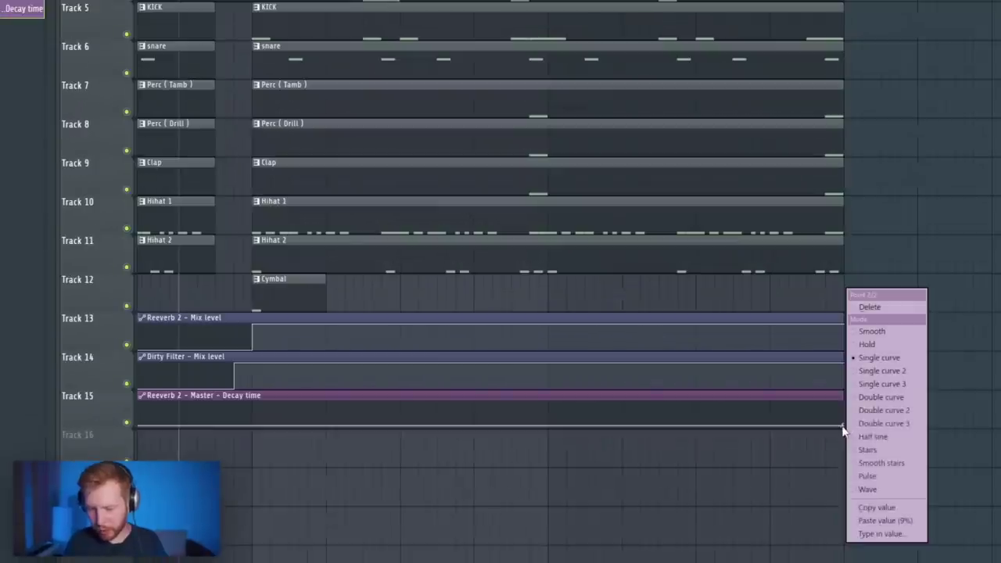
left_click(879, 508)
right_click(256, 427)
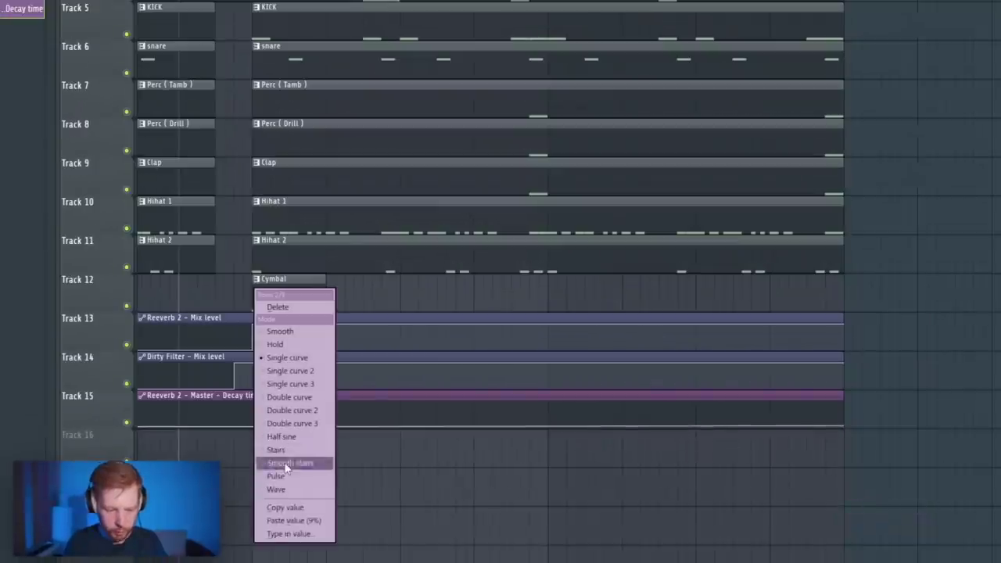
left_click(287, 521)
left_click_drag(905, 463, 907, 443)
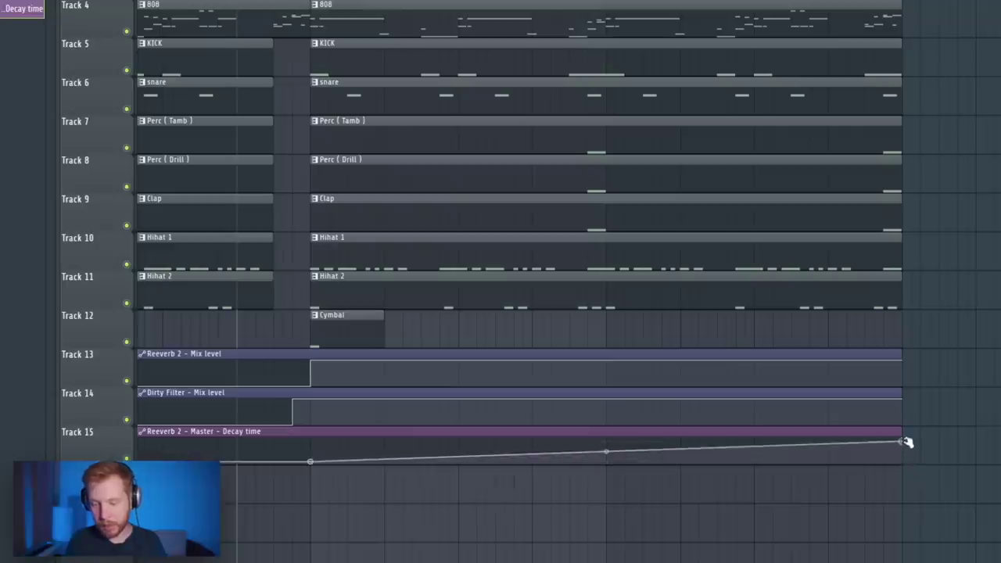
Step: Play back the arrangement and open the mixer to examine the Master's effects
key("space")
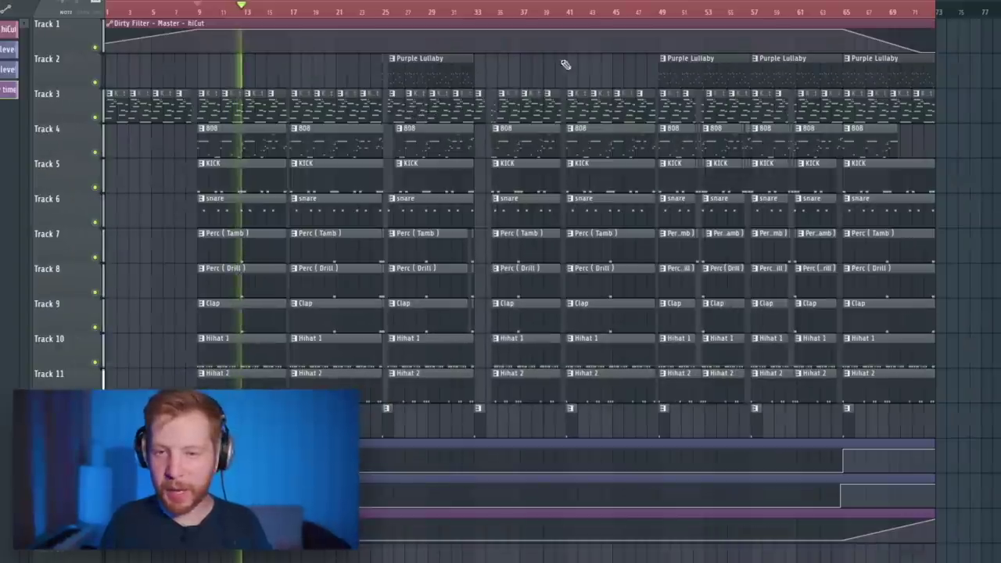
key("F9")
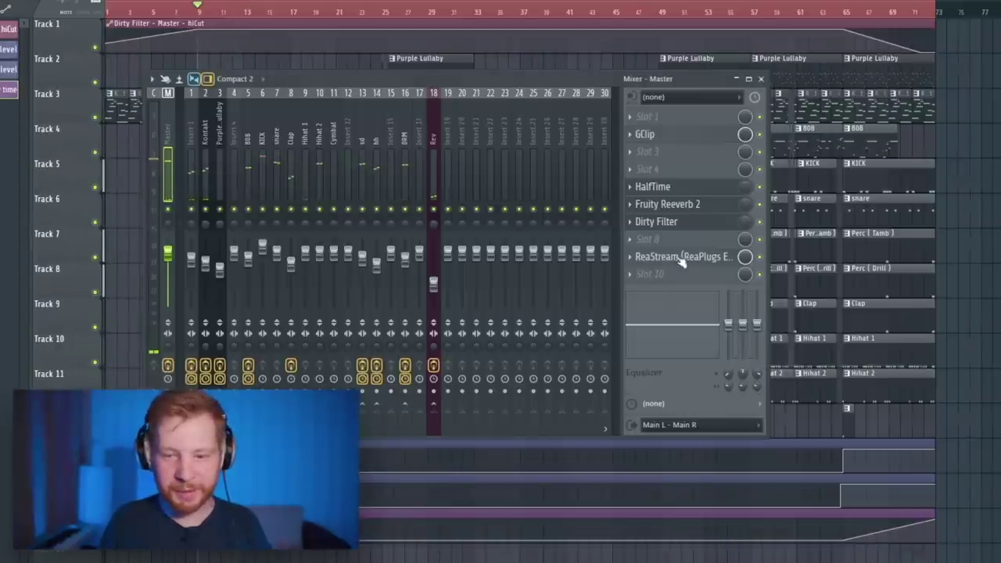